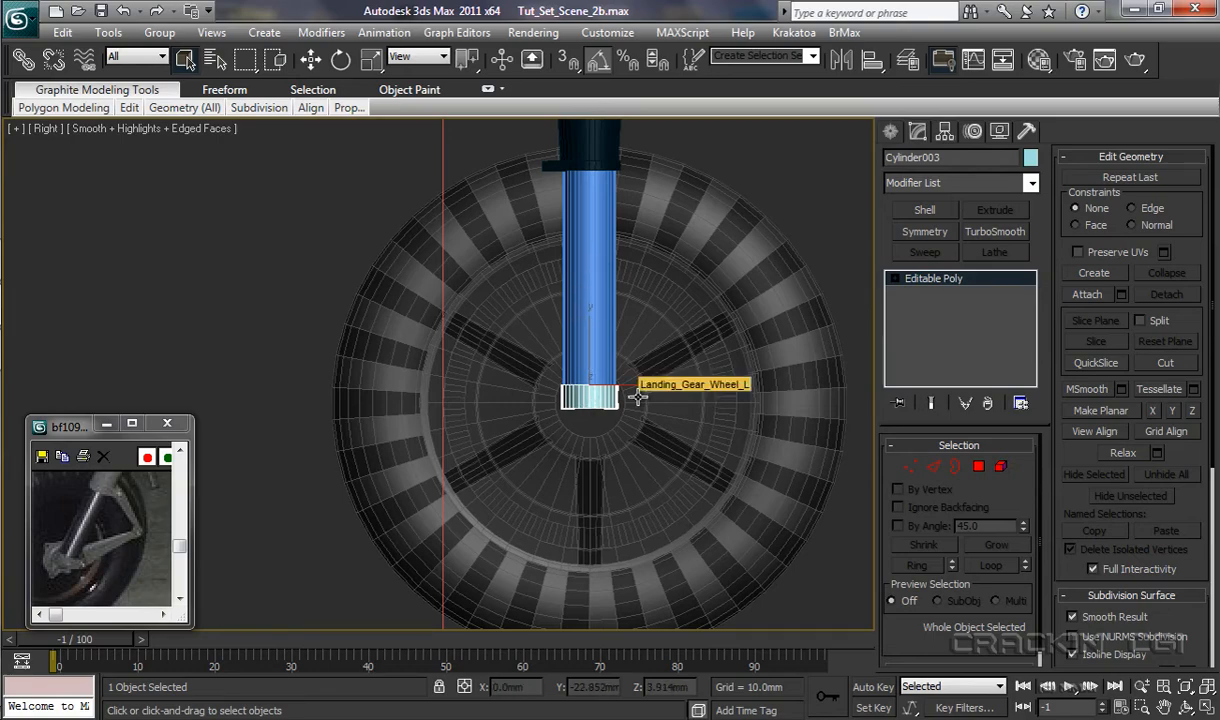
# Step: Move the small collar cylinder onto the lower end of the blue landing gear strut and centre it horizontally on the strut
pyautogui.press('p')
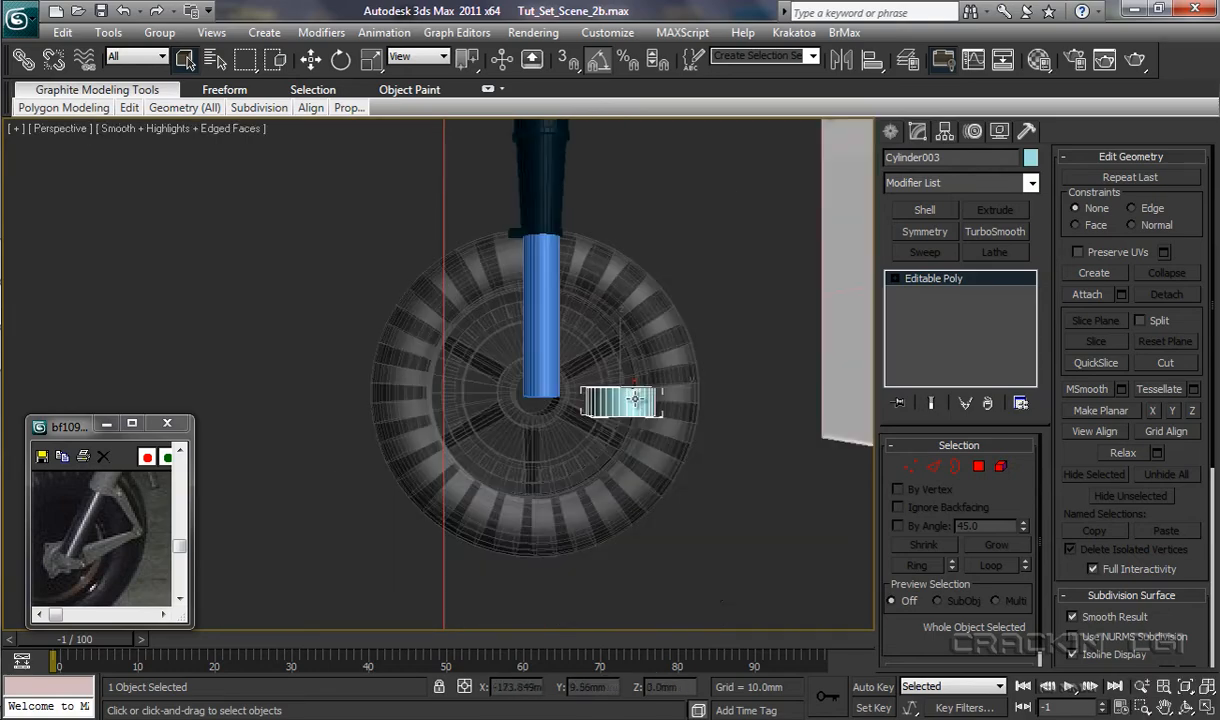
pyautogui.keyDown('alt'); pyautogui.moveTo(596, 428); pyautogui.dragTo(659, 451, button='middle'); pyautogui.keyUp('alt')
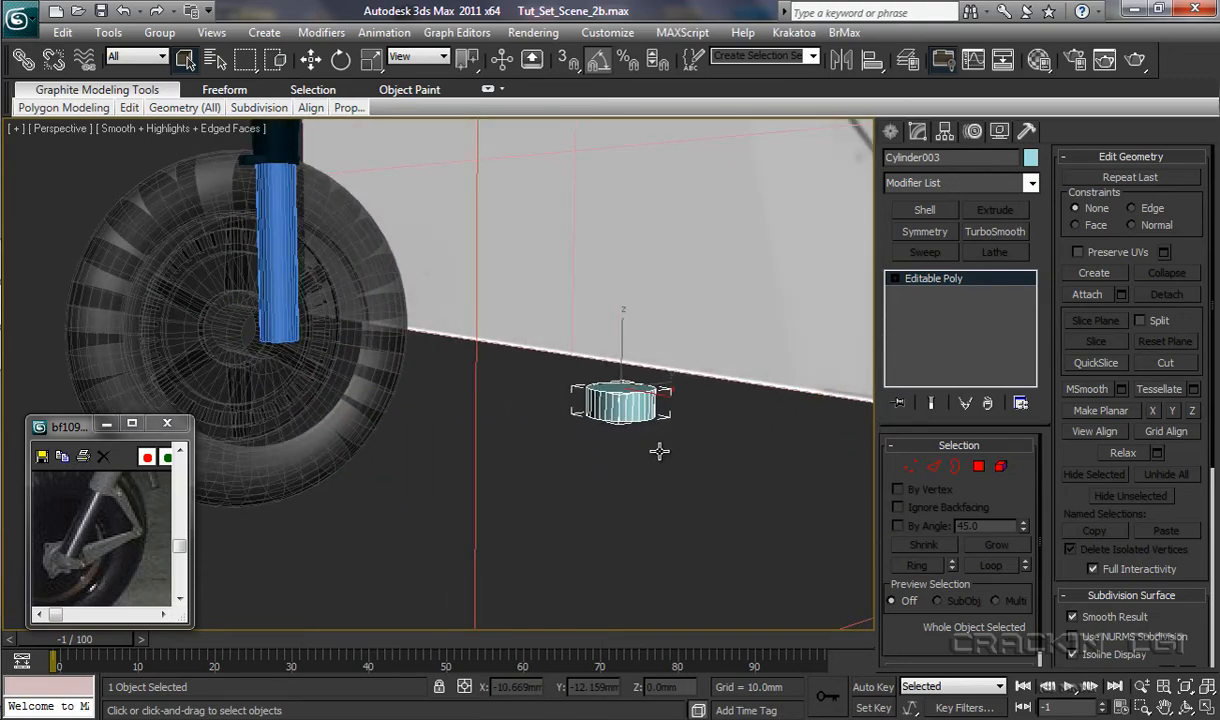
pyautogui.click(311, 59)
pyautogui.moveTo(660, 386); pyautogui.dragTo(306, 328)
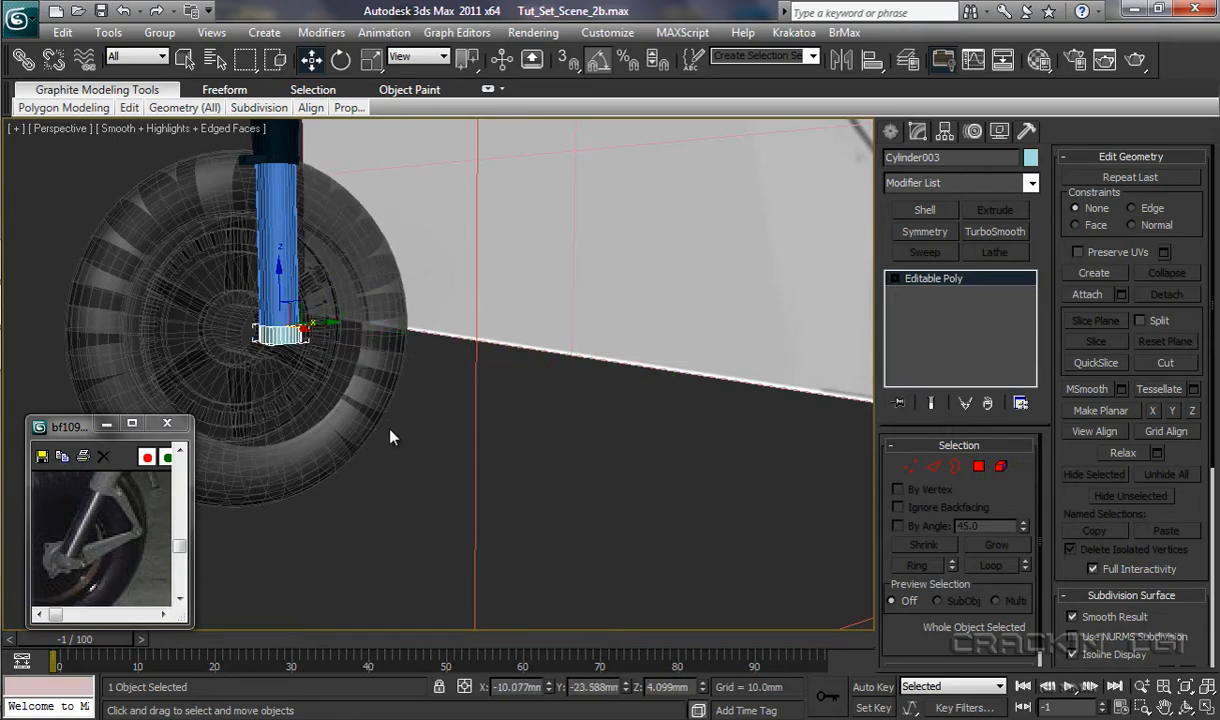
pyautogui.press('f')
pyautogui.press('z')
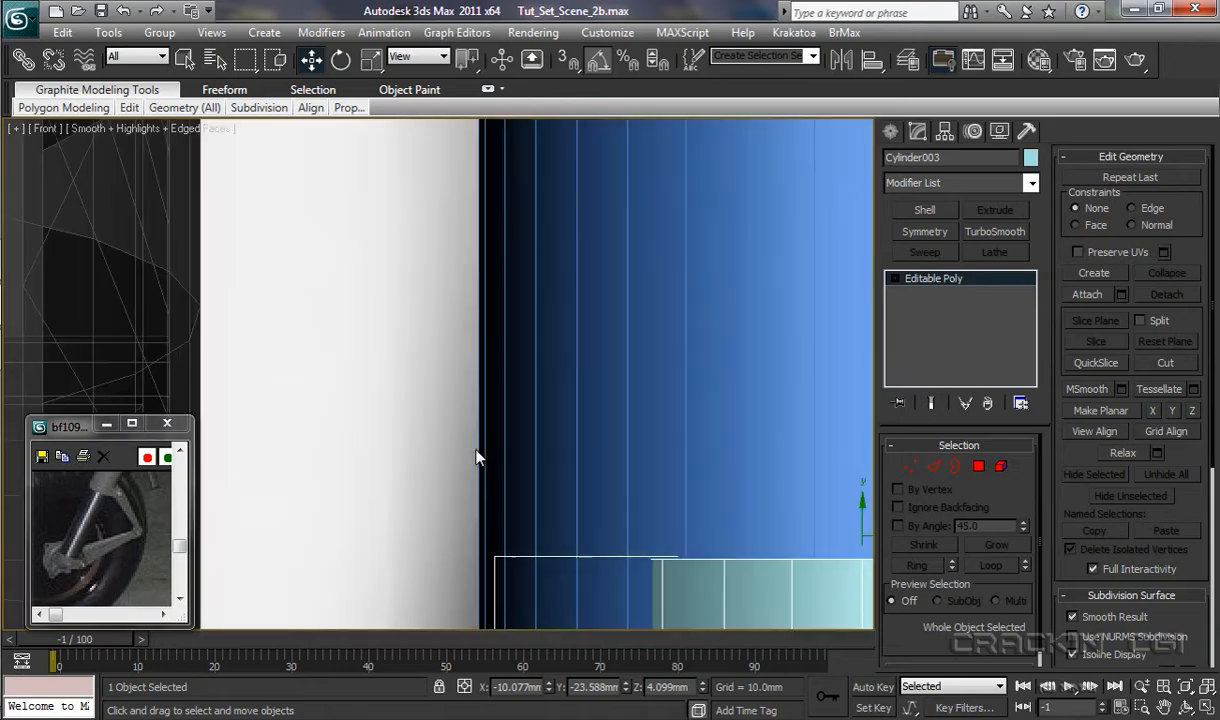
pyautogui.scroll(-5, 472, 470)
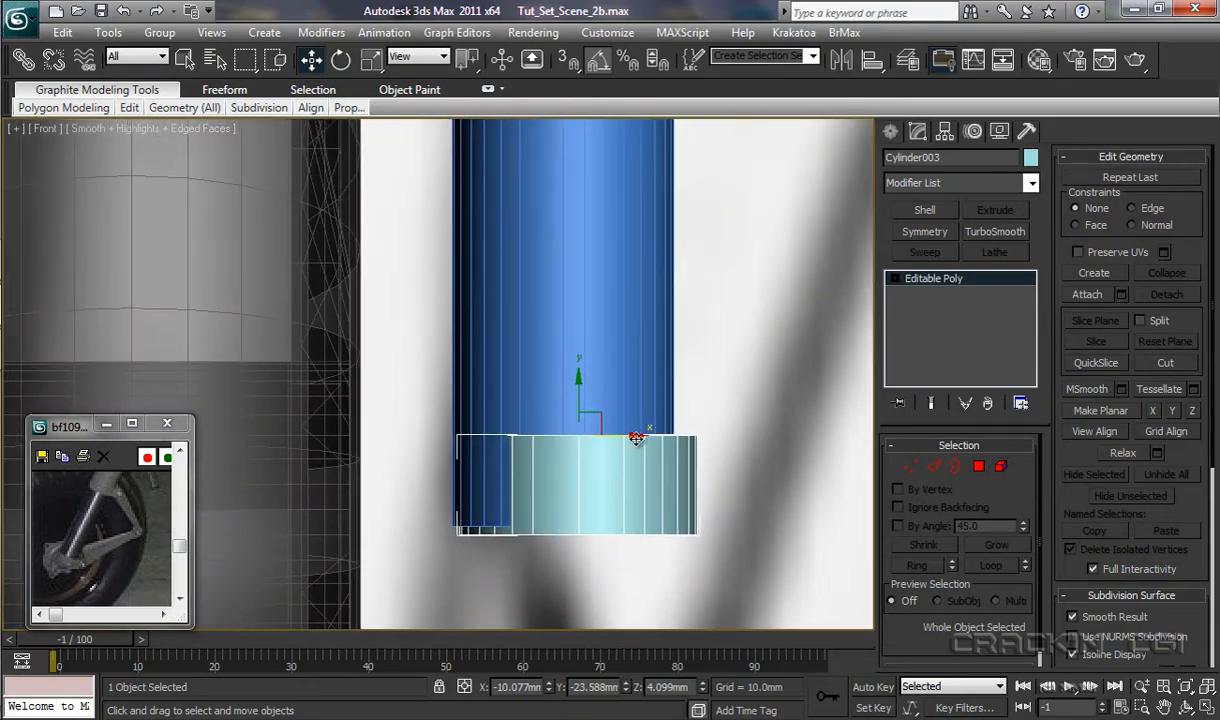
pyautogui.moveTo(636, 446); pyautogui.dragTo(621, 443)
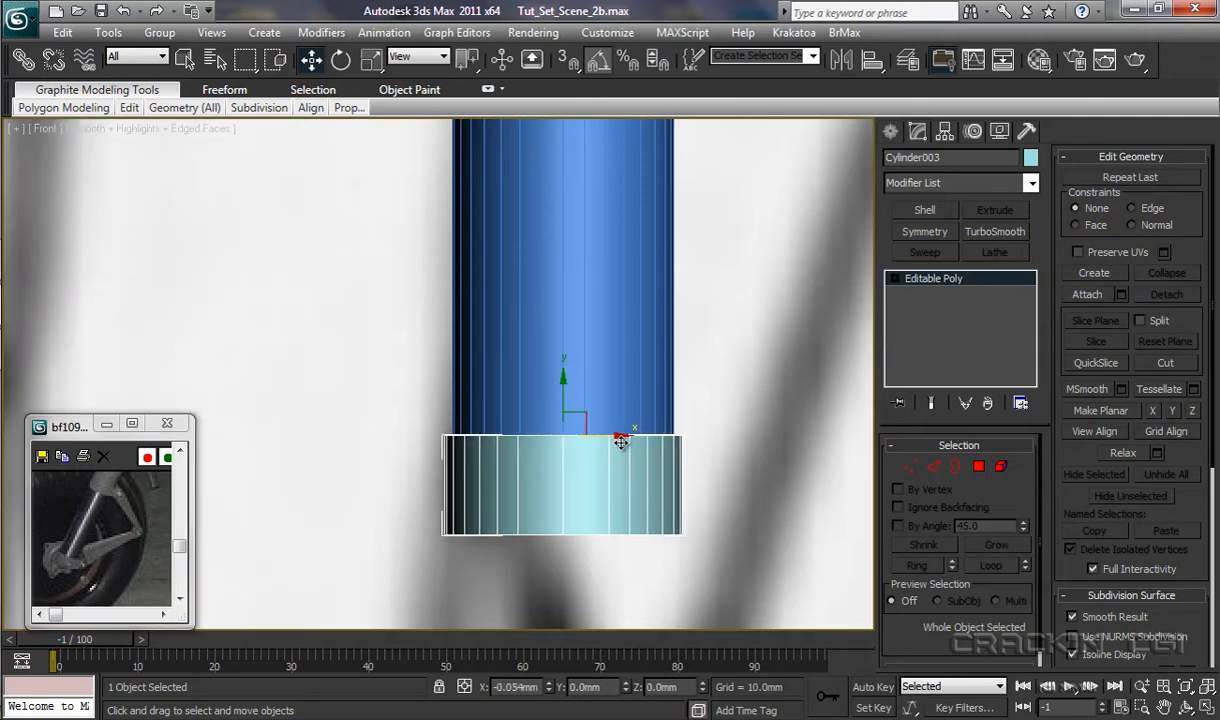
pyautogui.click(767, 365)
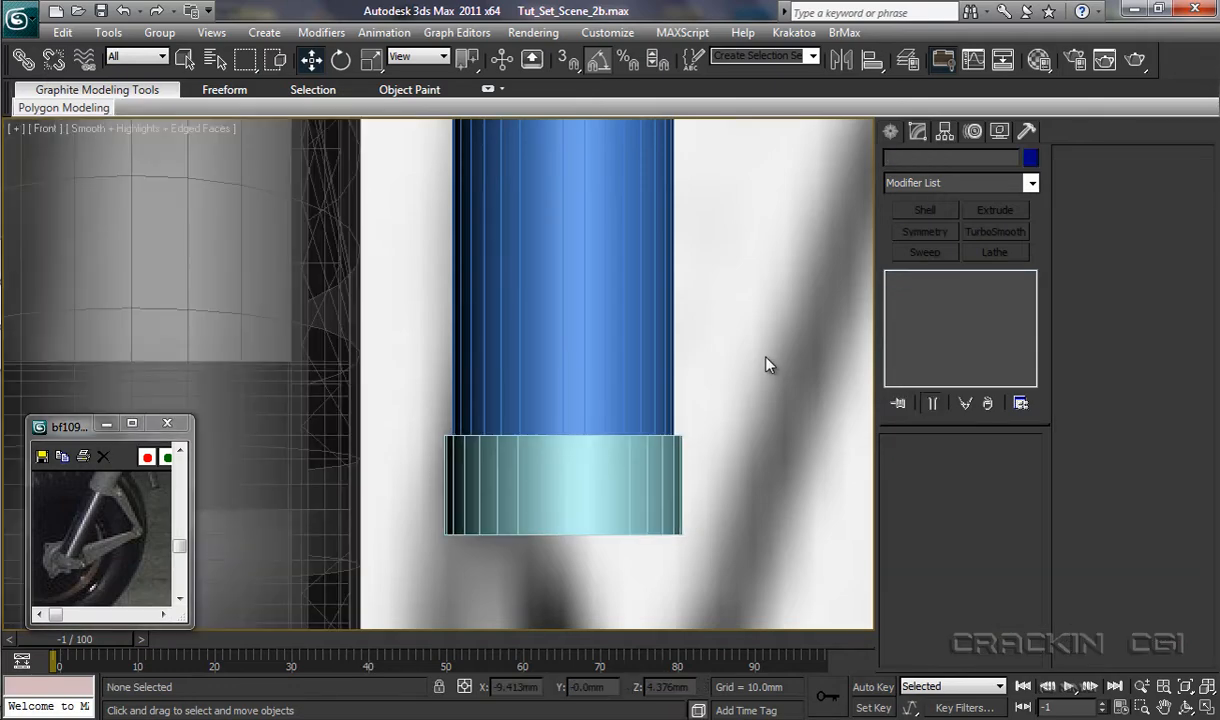
# Step: Attach the small collar cylinder to the blue strut so both form one editable poly object
pyautogui.click(635, 280)
pyautogui.click(635, 280)
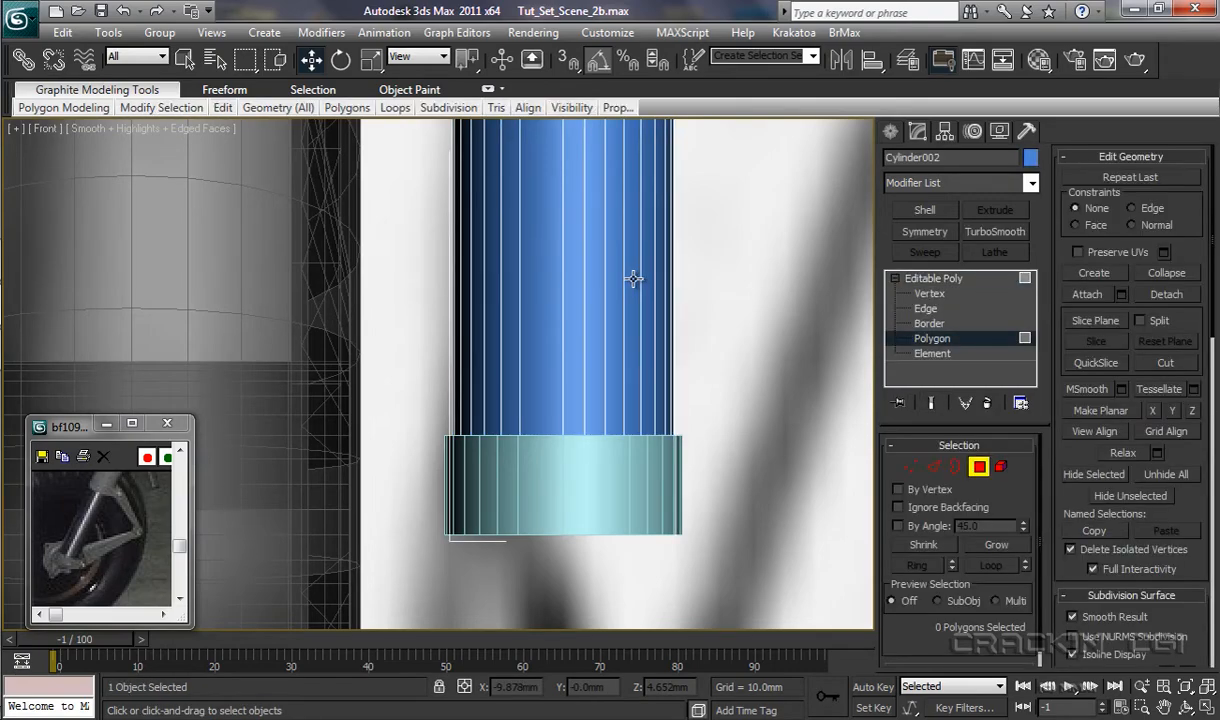
pyautogui.click(1088, 294)
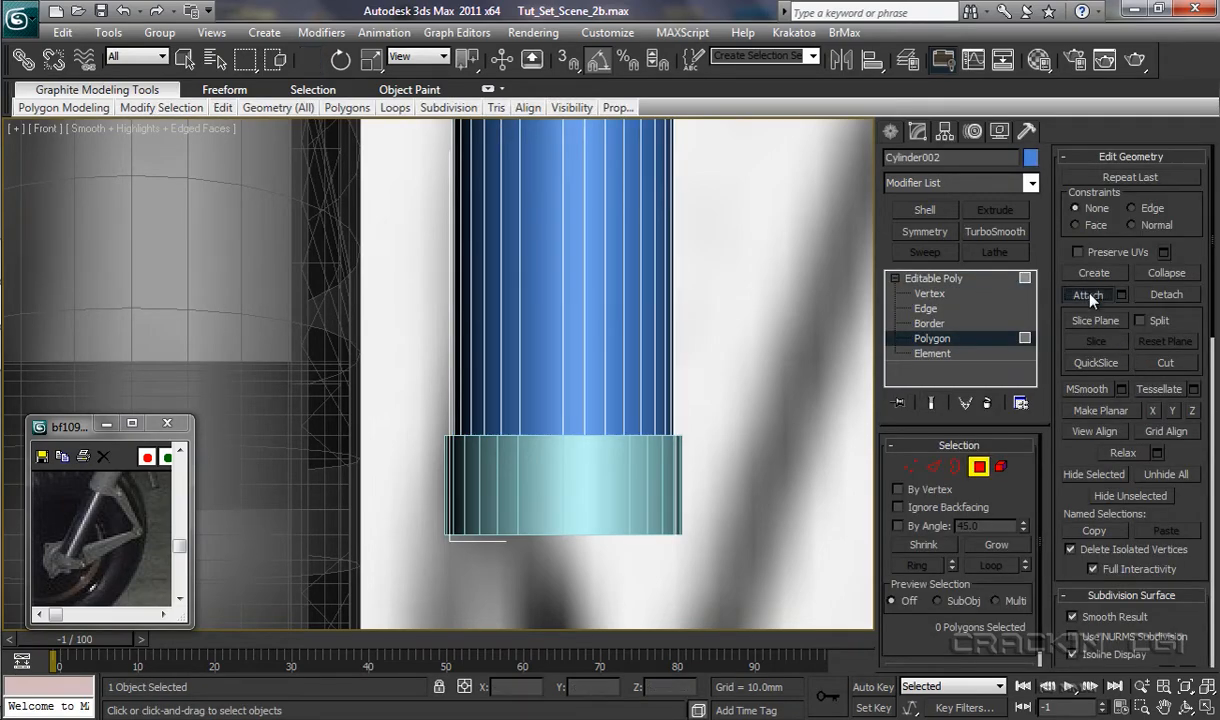
pyautogui.click(663, 493)
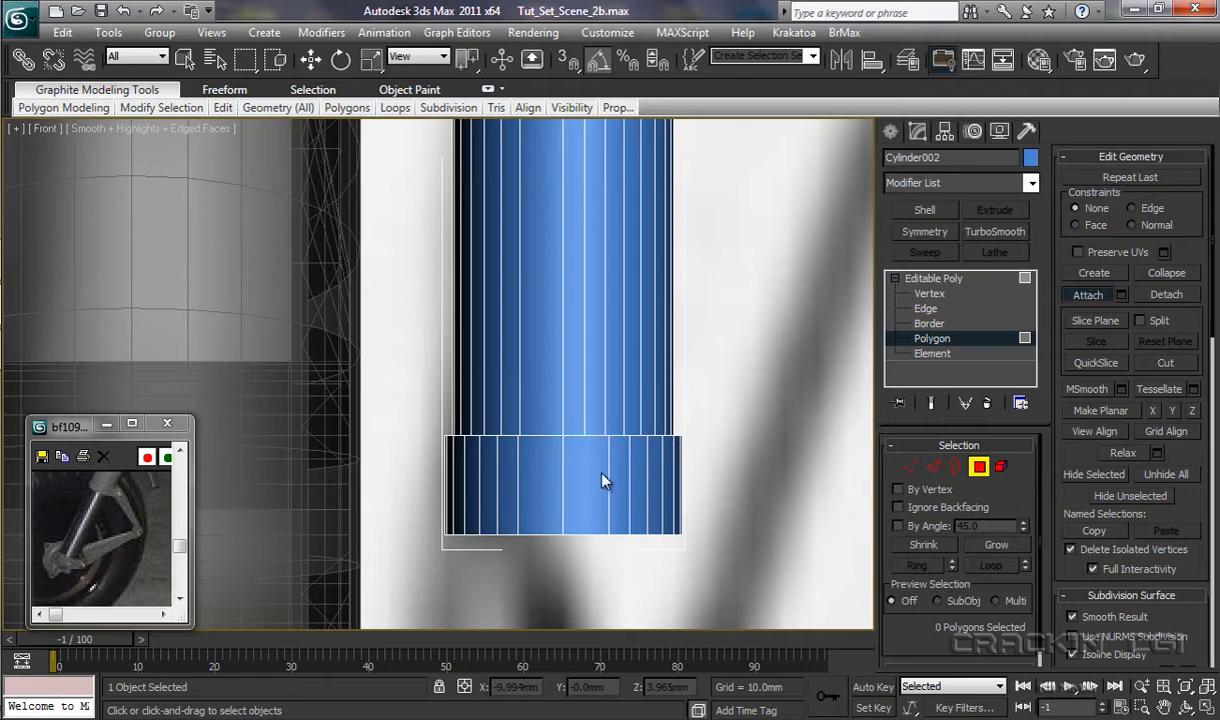
# Step: With Ignore Backfacing enabled, select only the eight front-facing side polygons of the collar, leaving the strut's polygons out
pyautogui.press('p')
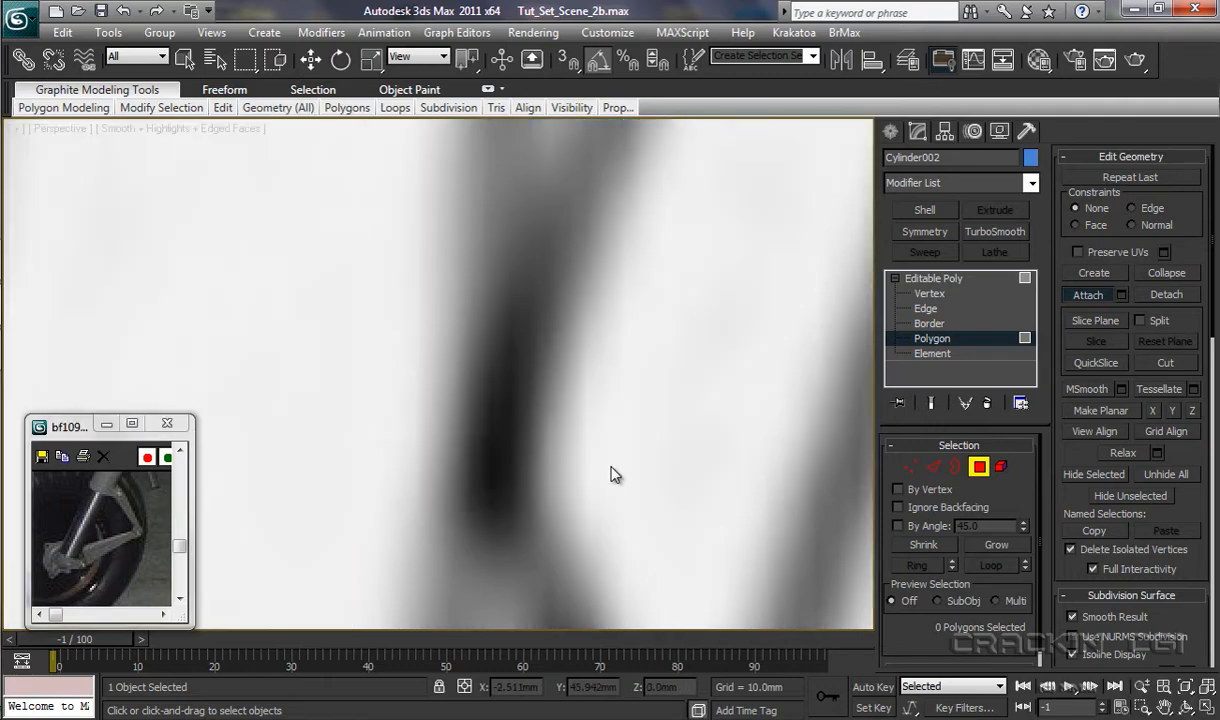
pyautogui.scroll(-10, 612, 478)
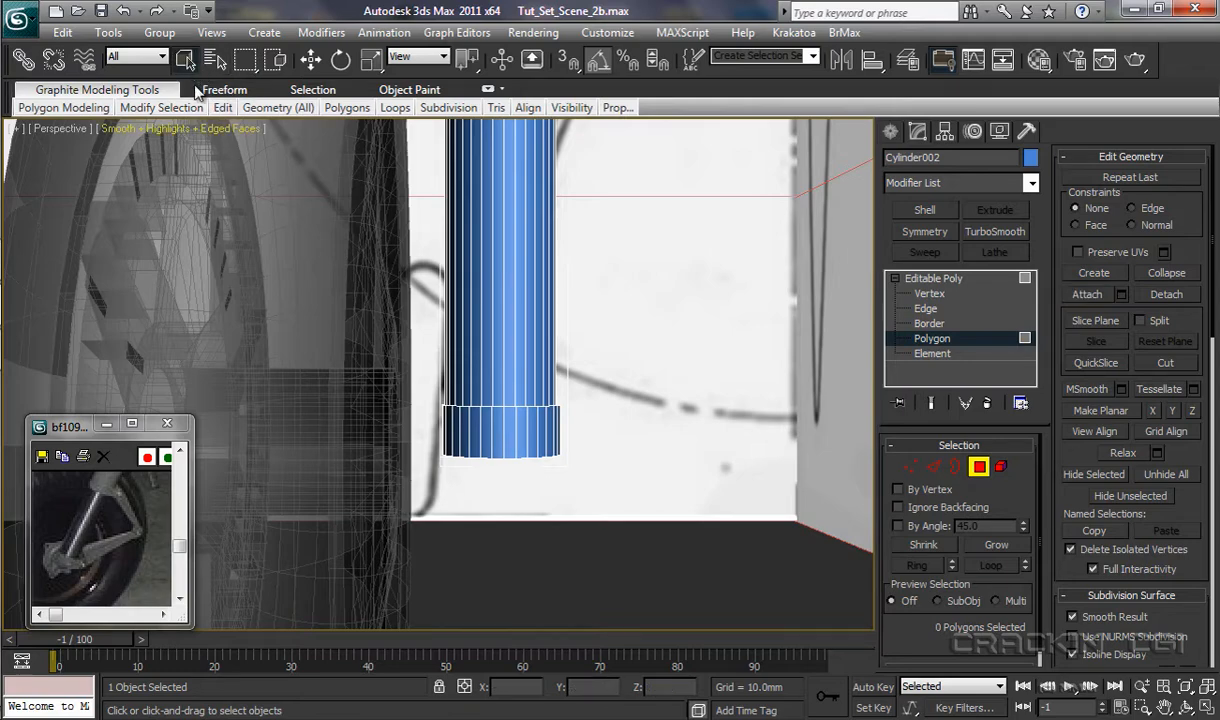
pyautogui.click(465, 432)
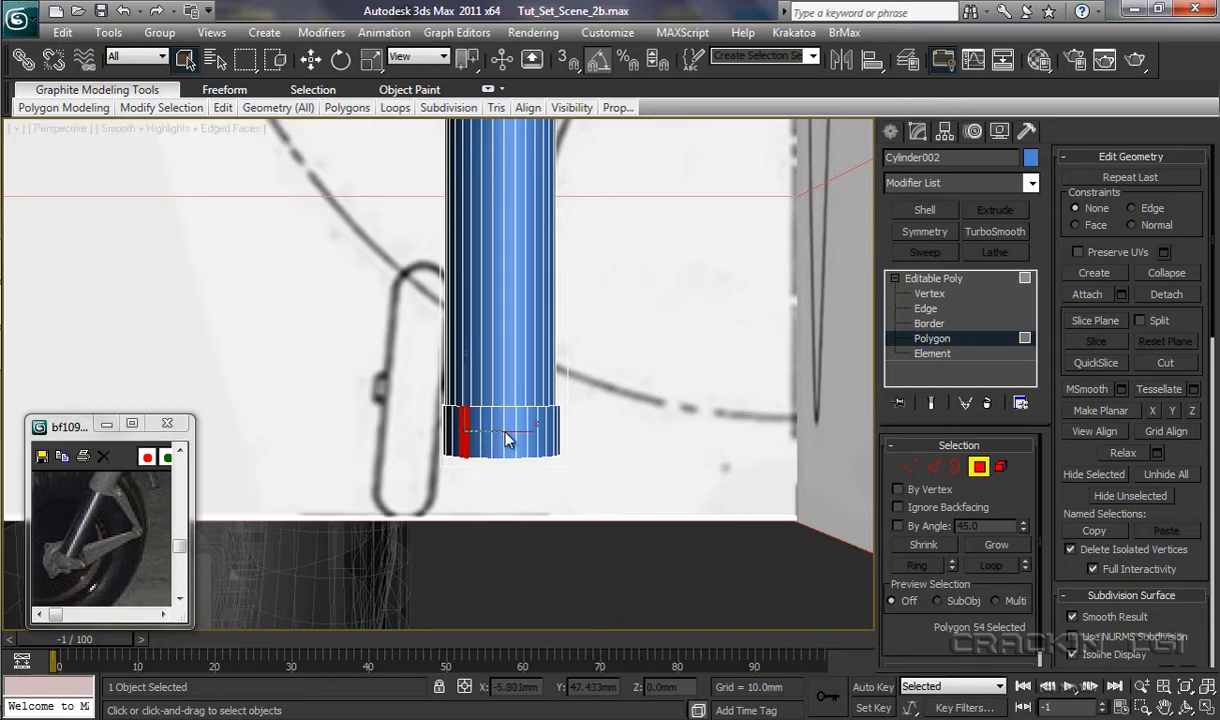
pyautogui.moveTo(525, 438); pyautogui.dragTo(537, 446)
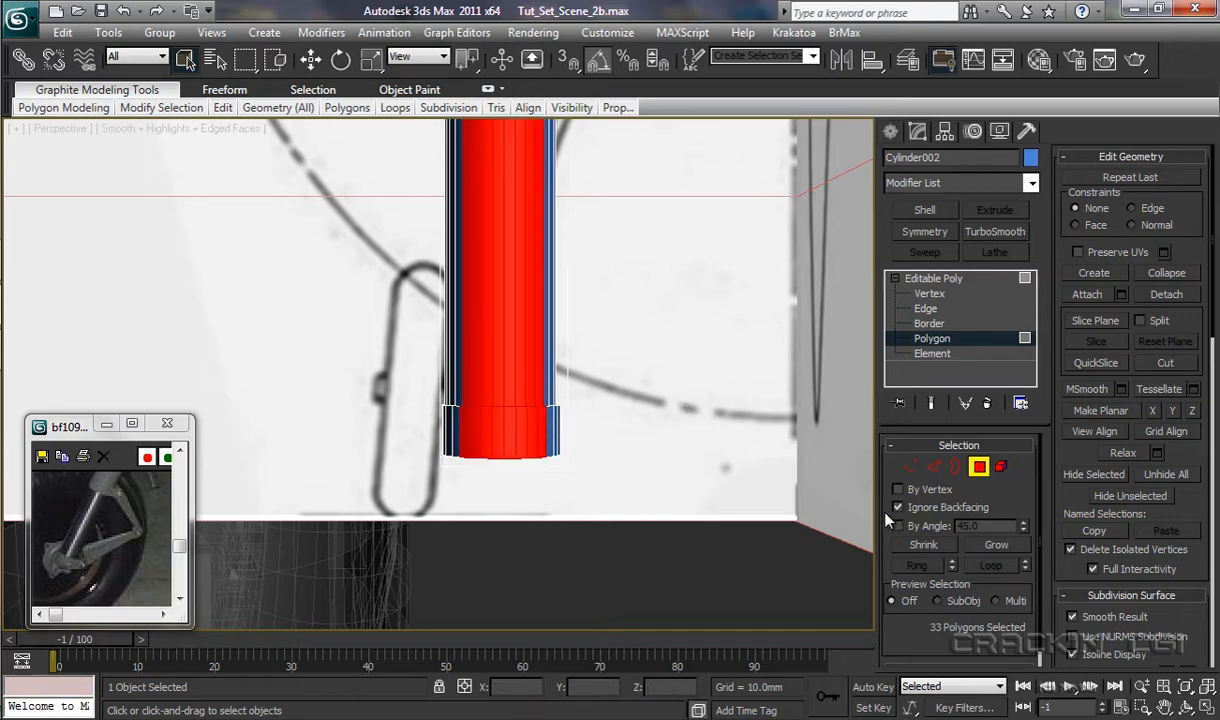
pyautogui.click(549, 485)
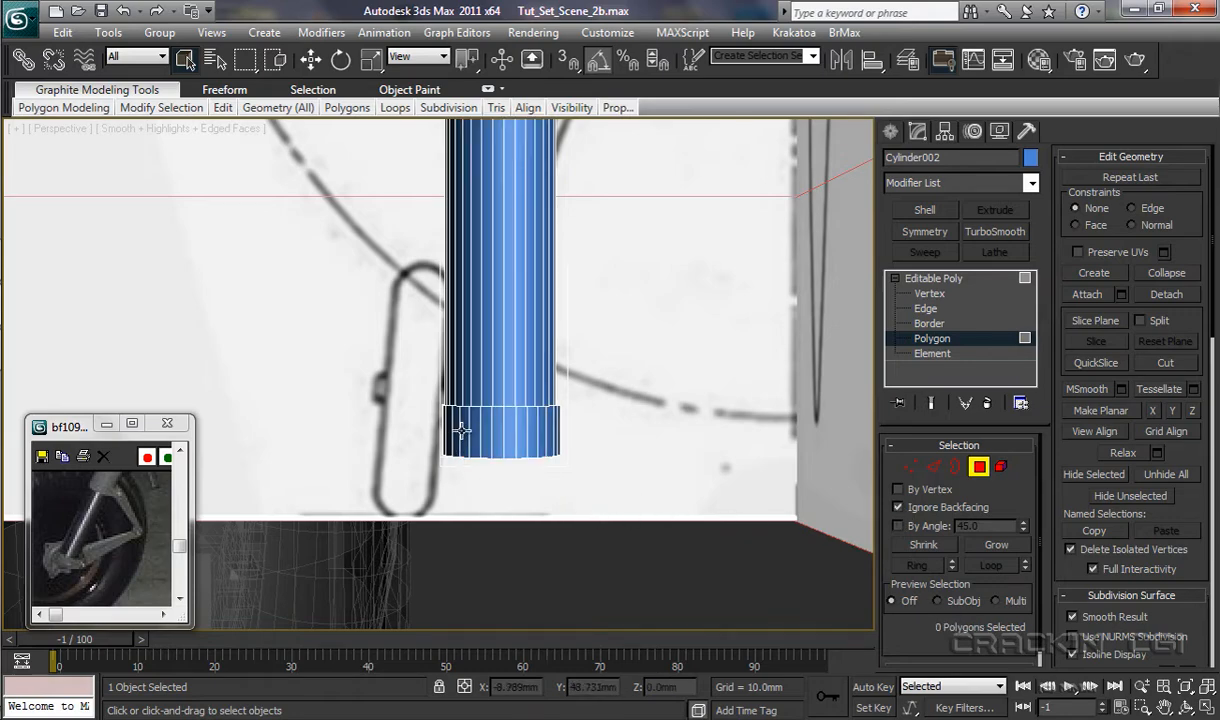
pyautogui.click(465, 430)
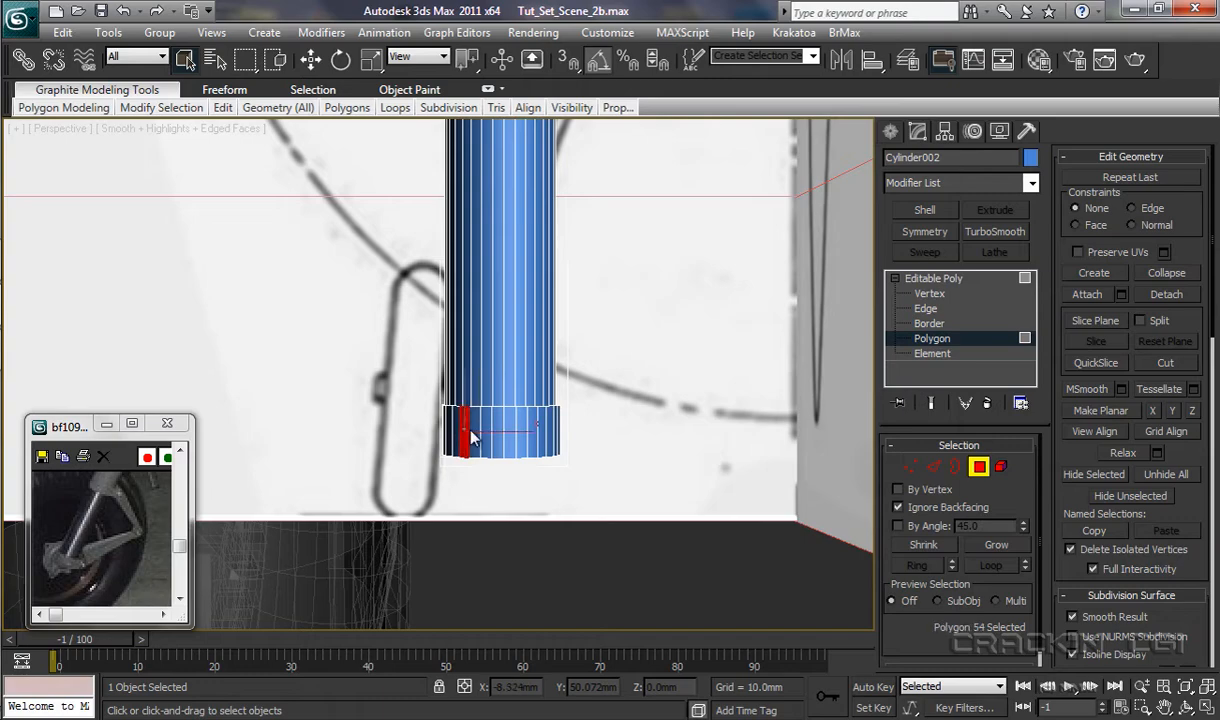
pyautogui.keyDown('shift'); pyautogui.click(541, 431); pyautogui.keyUp('shift')
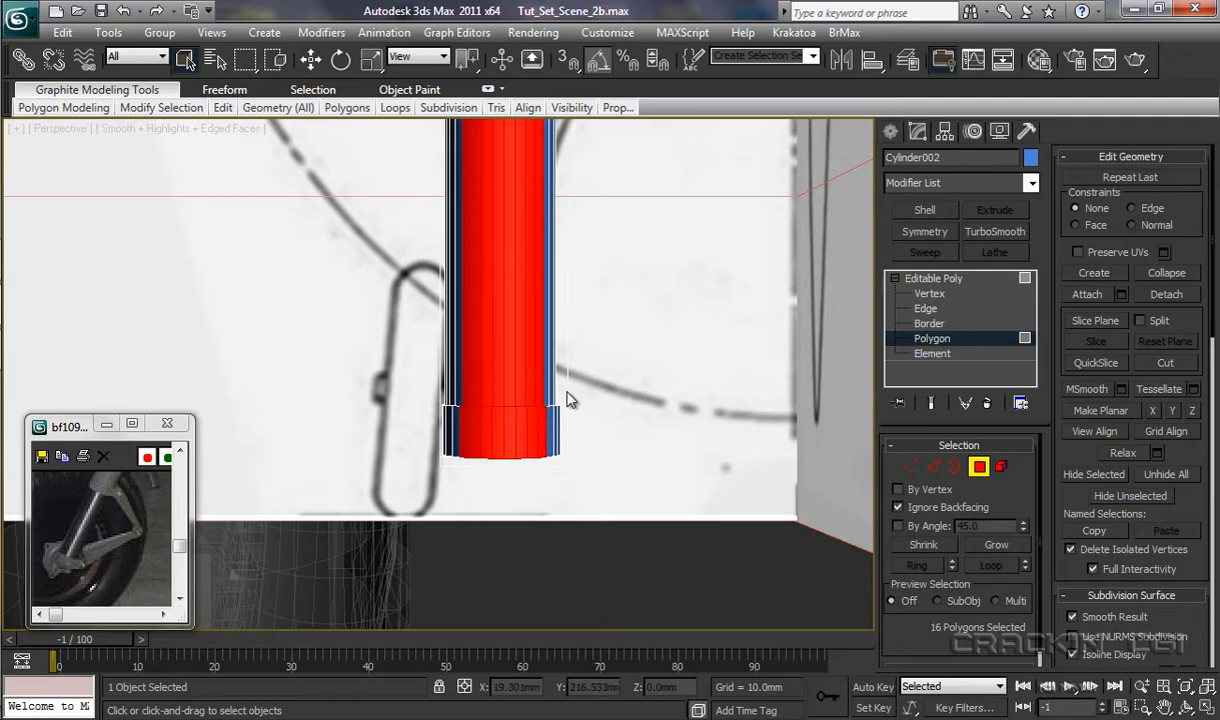
pyautogui.keyDown('alt'); pyautogui.moveTo(586, 349); pyautogui.dragTo(385, 448); pyautogui.keyUp('alt')
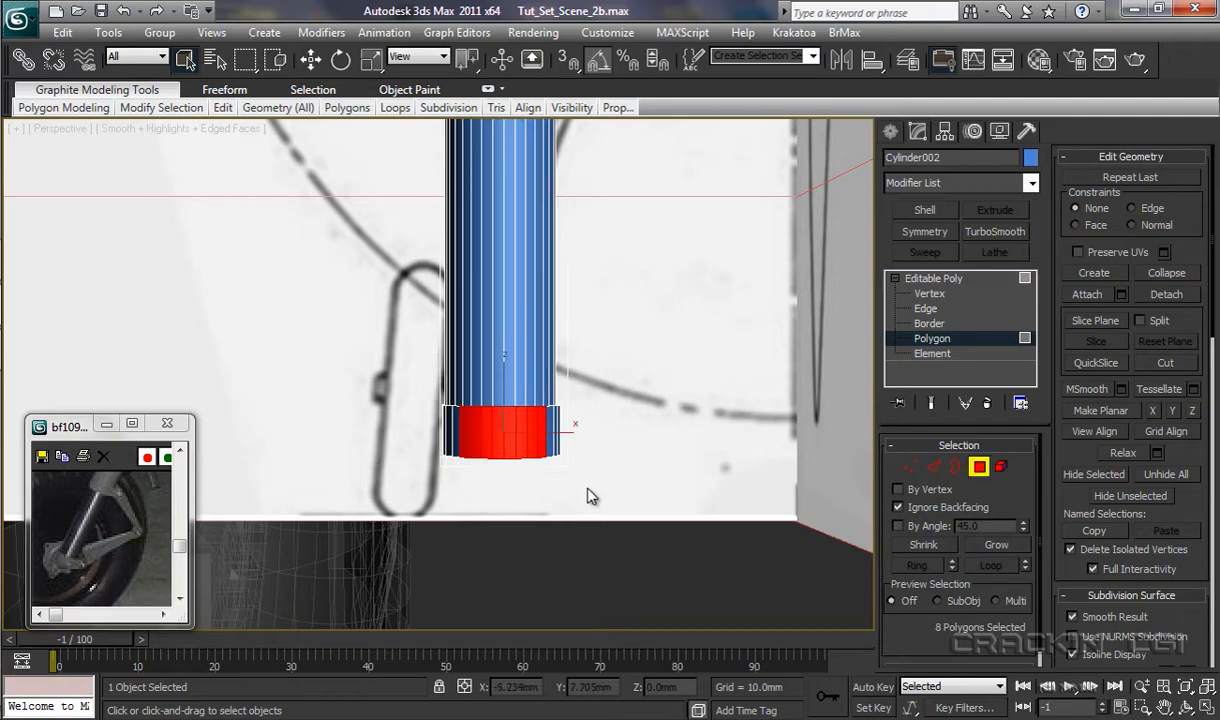
# Step: Extrude the selected collar polygons outward by 0.327 mm as a group
pyautogui.keyDown('alt'); pyautogui.moveTo(619, 494); pyautogui.dragTo(508, 520, button='middle'); pyautogui.keyUp('alt')
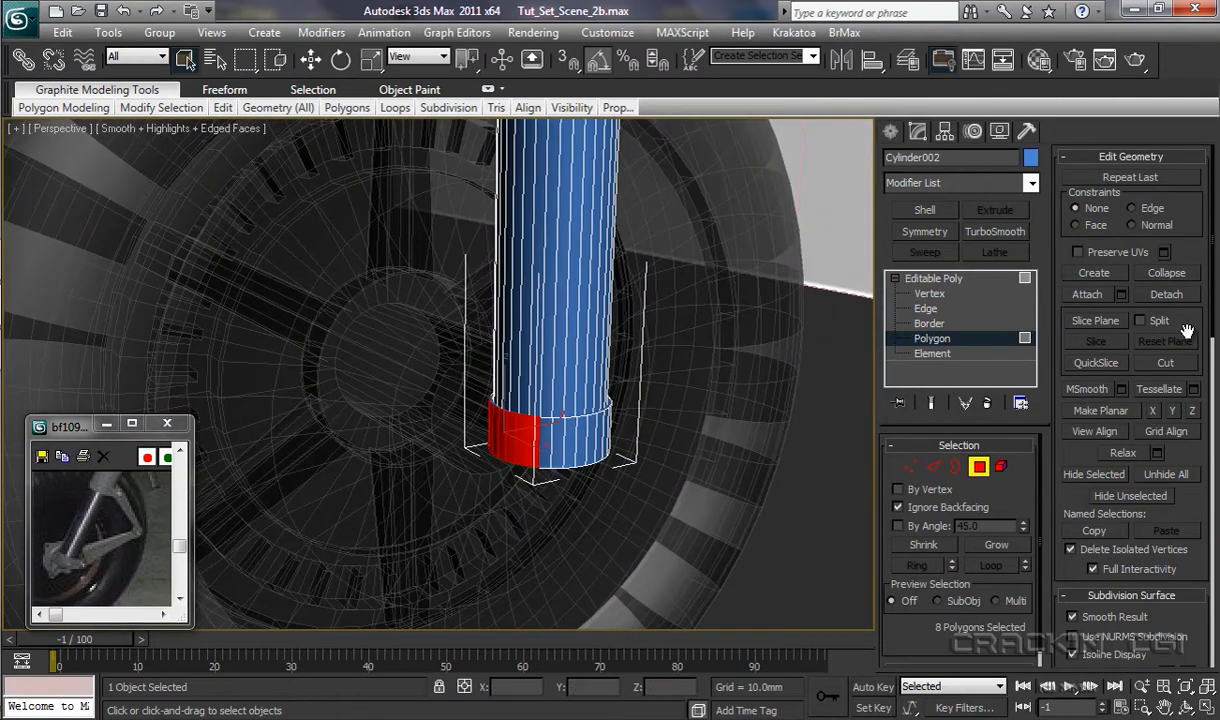
pyautogui.scroll(-10, 1212, 287)
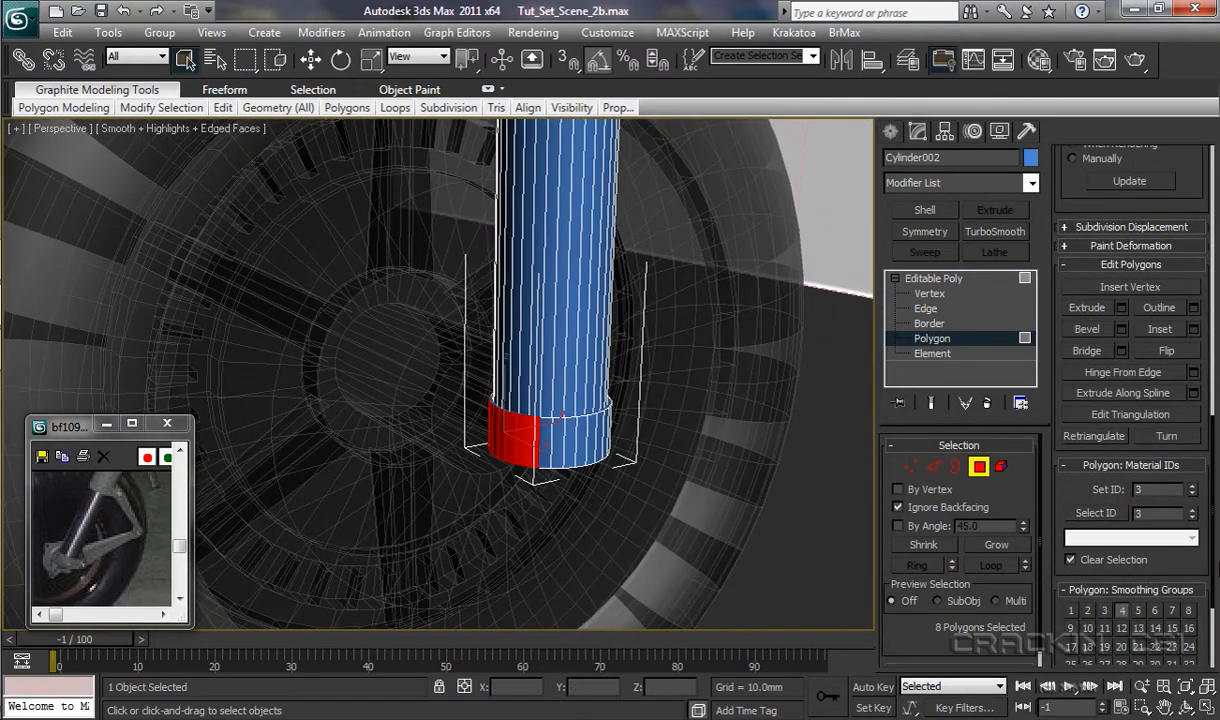
pyautogui.click(1121, 308)
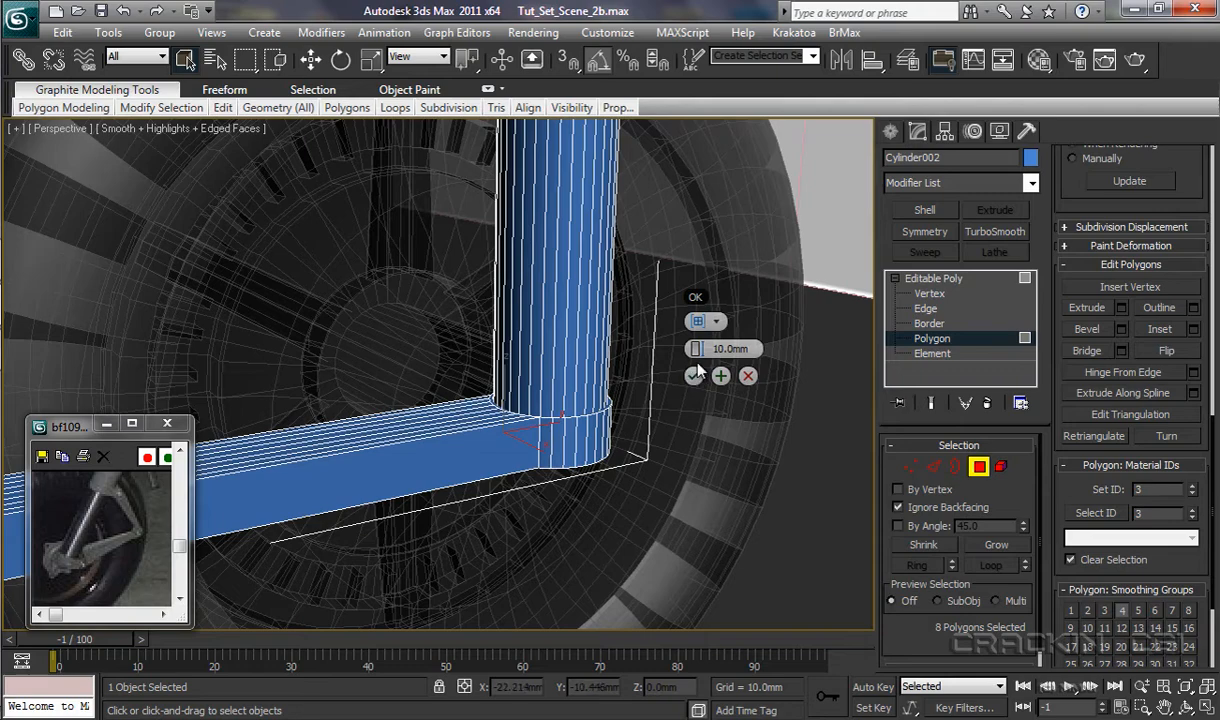
pyautogui.rightClick(697, 349)
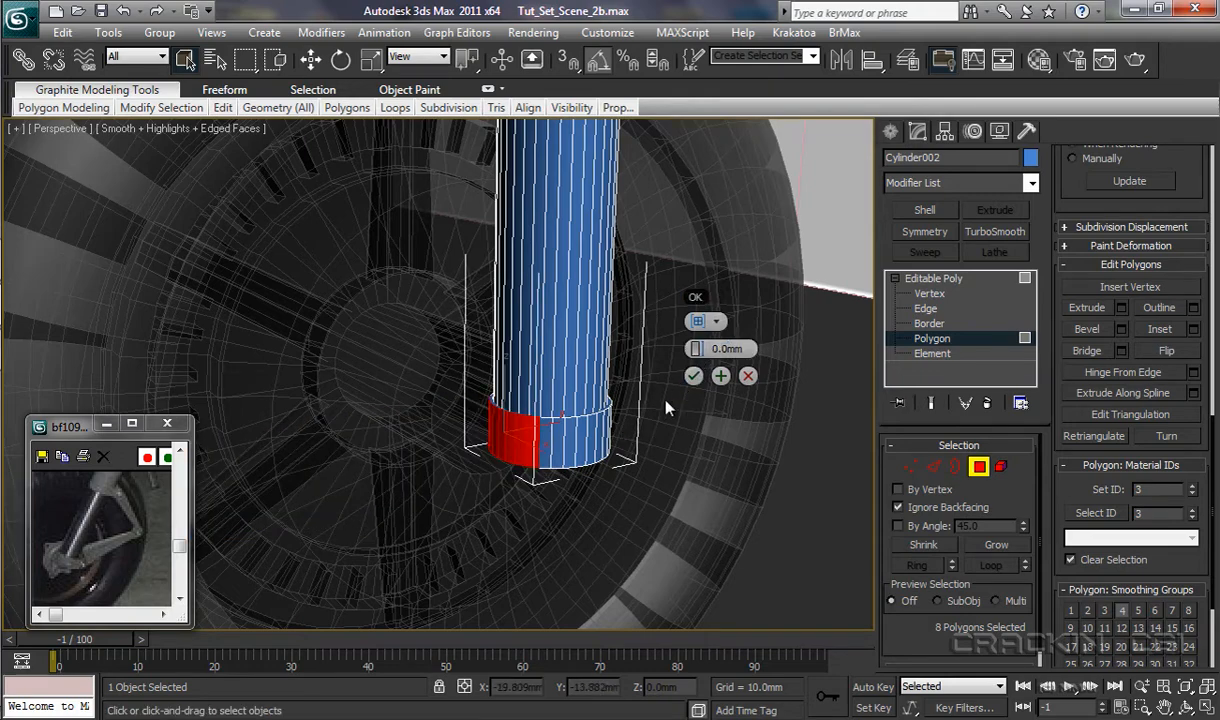
pyautogui.moveTo(698, 349); pyautogui.dragTo(698, 349)
pyautogui.rightClick(698, 349)
pyautogui.click(702, 349)
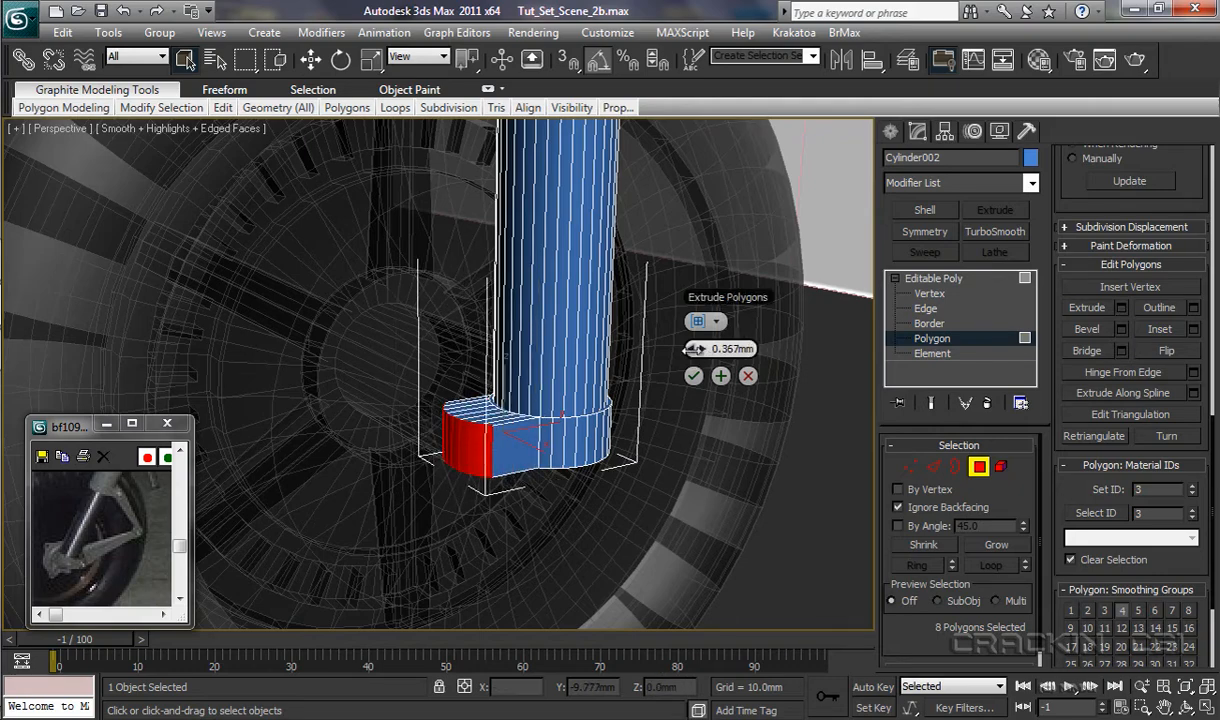
pyautogui.click(694, 350)
pyautogui.click(694, 350)
pyautogui.click(694, 350)
pyautogui.click(694, 350)
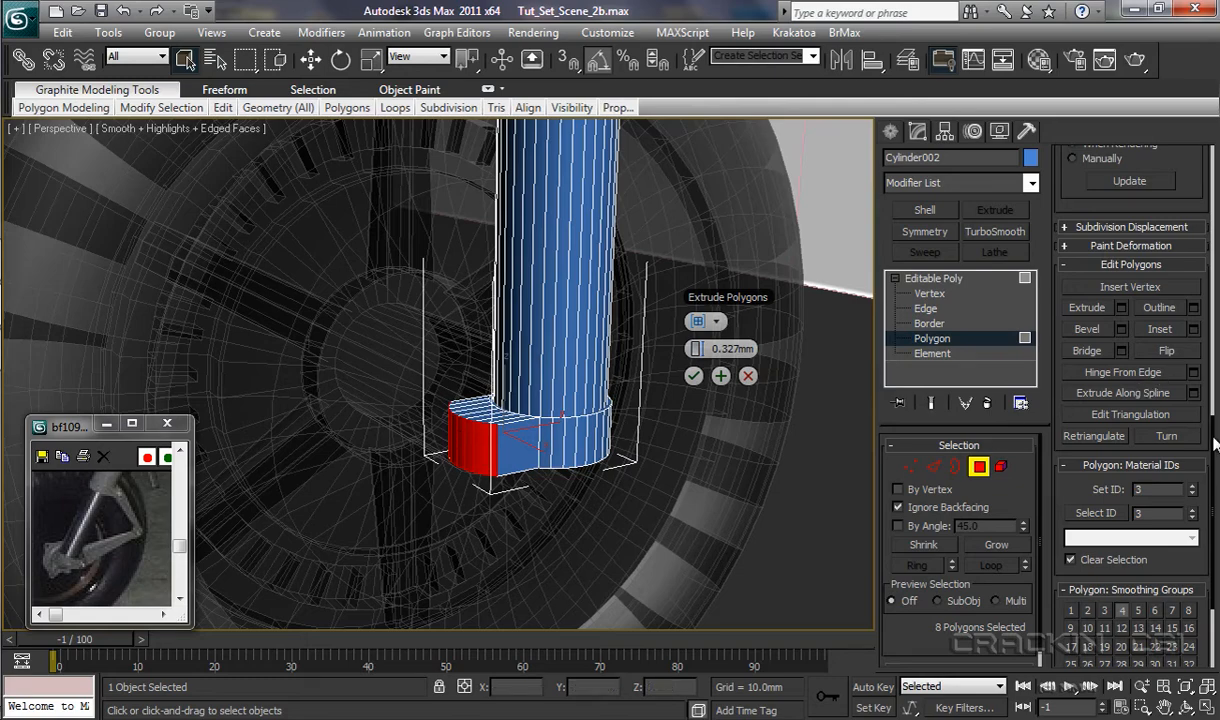
pyautogui.moveTo(1212, 400); pyautogui.dragTo(1211, 219)
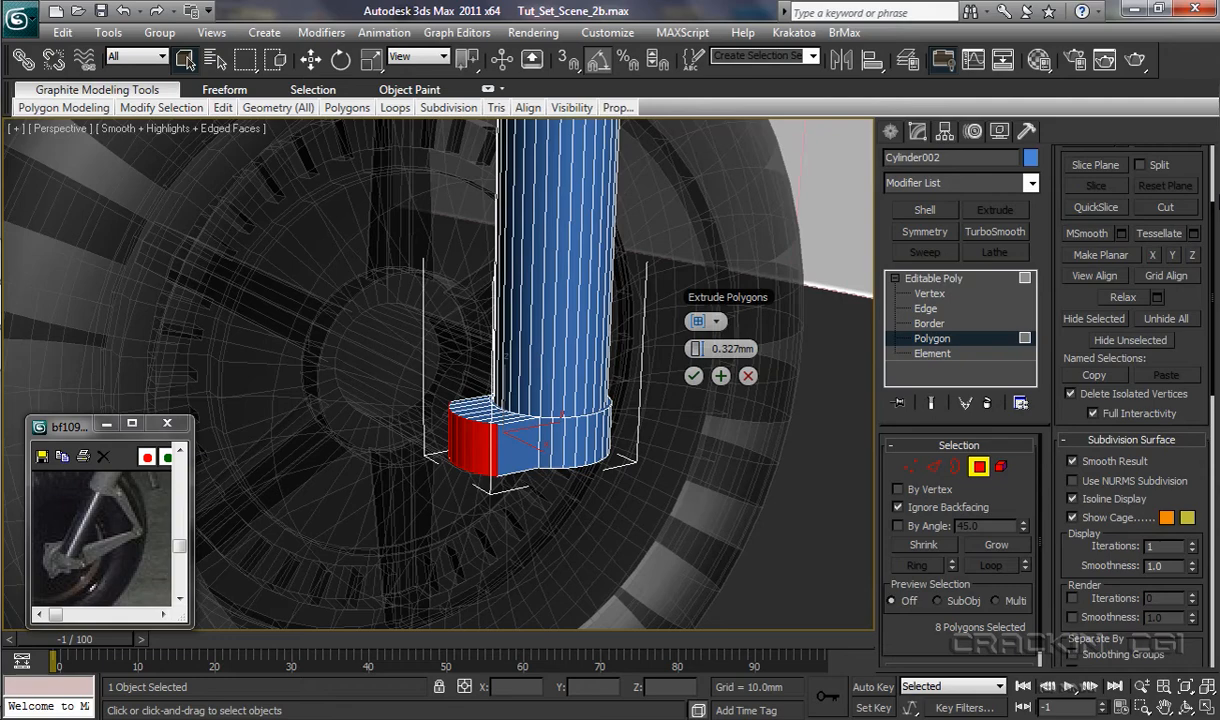
pyautogui.click(694, 376)
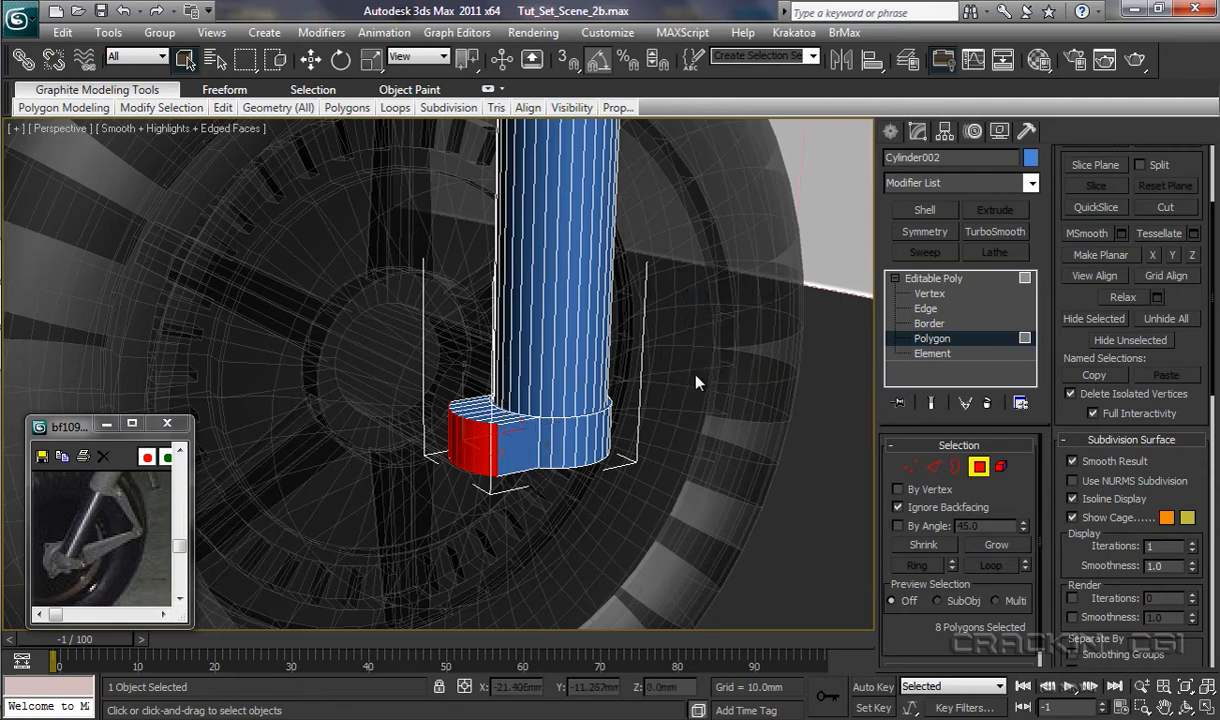
# Step: Flatten the extruded end polygons with Make Planar and scale them narrower along the X axis to taper the lug
pyautogui.click(1153, 256)
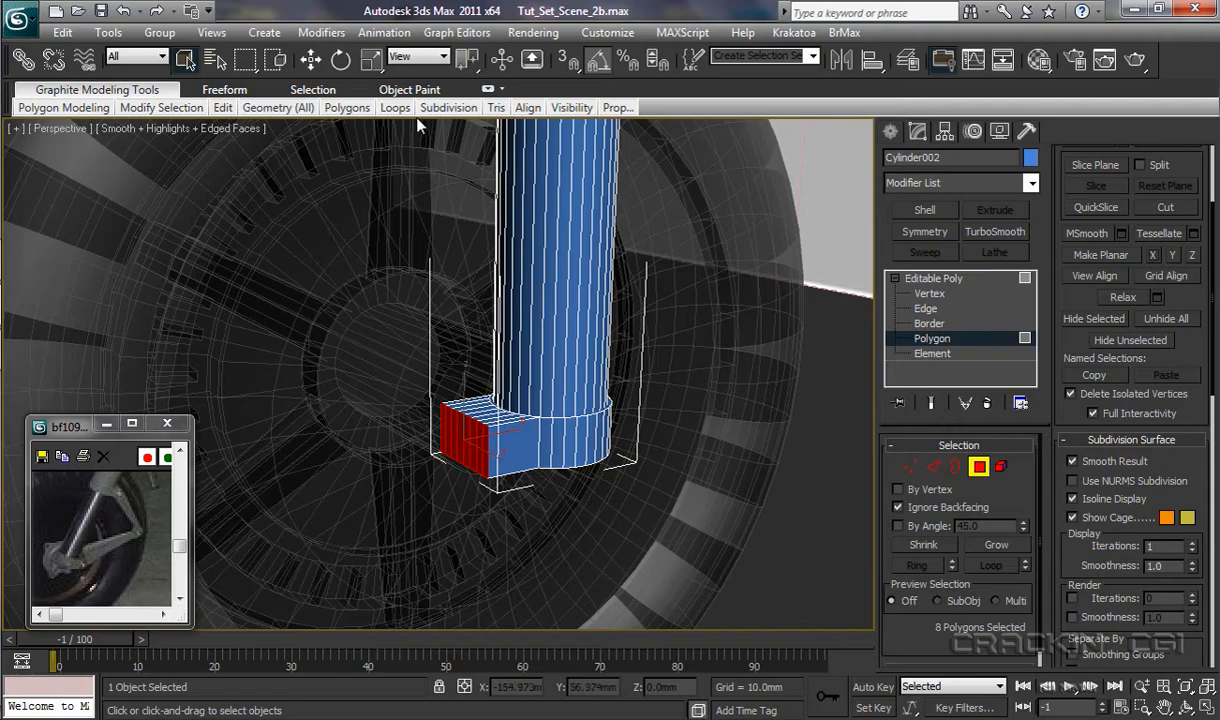
pyautogui.click(371, 60)
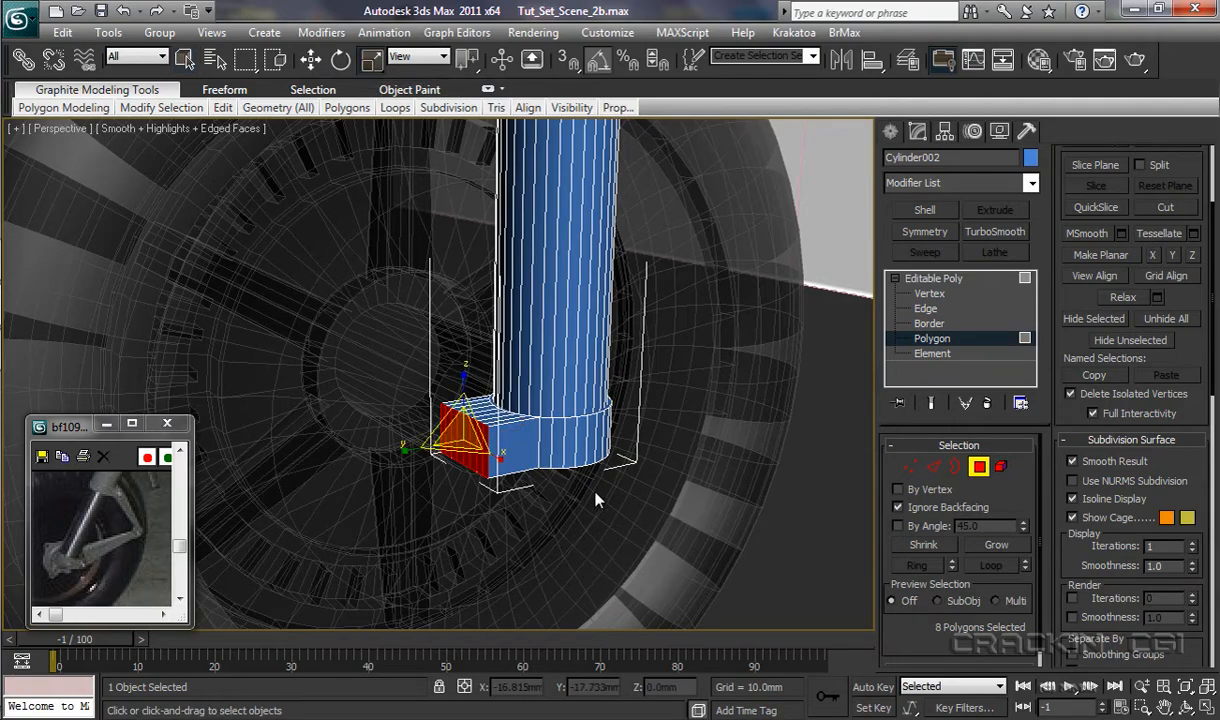
pyautogui.keyDown('alt'); pyautogui.moveTo(585, 499); pyautogui.dragTo(630, 472, button='middle'); pyautogui.keyUp('alt')
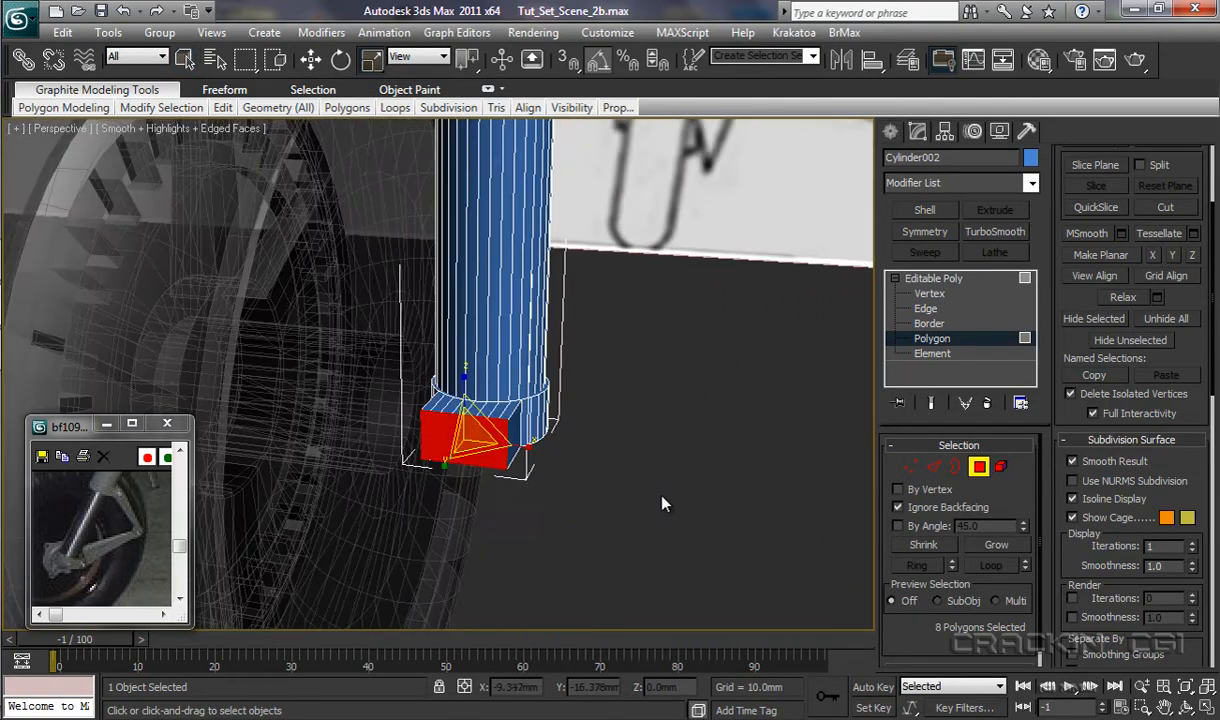
pyautogui.moveTo(527, 447); pyautogui.dragTo(475, 438)
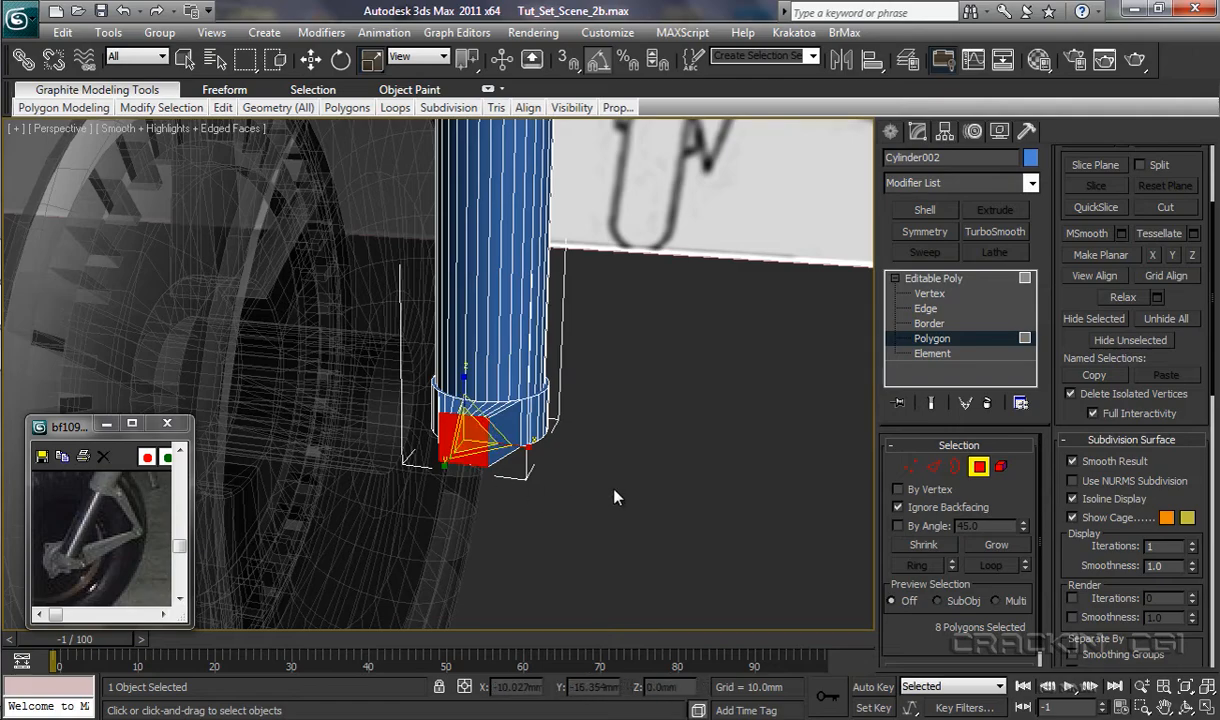
# Step: Switch to the Right view and examine the strut's upper and lower lugs beside the wheel against the reference photo
pyautogui.keyDown('alt'); pyautogui.moveTo(584, 465); pyautogui.dragTo(465, 455, button='middle'); pyautogui.keyUp('alt')
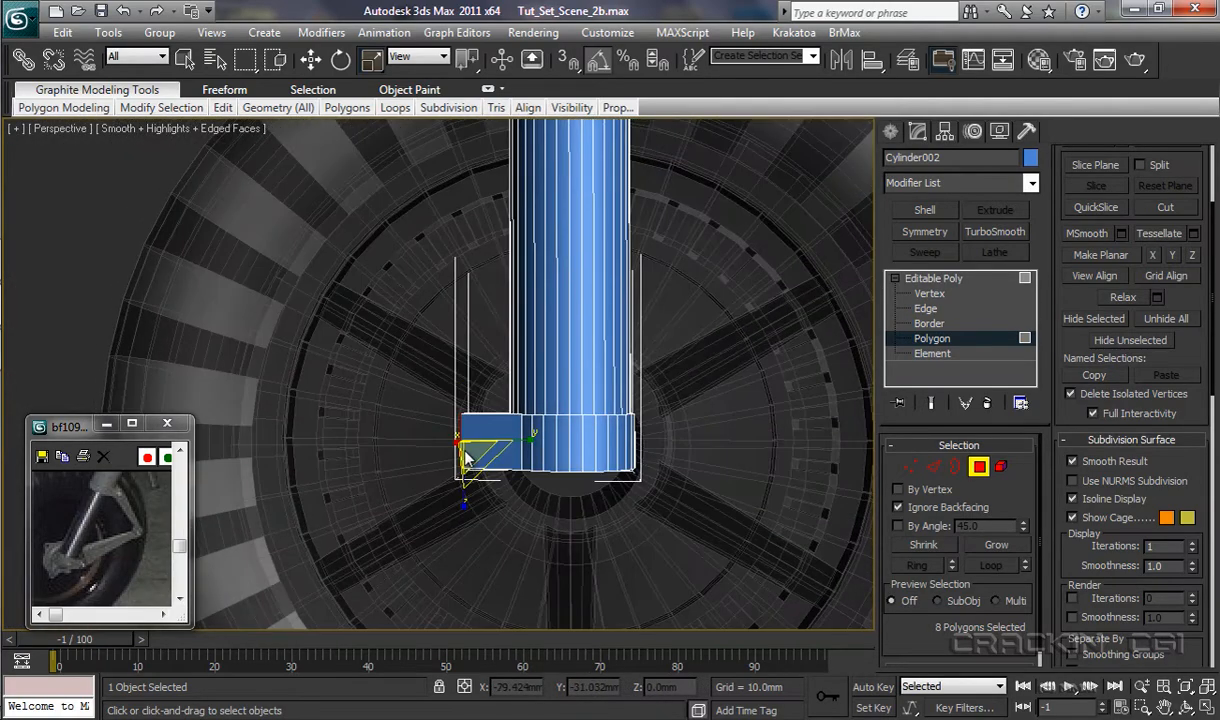
pyautogui.scroll(-5, 636, 404)
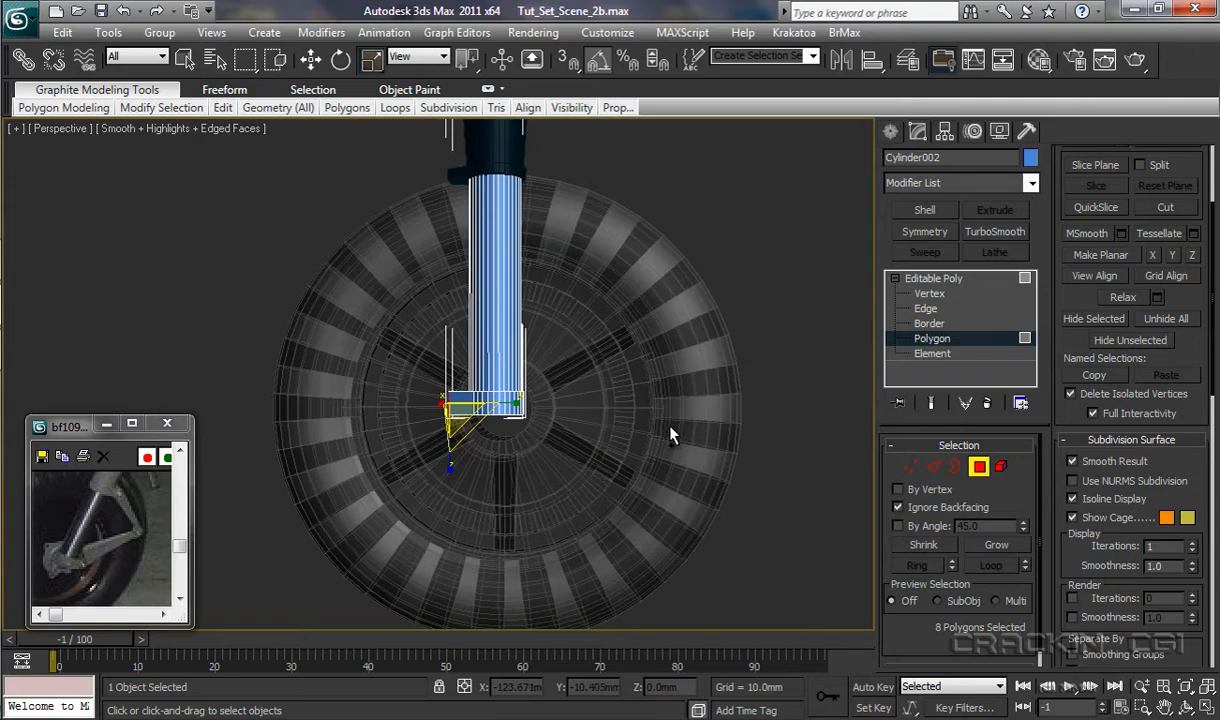
pyautogui.scroll(1, 670, 434)
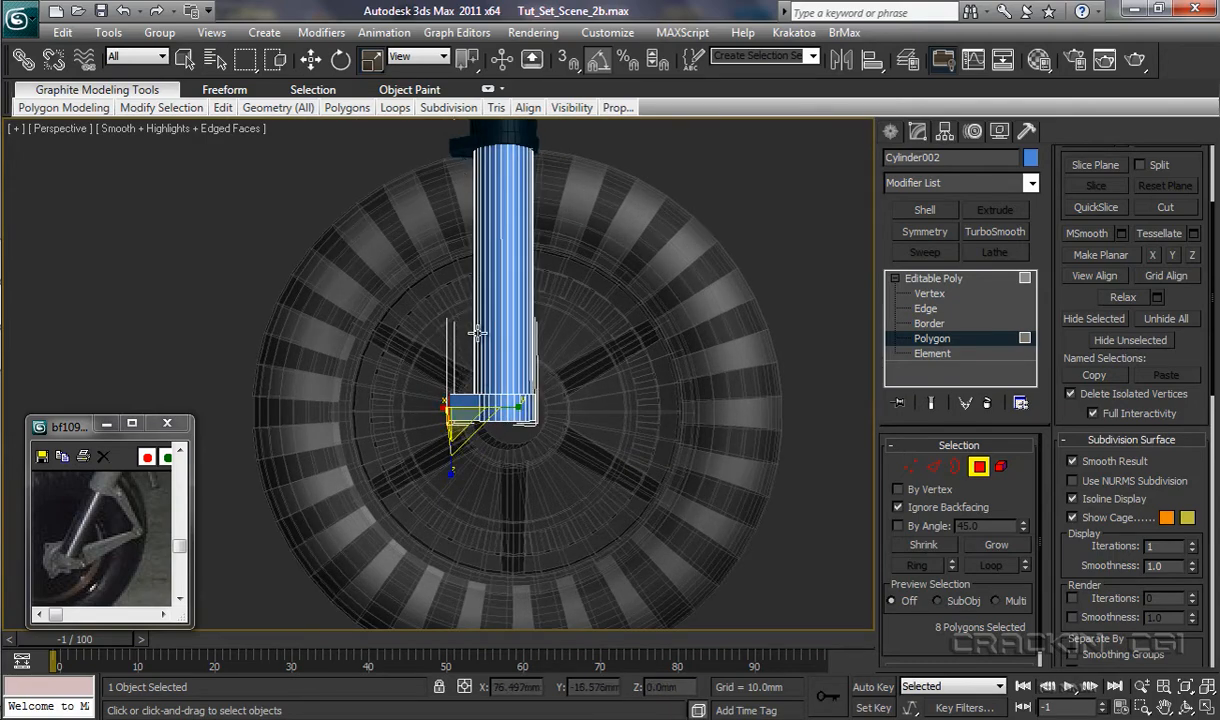
pyautogui.keyDown('alt'); pyautogui.moveTo(593, 435); pyautogui.dragTo(603, 453, button='middle'); pyautogui.keyUp('alt')
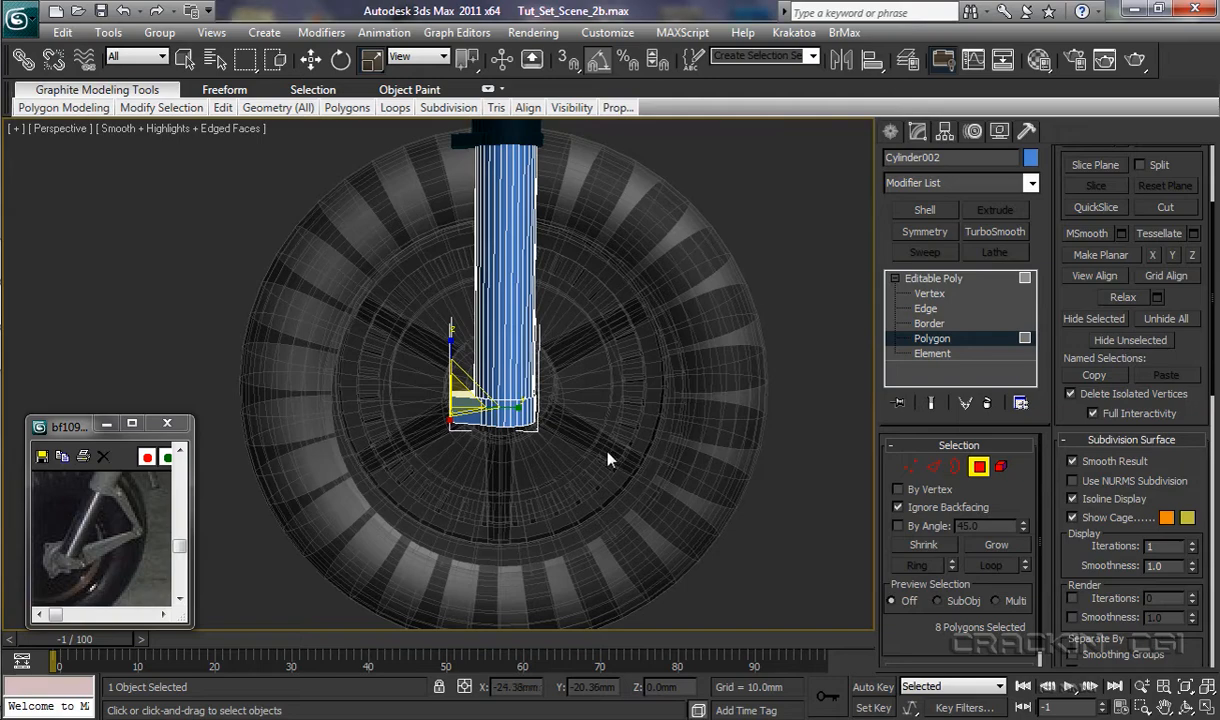
pyautogui.click(64, 130)
pyautogui.click(112, 328)
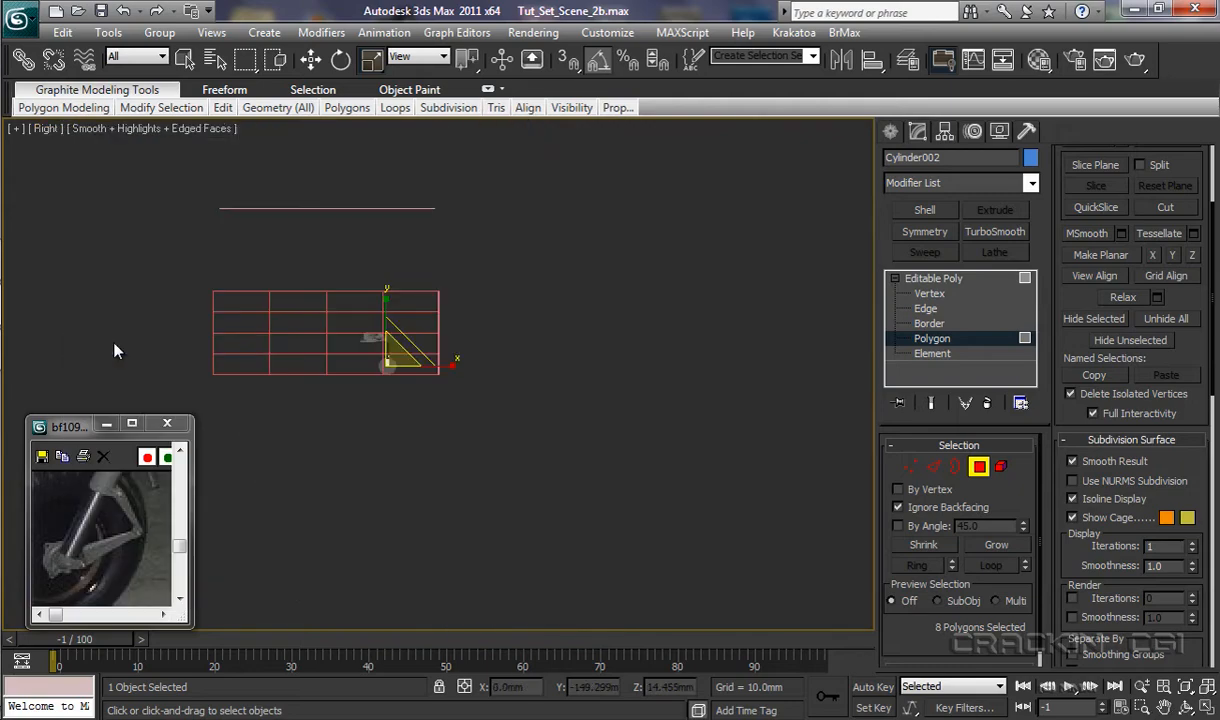
pyautogui.moveTo(118, 350); pyautogui.dragTo(172, 359, button='middle')
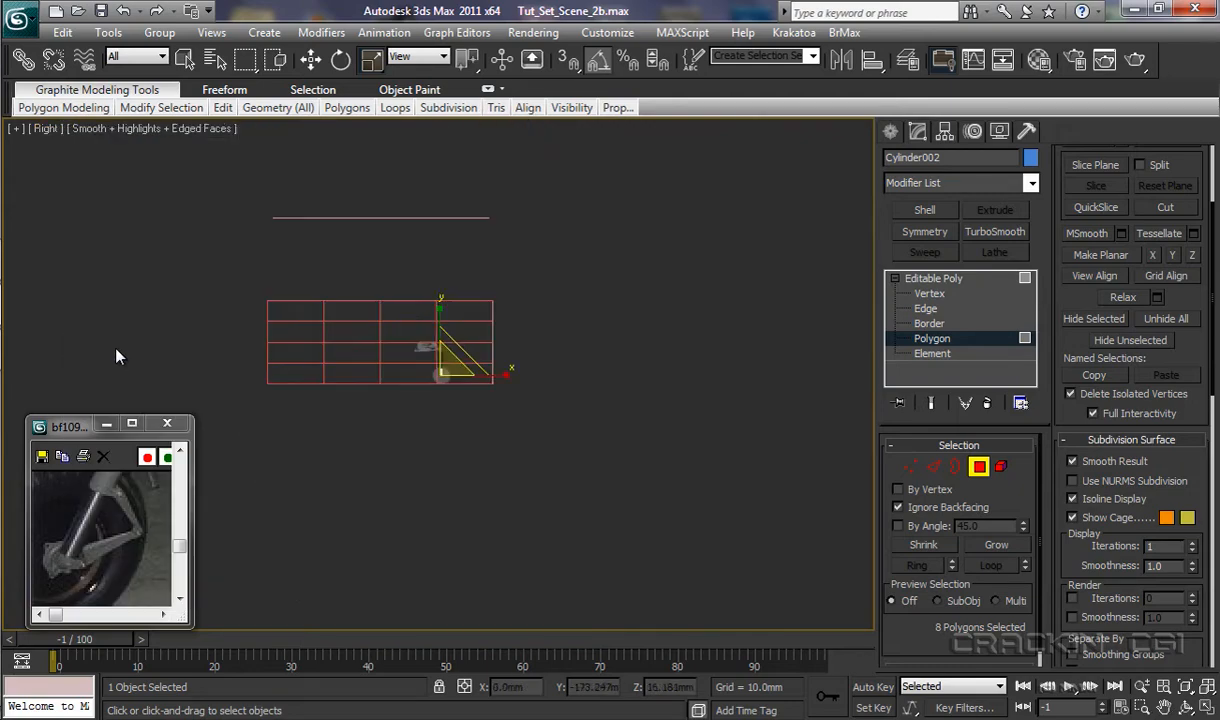
pyautogui.keyDown('ctrl'); pyautogui.keyDown('alt'); pyautogui.moveTo(547, 453); pyautogui.dragTo(550, 115, button='middle'); pyautogui.keyUp('alt'); pyautogui.keyUp('ctrl')
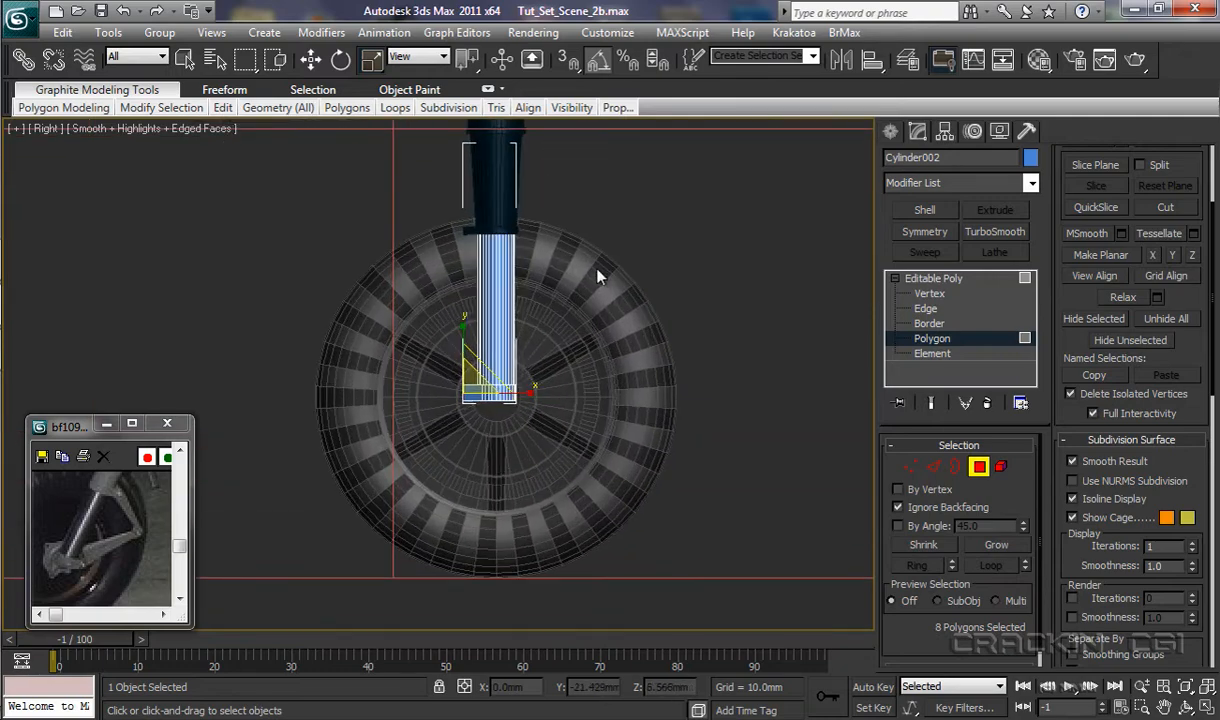
pyautogui.moveTo(673, 331); pyautogui.dragTo(727, 387, button='middle')
pyautogui.keyDown('ctrl'); pyautogui.keyDown('alt'); pyautogui.moveTo(663, 427); pyautogui.dragTo(640, 340, button='middle'); pyautogui.keyUp('alt'); pyautogui.keyUp('ctrl')
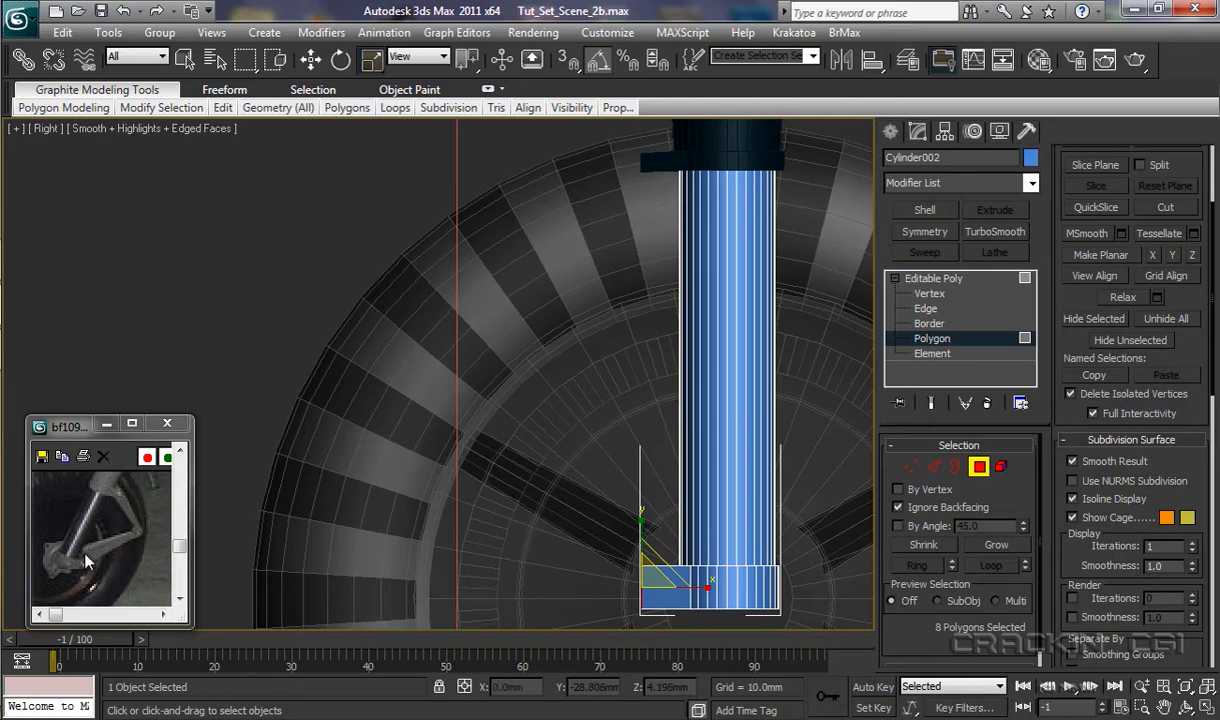
pyautogui.moveTo(580, 485); pyautogui.dragTo(502, 486, button='middle')
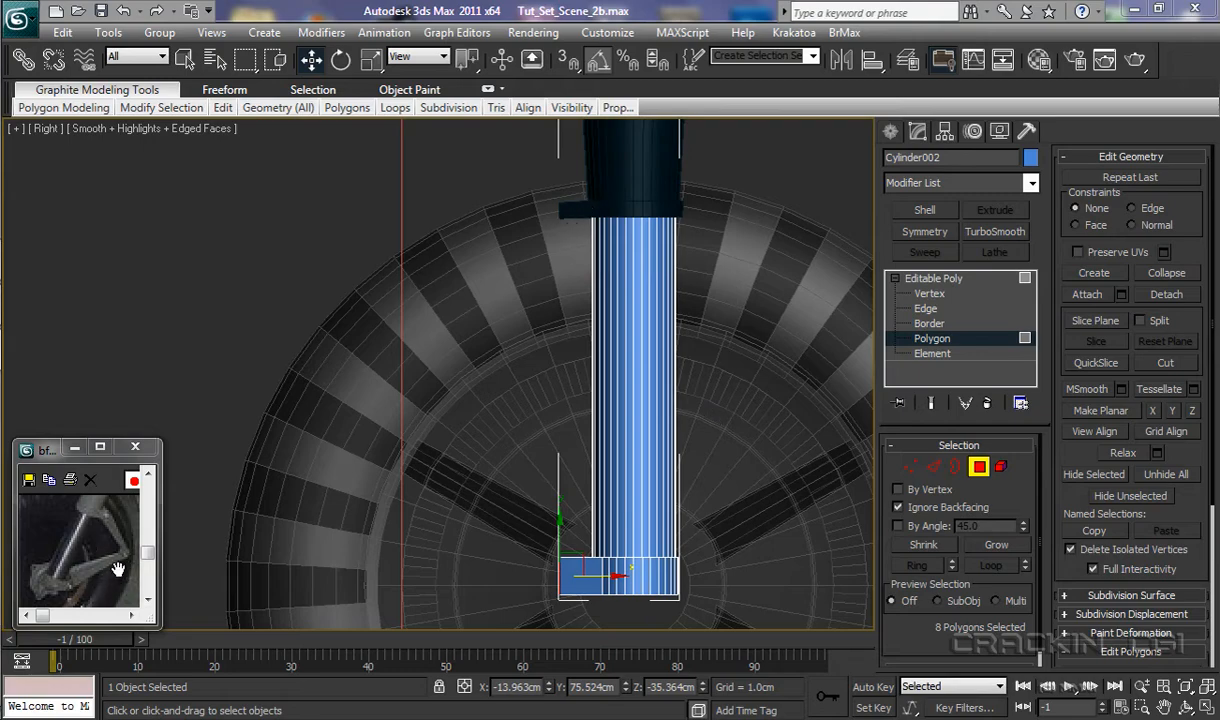
# Step: With the strut deselected, draw two concentric circle splines on the upper collar's lug, with radii of about 0.113 cm and 0.283 cm
pyautogui.click(891, 133)
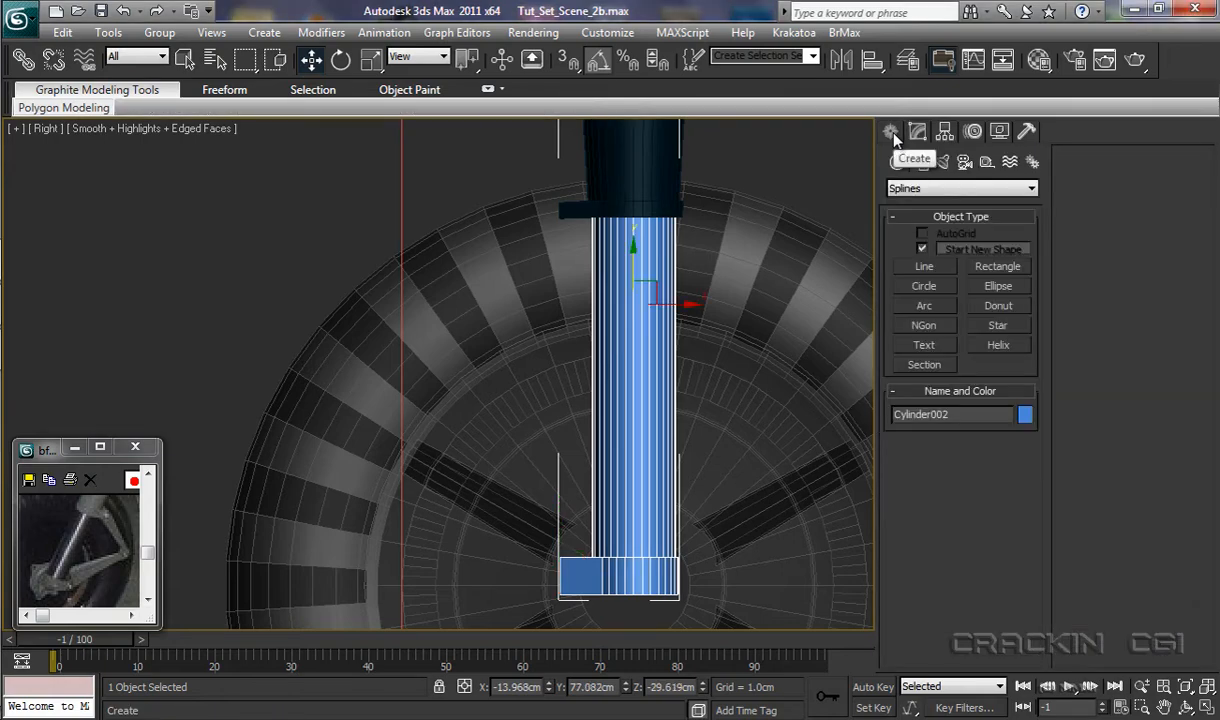
pyautogui.click(799, 184)
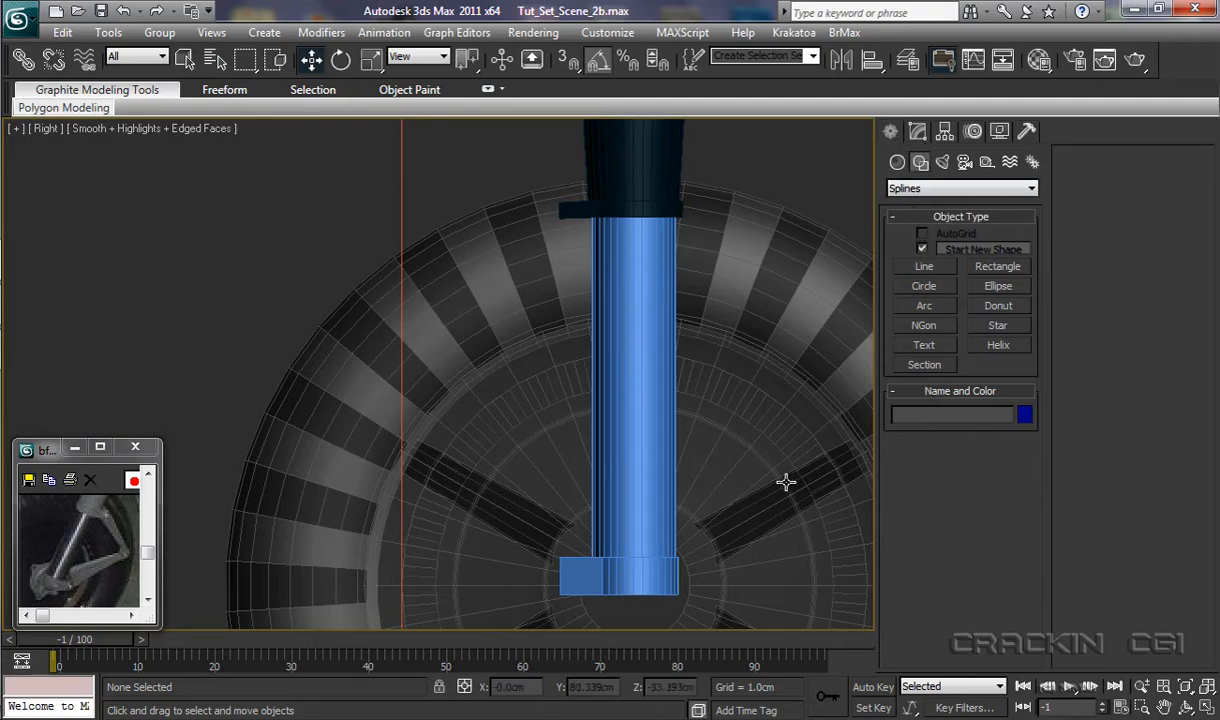
pyautogui.moveTo(769, 407); pyautogui.dragTo(526, 432, button='middle')
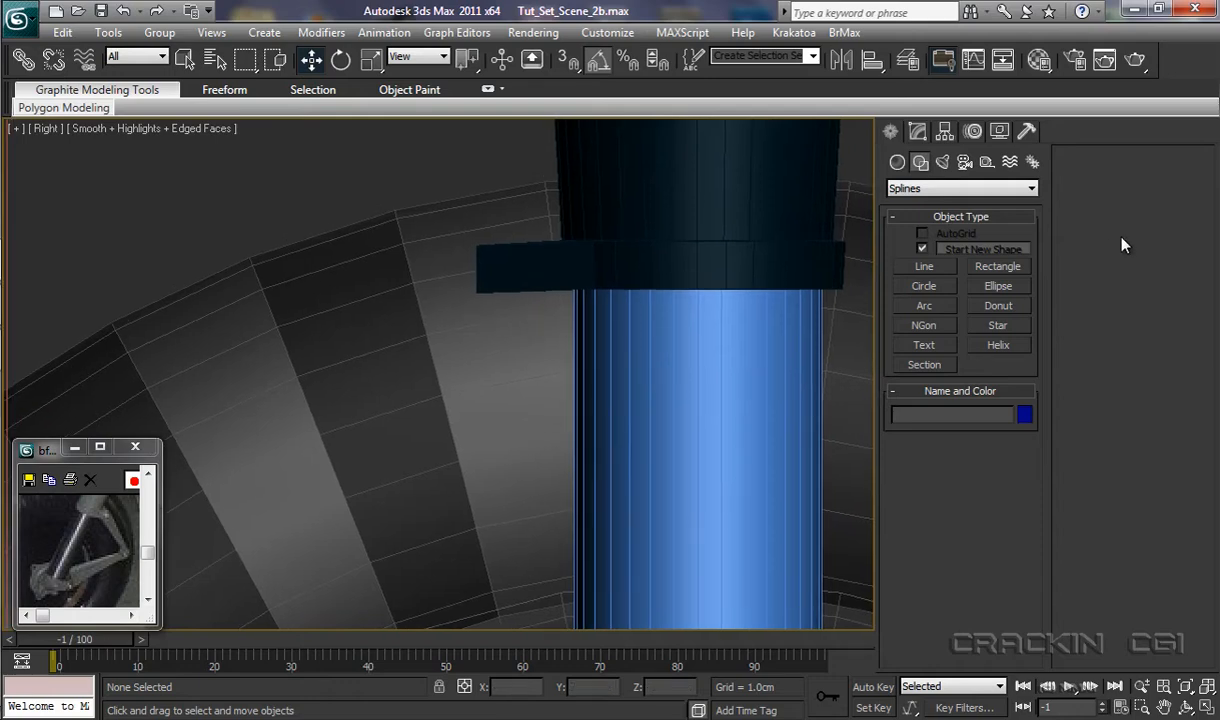
pyautogui.click(926, 287)
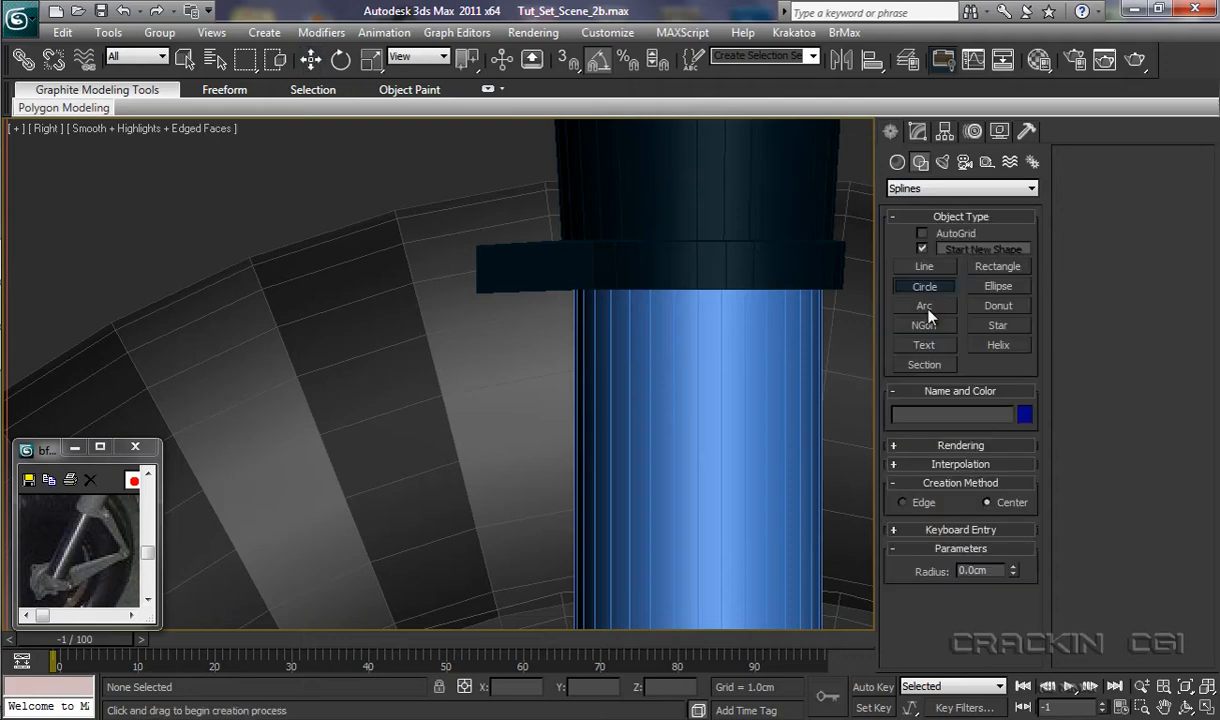
pyautogui.click(495, 268)
pyautogui.moveTo(495, 268); pyautogui.dragTo(506, 281)
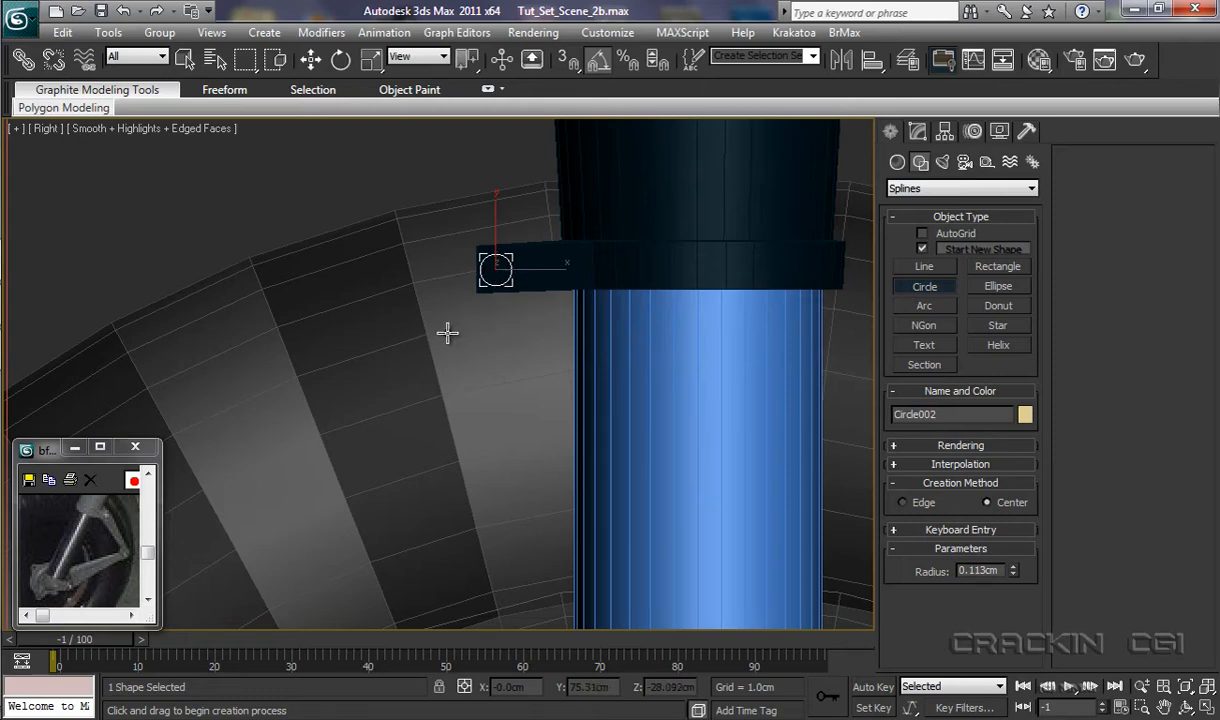
pyautogui.press('w')
pyautogui.moveTo(553, 276); pyautogui.dragTo(565, 270)
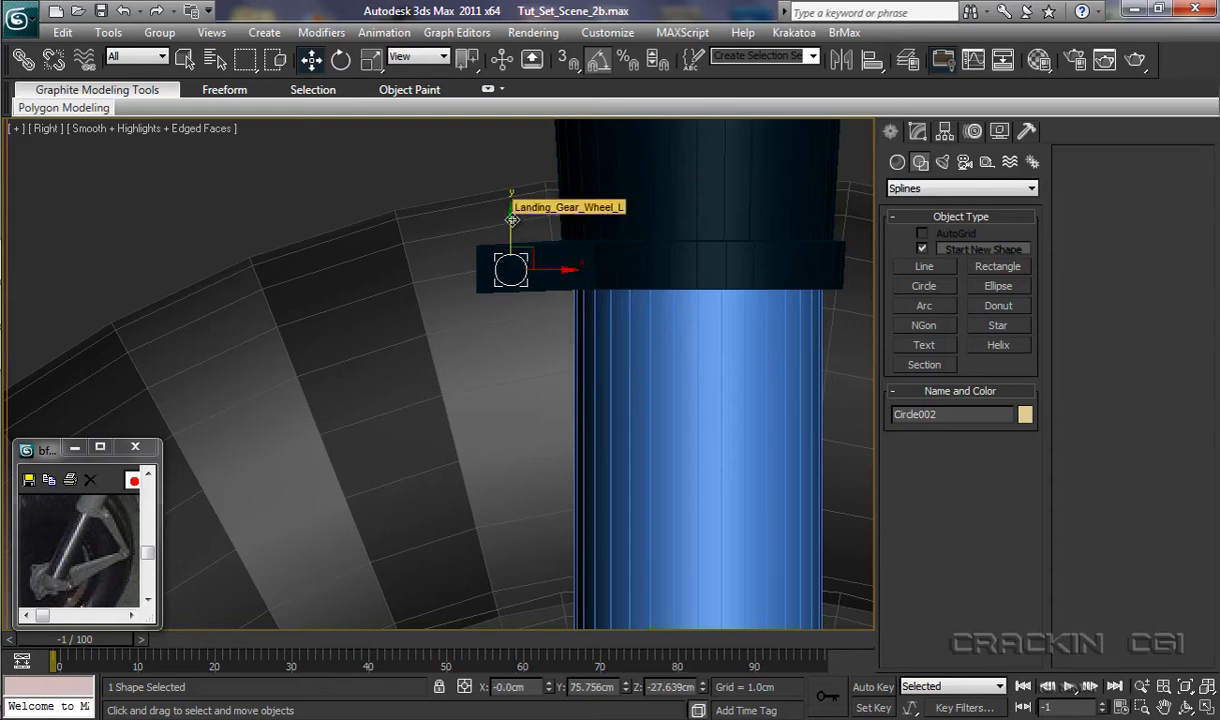
pyautogui.moveTo(511, 219); pyautogui.dragTo(512, 214)
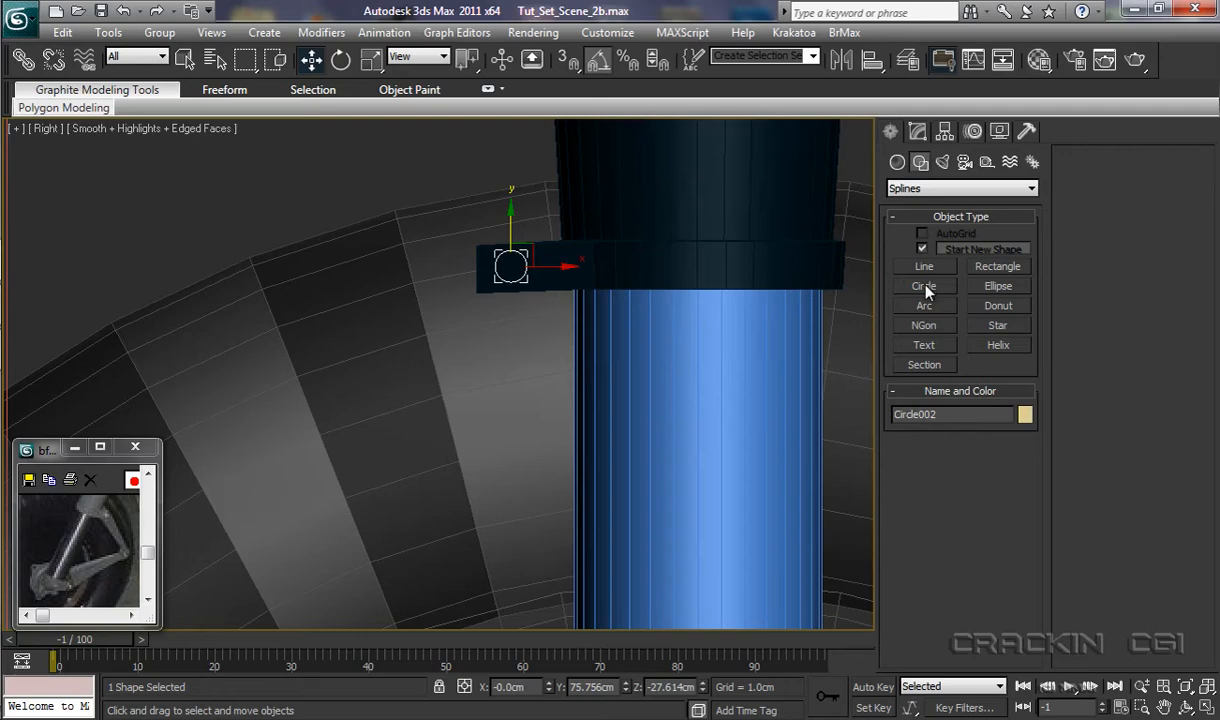
pyautogui.click(925, 287)
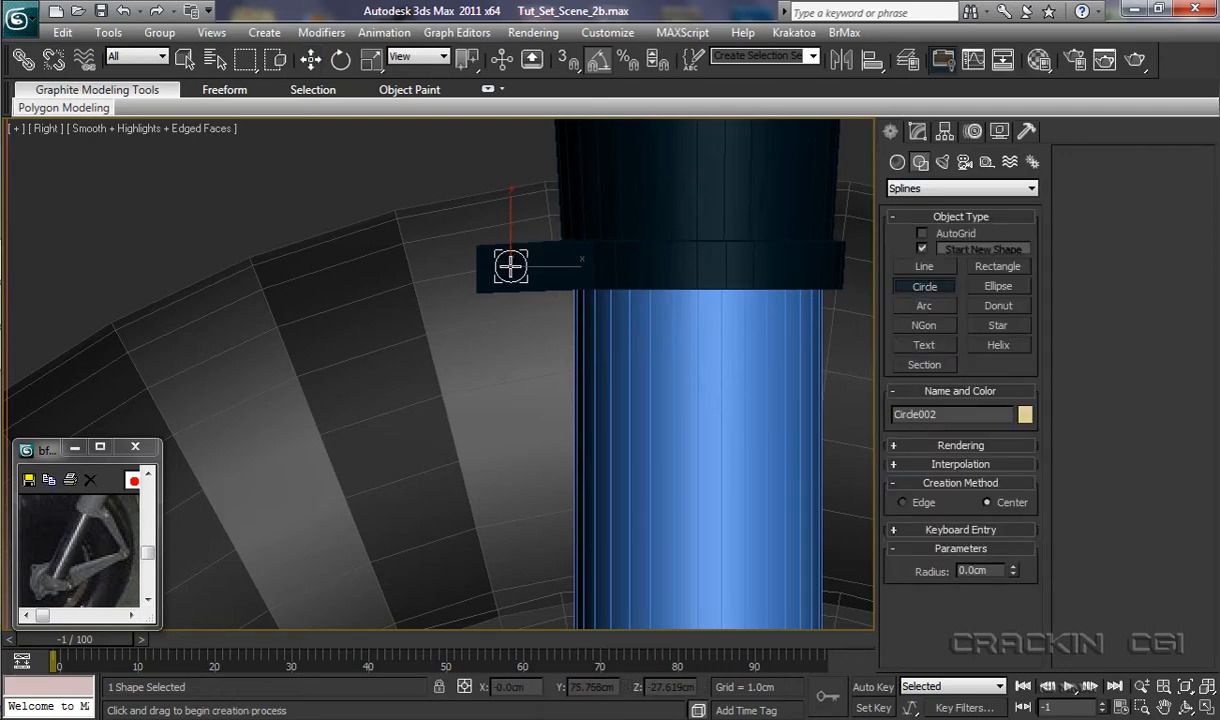
pyautogui.moveTo(510, 266); pyautogui.dragTo(542, 290)
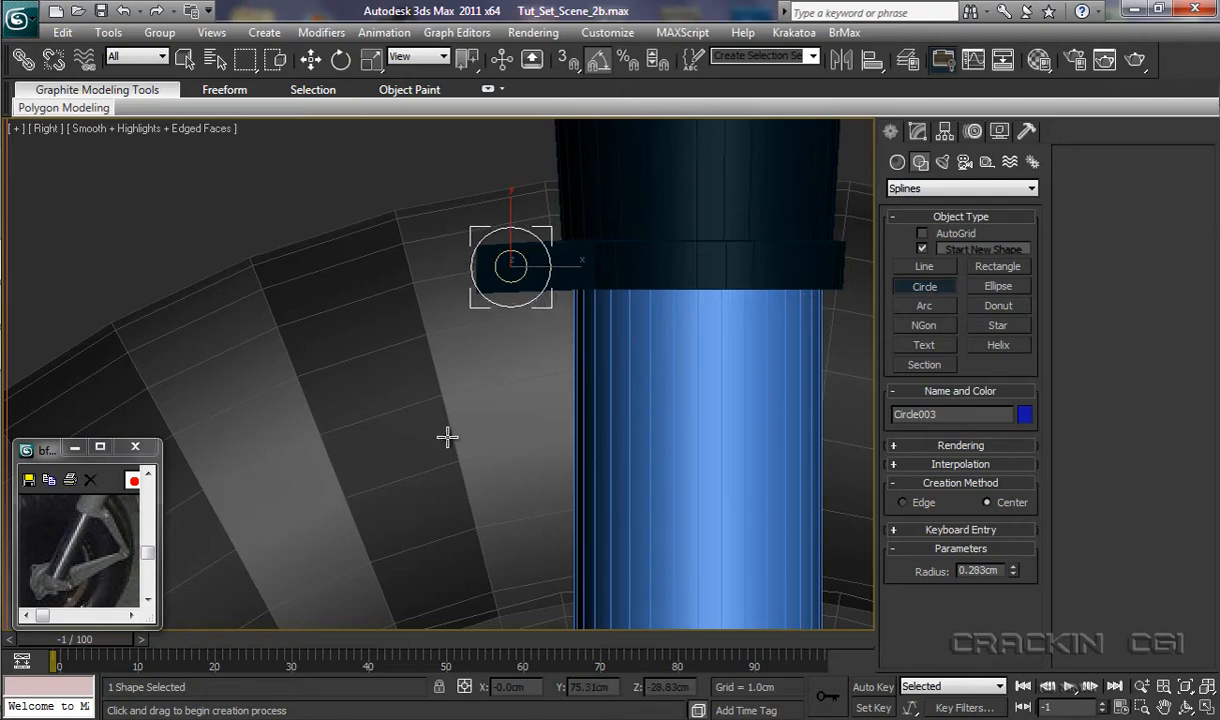
# Step: Draw two concentric circle splines over the tyre, away from the strut and below the upper lug, with radii of about 0.231 cm and 0.118 cm
pyautogui.moveTo(467, 423); pyautogui.dragTo(594, 349, button='middle')
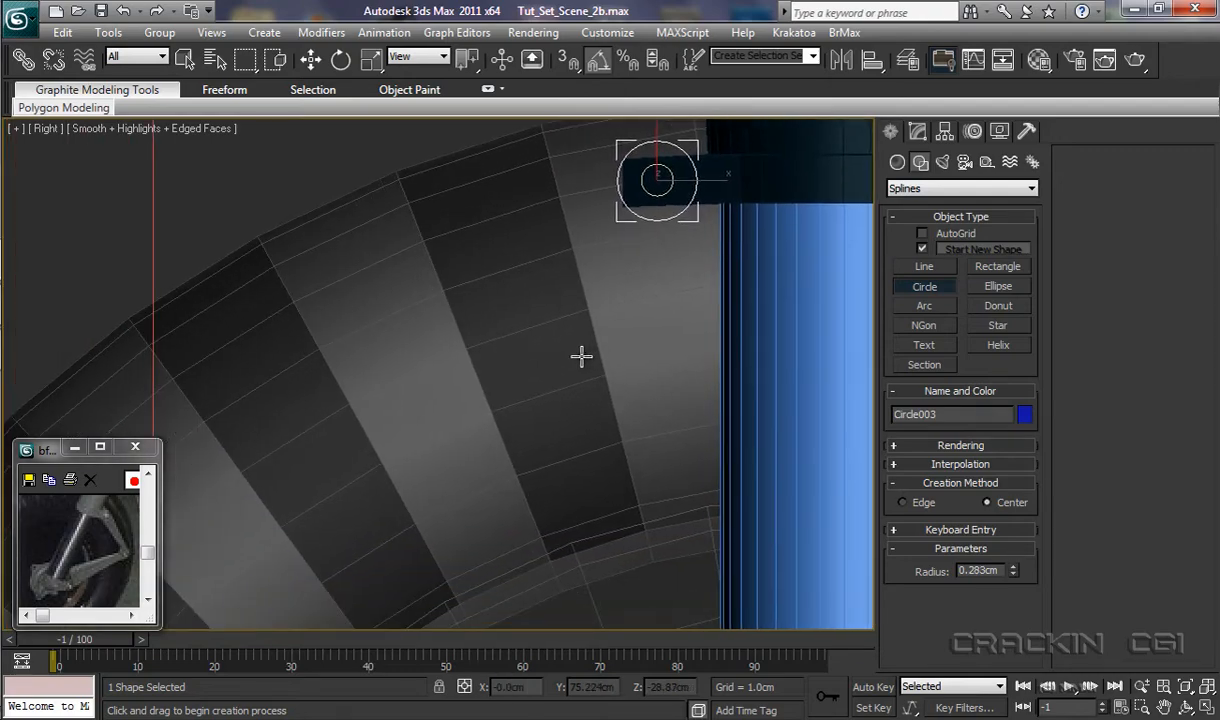
pyautogui.scroll(-1, 578, 365)
pyautogui.scroll(-4, 577, 372)
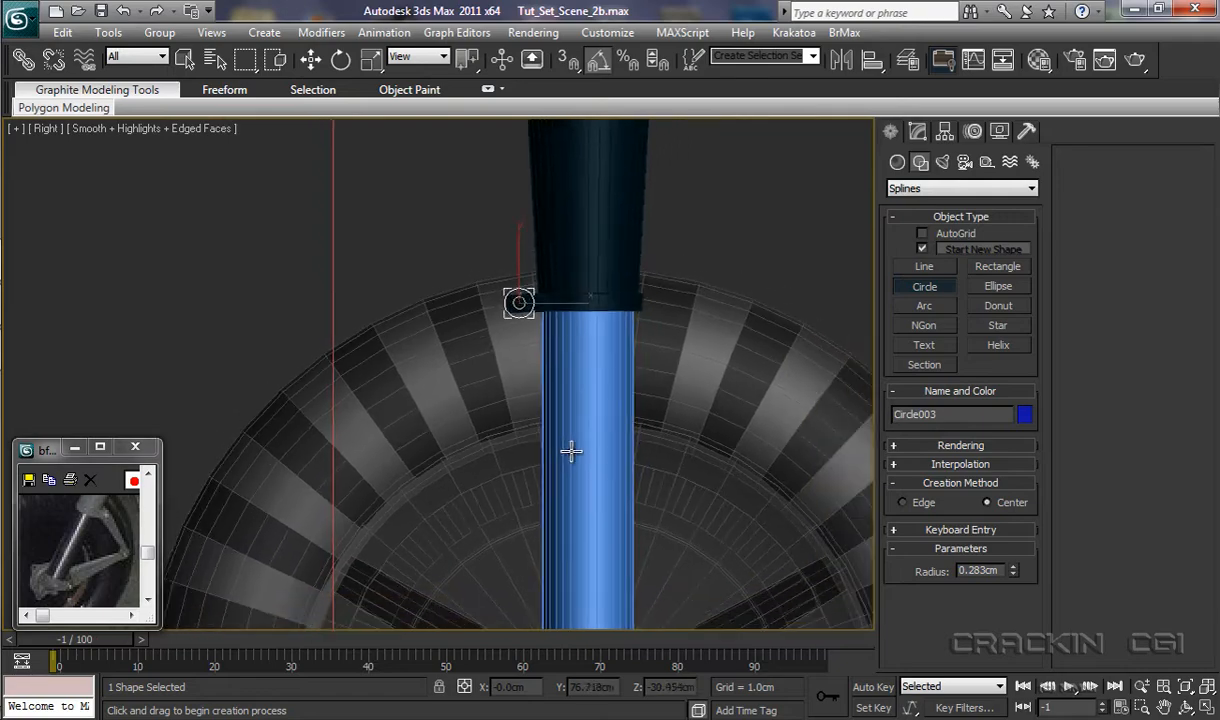
pyautogui.moveTo(526, 455); pyautogui.dragTo(617, 356, button='middle')
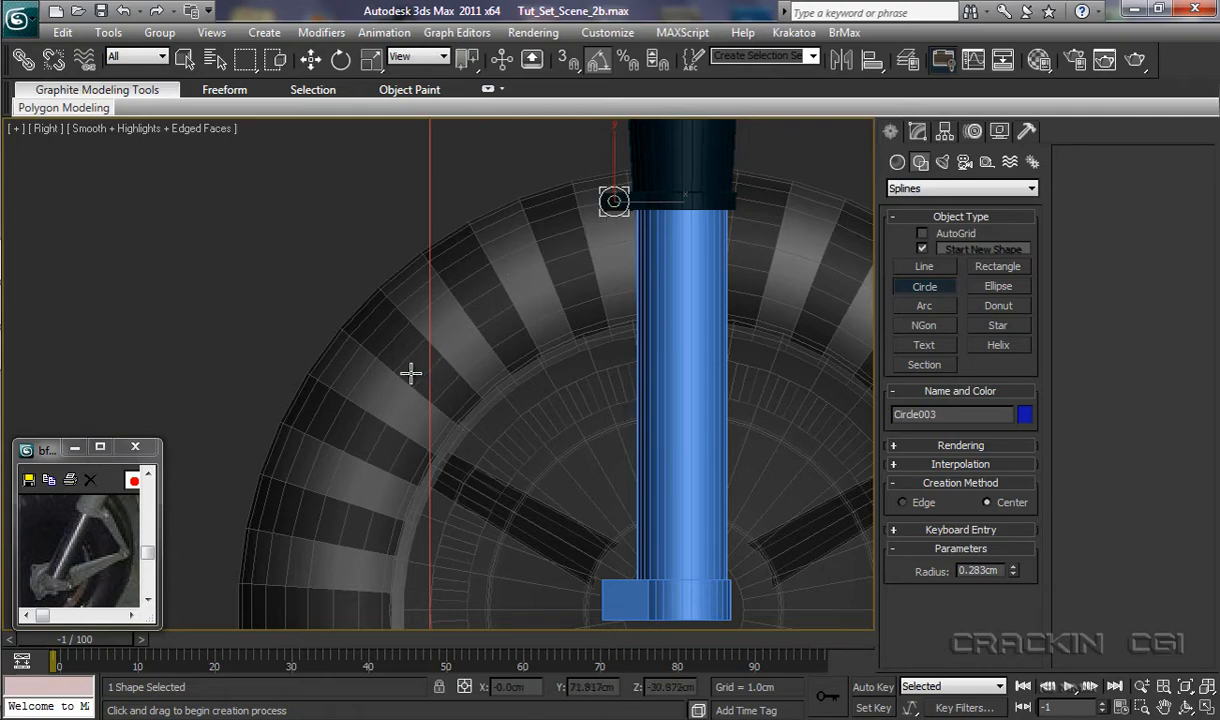
pyautogui.moveTo(409, 374); pyautogui.dragTo(418, 378)
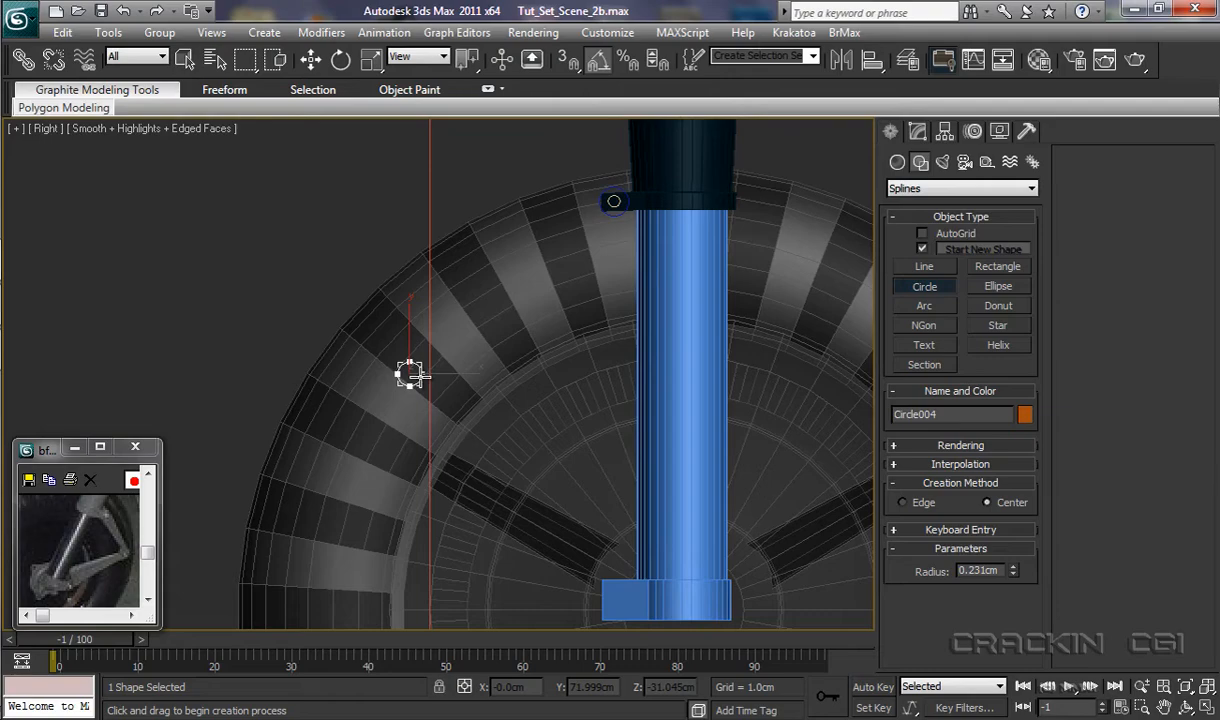
pyautogui.moveTo(418, 377); pyautogui.dragTo(418, 377)
pyautogui.scroll(6, 422, 458)
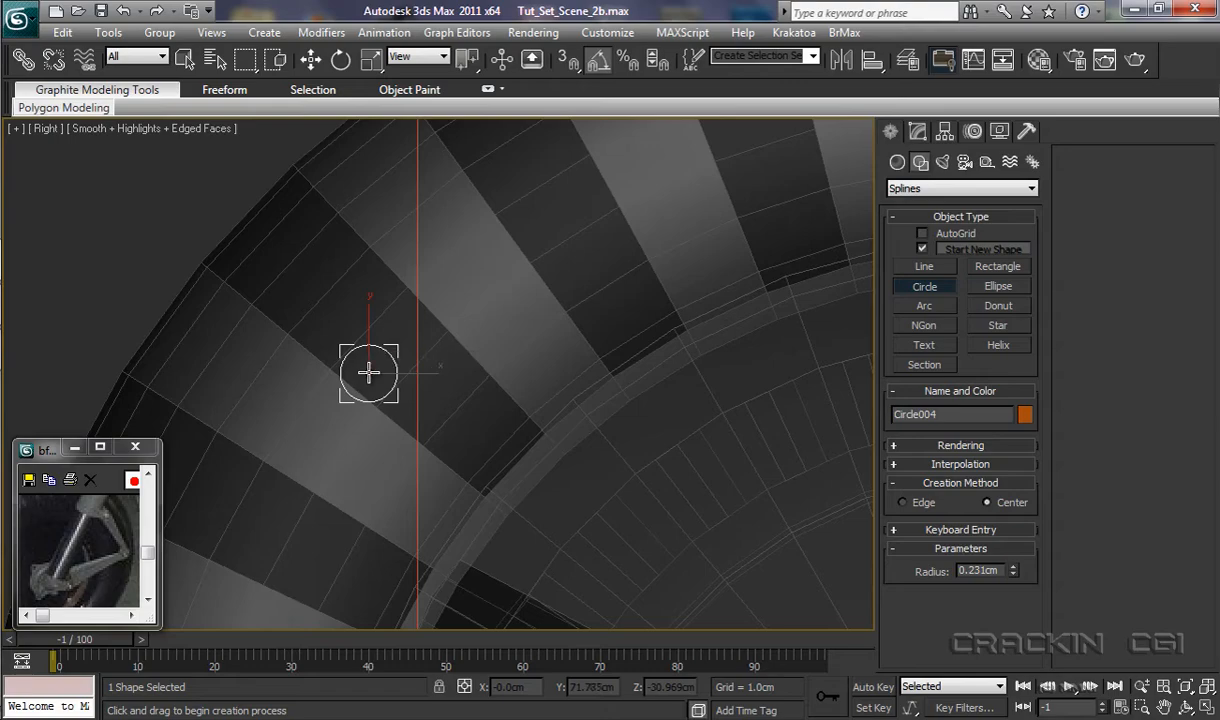
pyautogui.moveTo(368, 372); pyautogui.dragTo(378, 382)
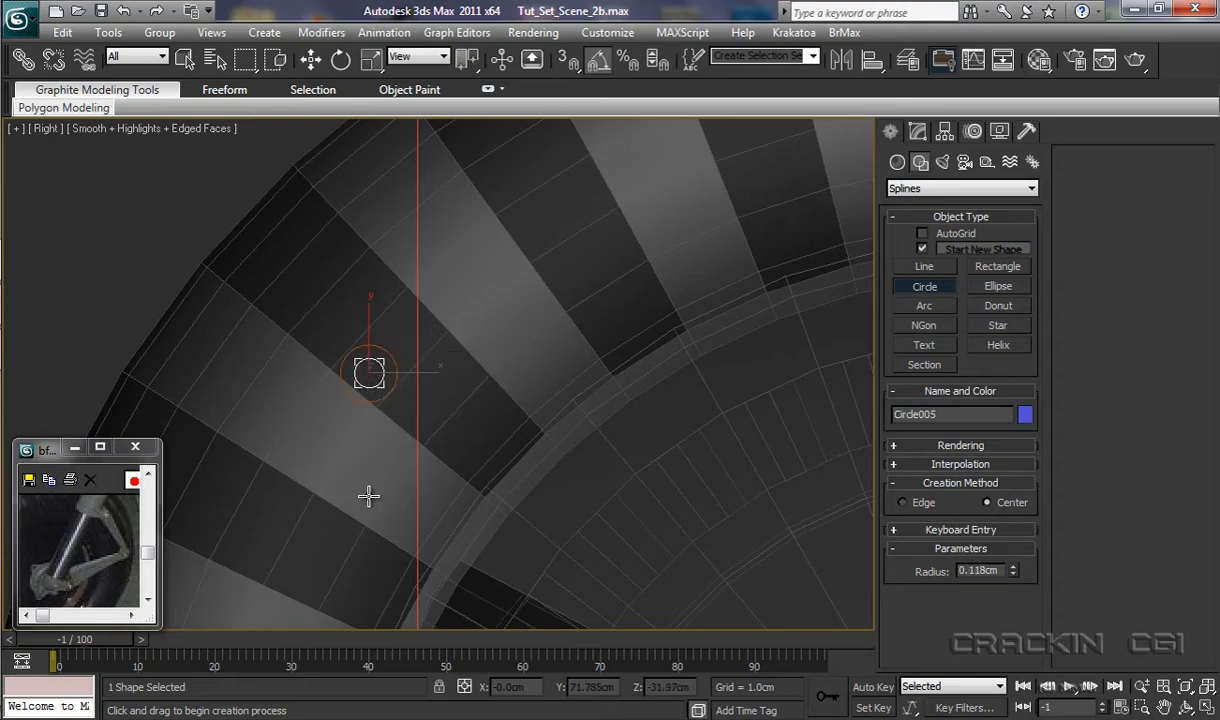
# Step: Draw a closed four-point Line spline forming the slanted arm between the tyre circles and the upper lug circles
pyautogui.click(930, 267)
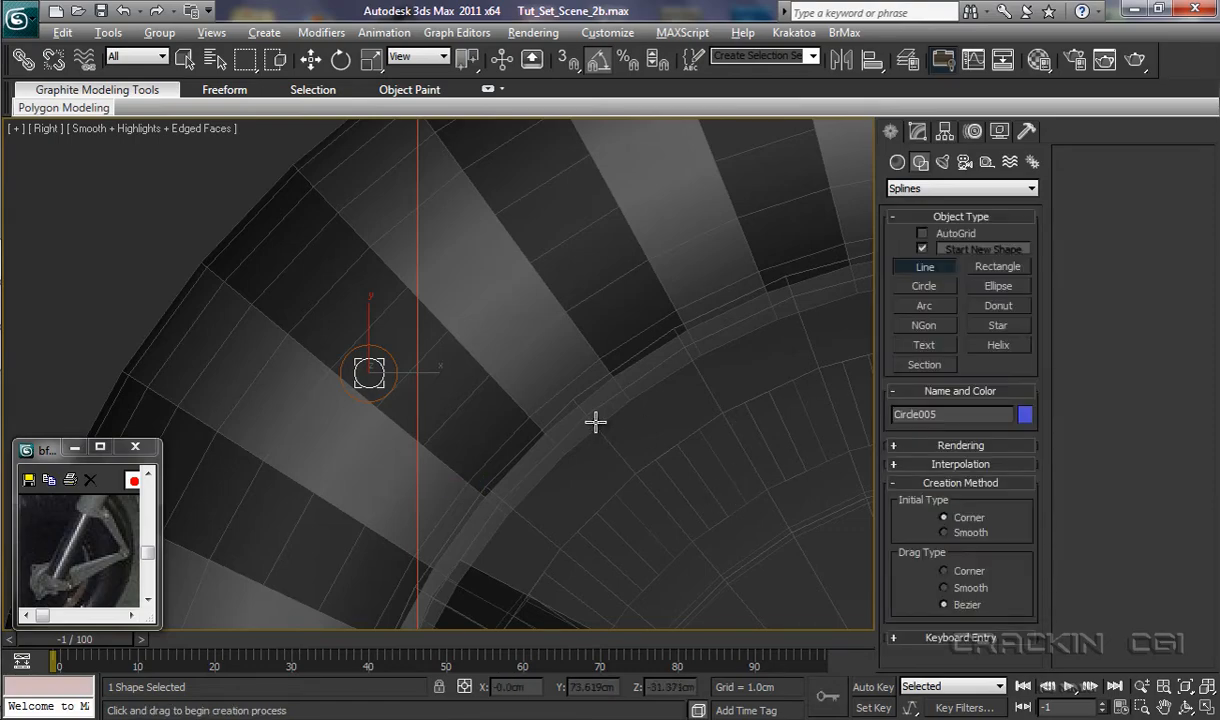
pyautogui.scroll(-5, 595, 422)
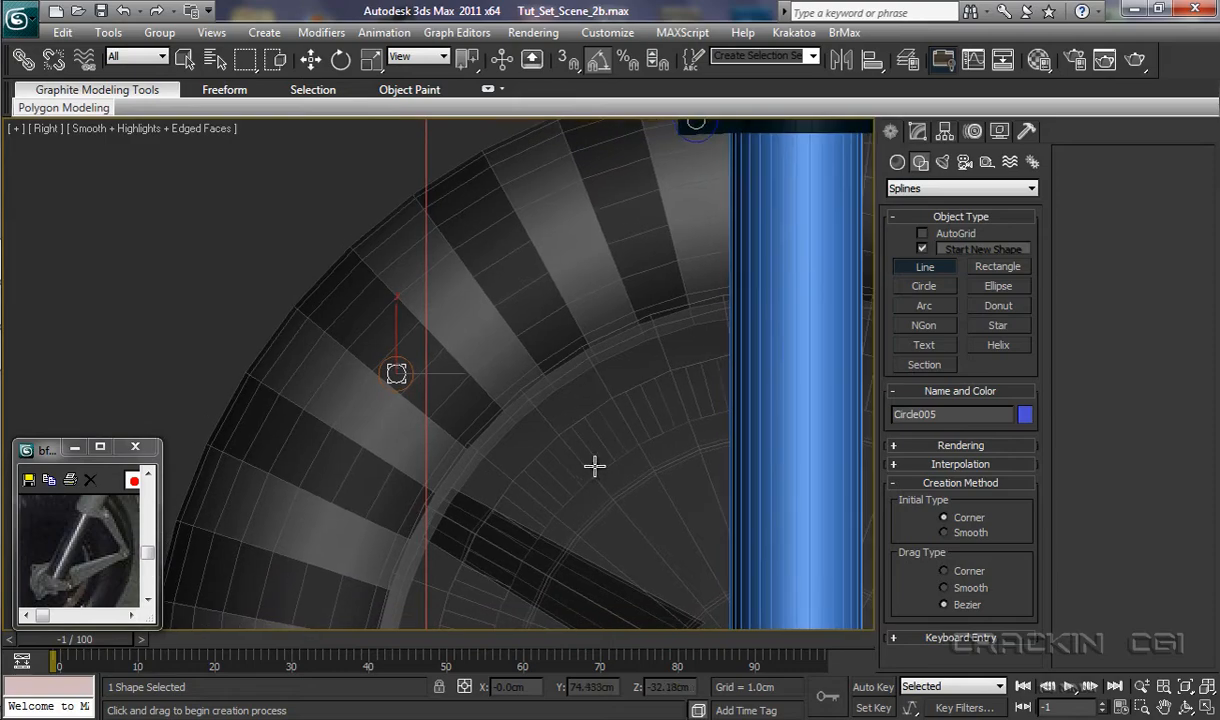
pyautogui.moveTo(595, 466); pyautogui.dragTo(547, 545, button='middle')
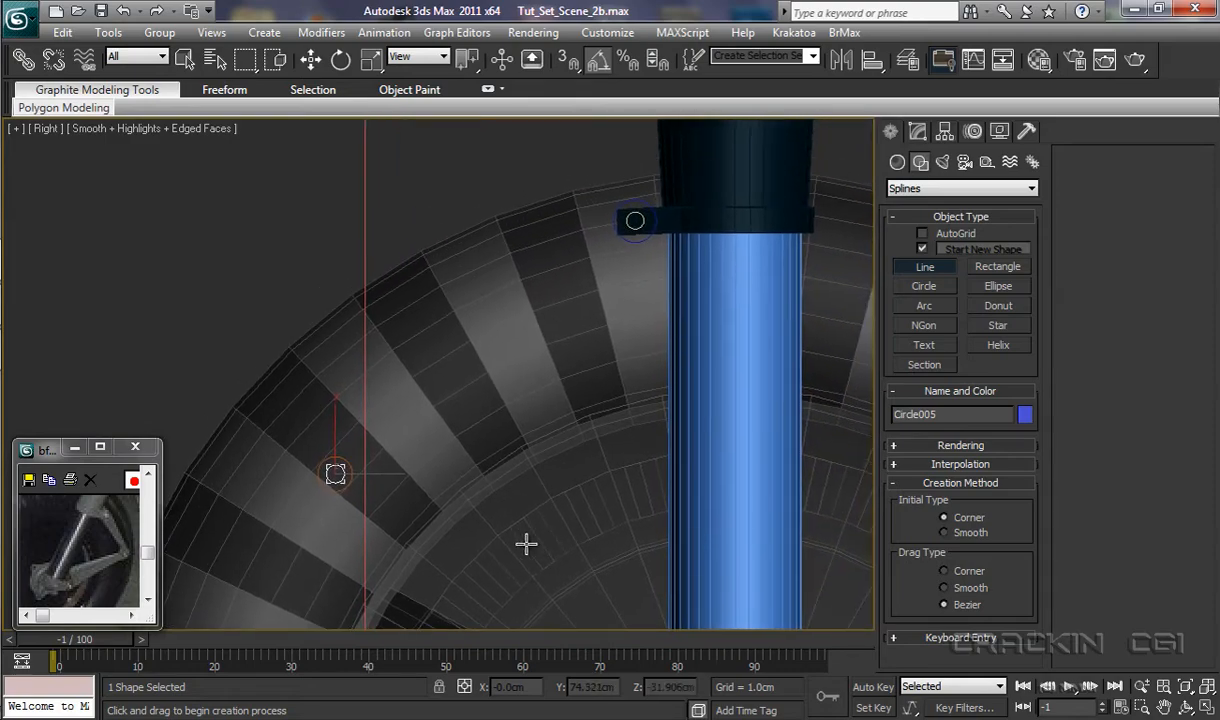
pyautogui.click(325, 461)
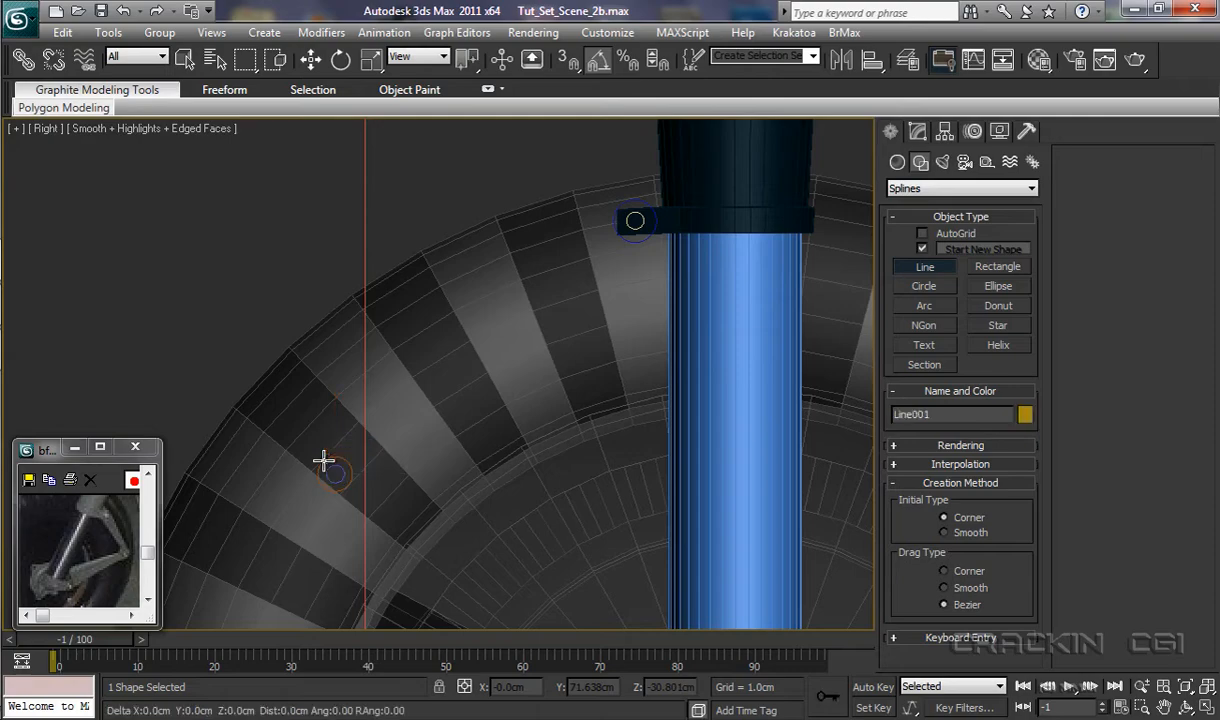
pyautogui.click(617, 210)
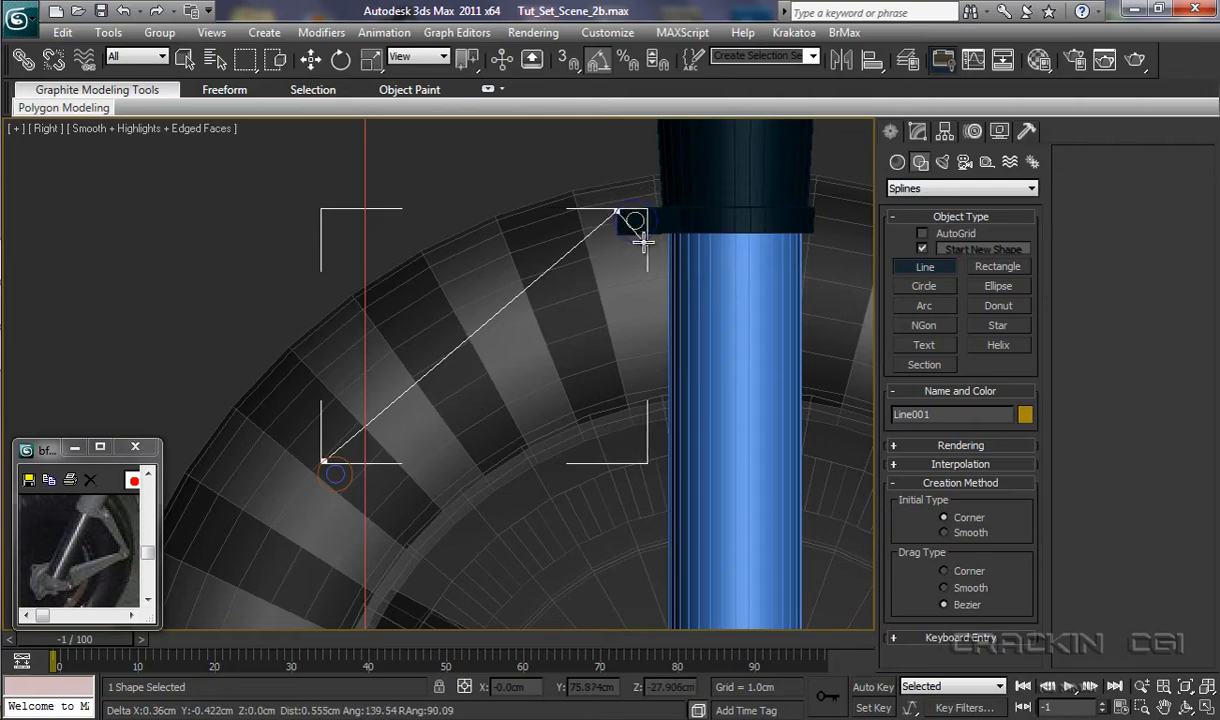
pyautogui.click(643, 241)
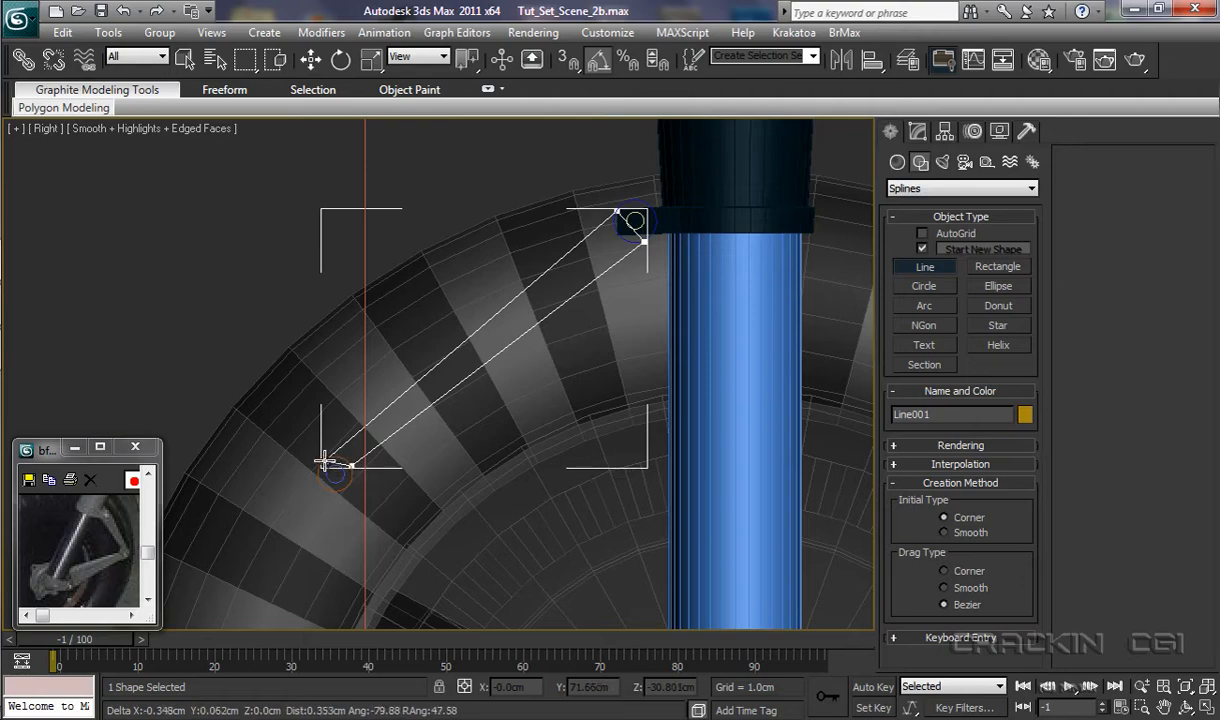
pyautogui.click(326, 462)
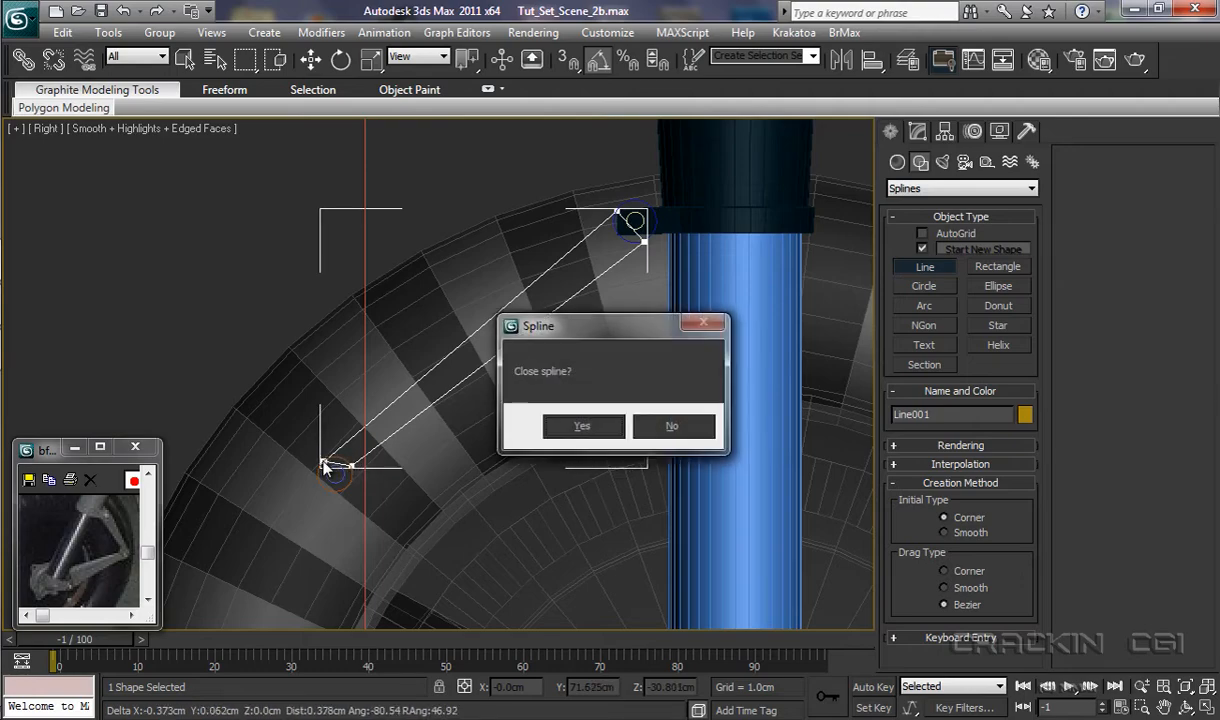
pyautogui.click(580, 426)
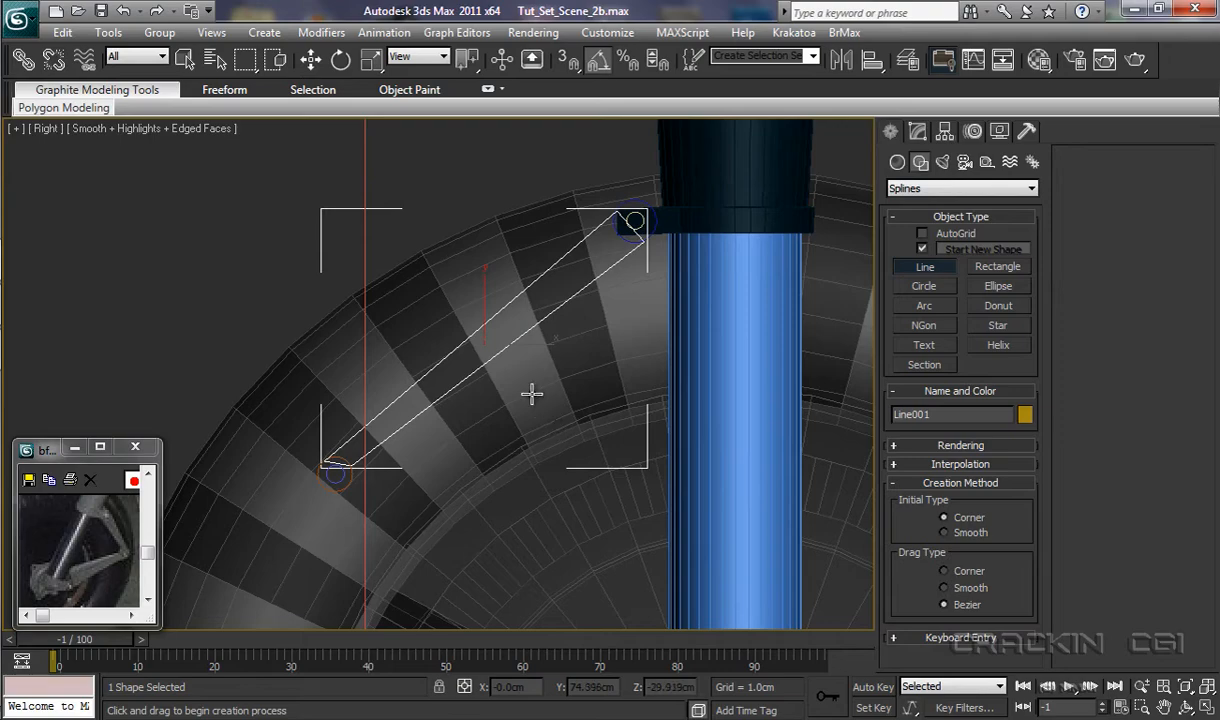
pyautogui.rightClick(503, 348)
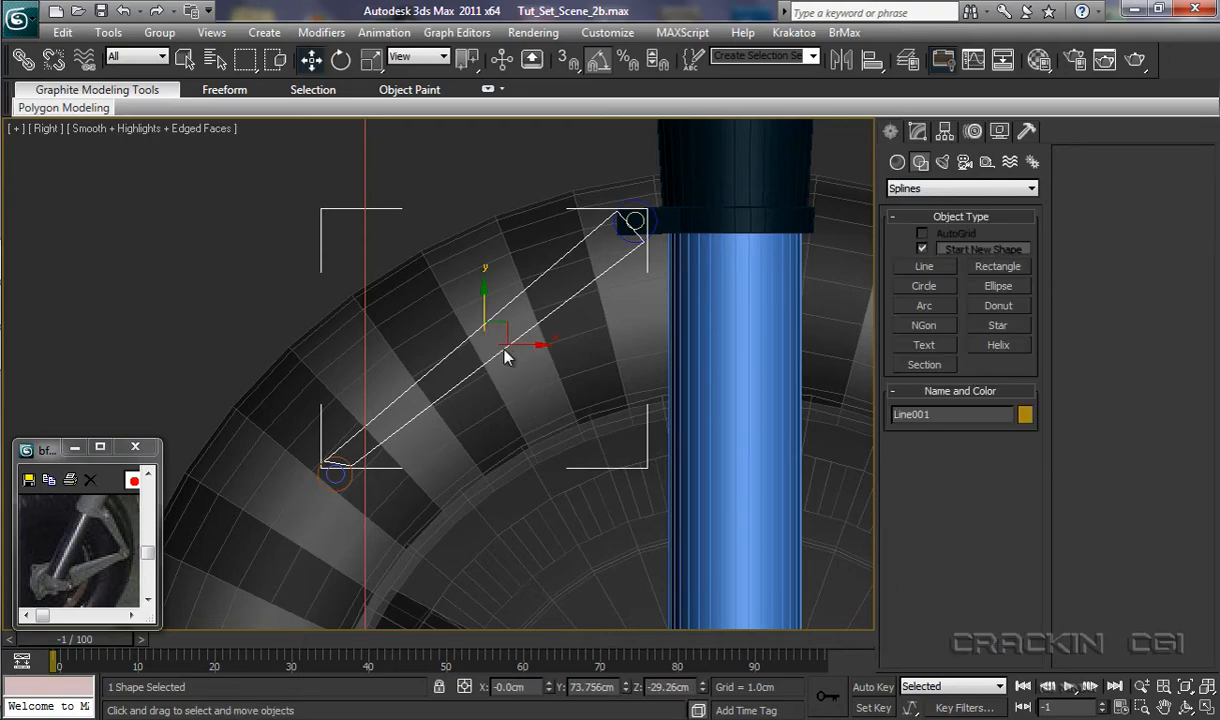
# Step: Convert the closed arm outline to an Editable Spline
pyautogui.rightClick(502, 346)
pyautogui.moveTo(590, 518)
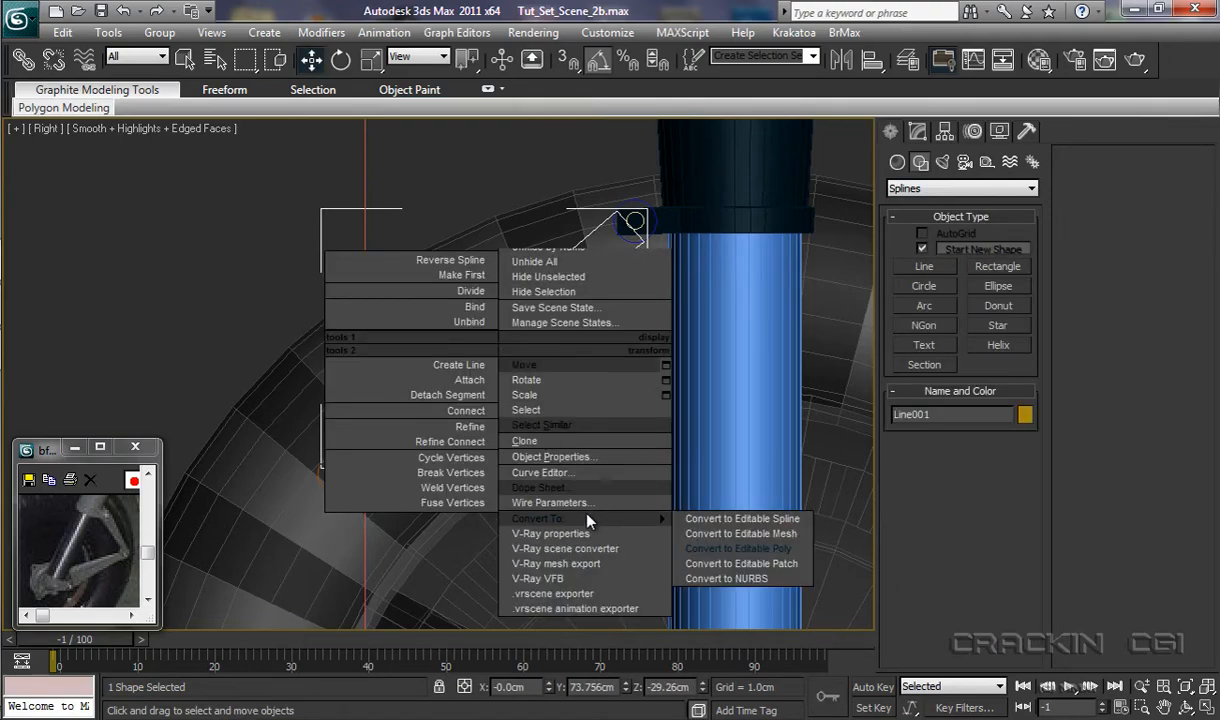
pyautogui.click(700, 512)
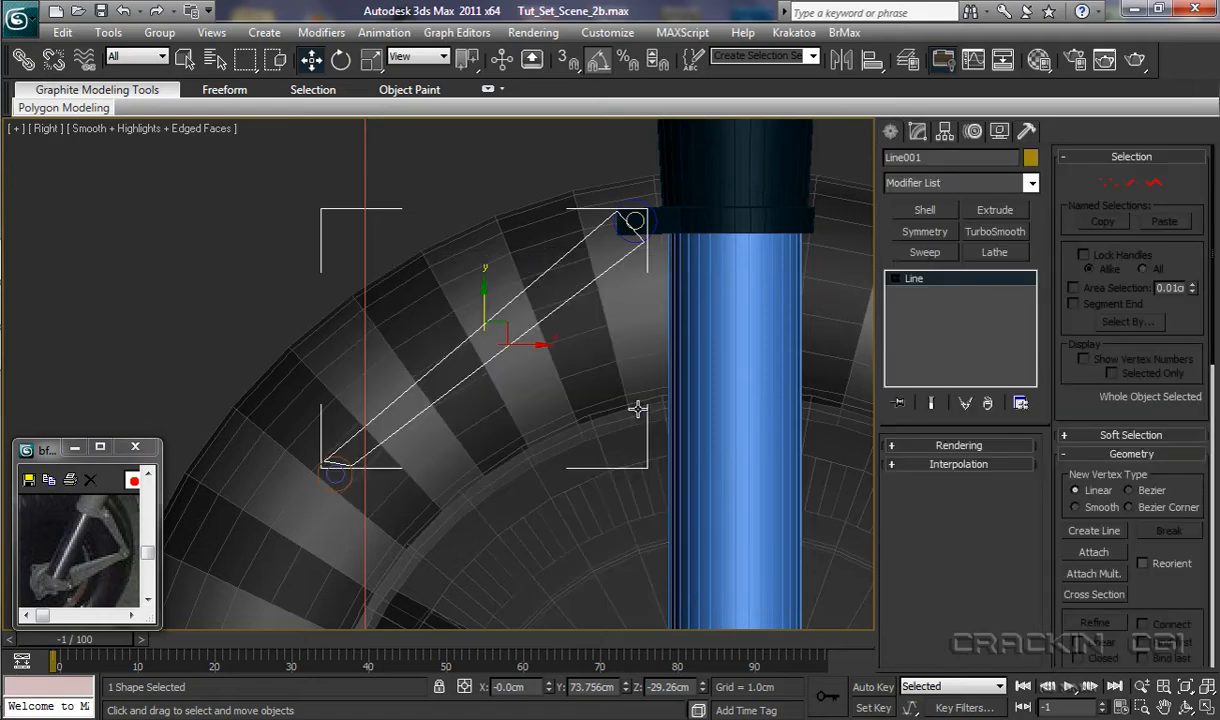
# Step: In vertex mode, nudge the arm outline's two upper vertices onto the larger circle around the upper lug
pyautogui.moveTo(636, 408); pyautogui.dragTo(571, 543, button='middle')
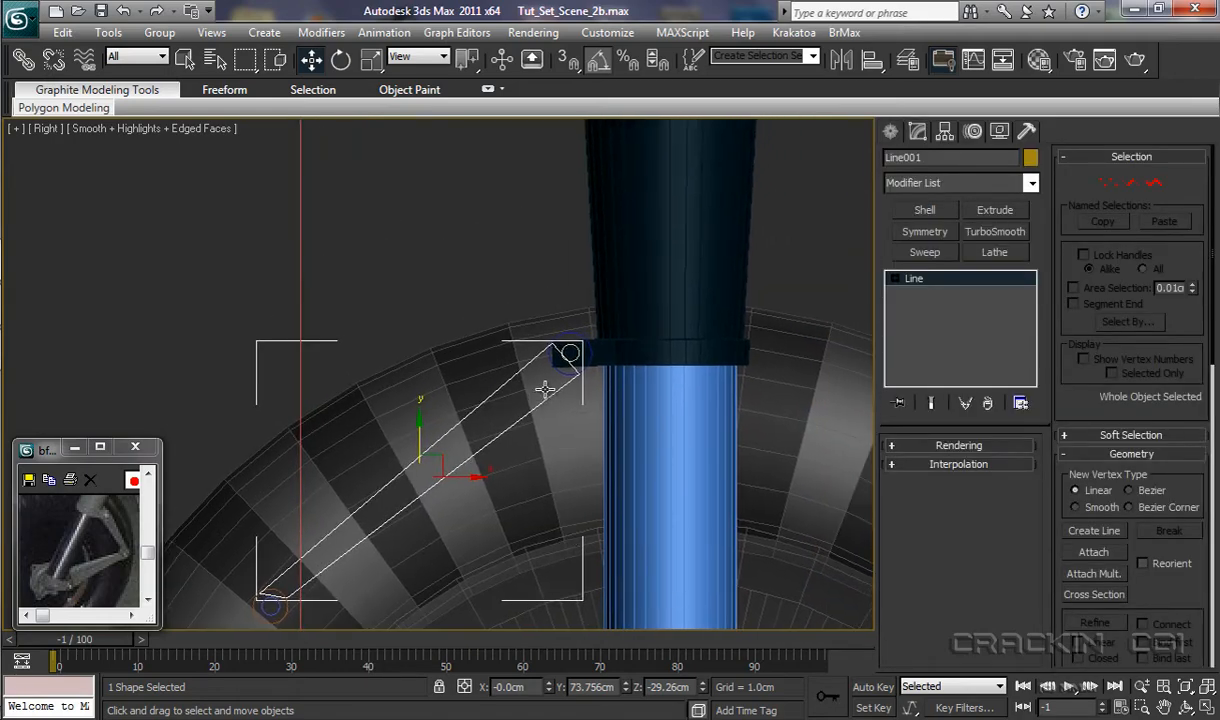
pyautogui.click(894, 278)
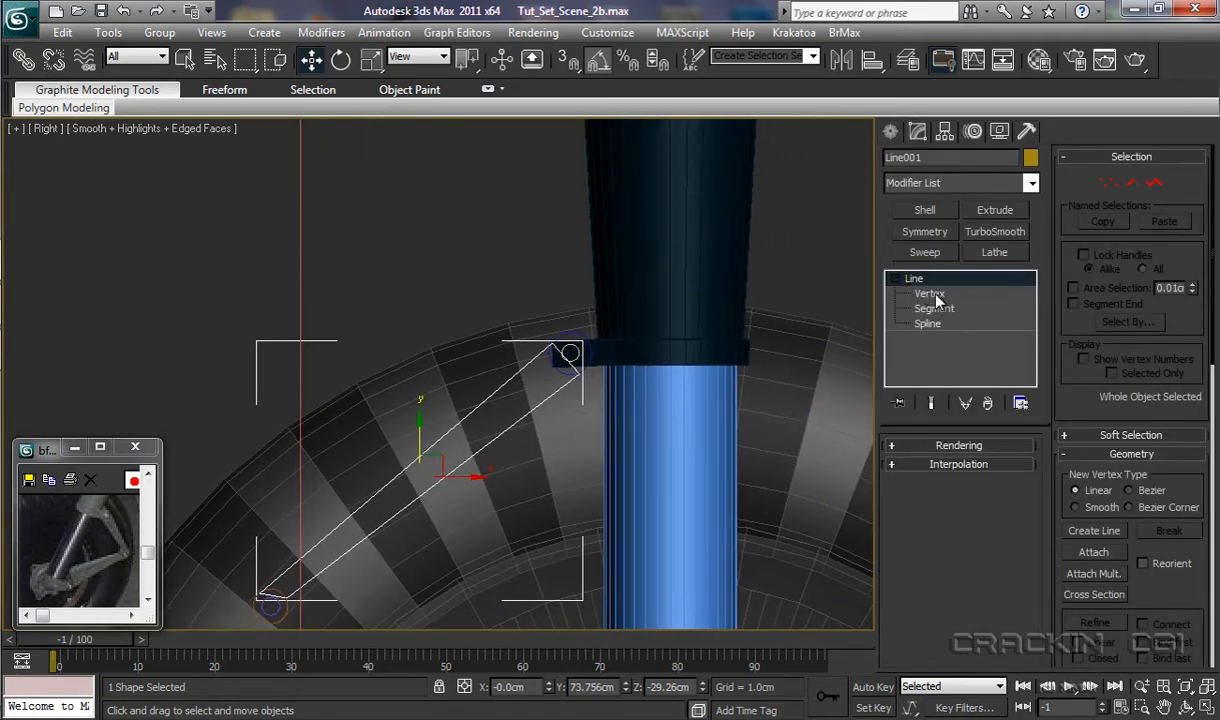
pyautogui.click(932, 294)
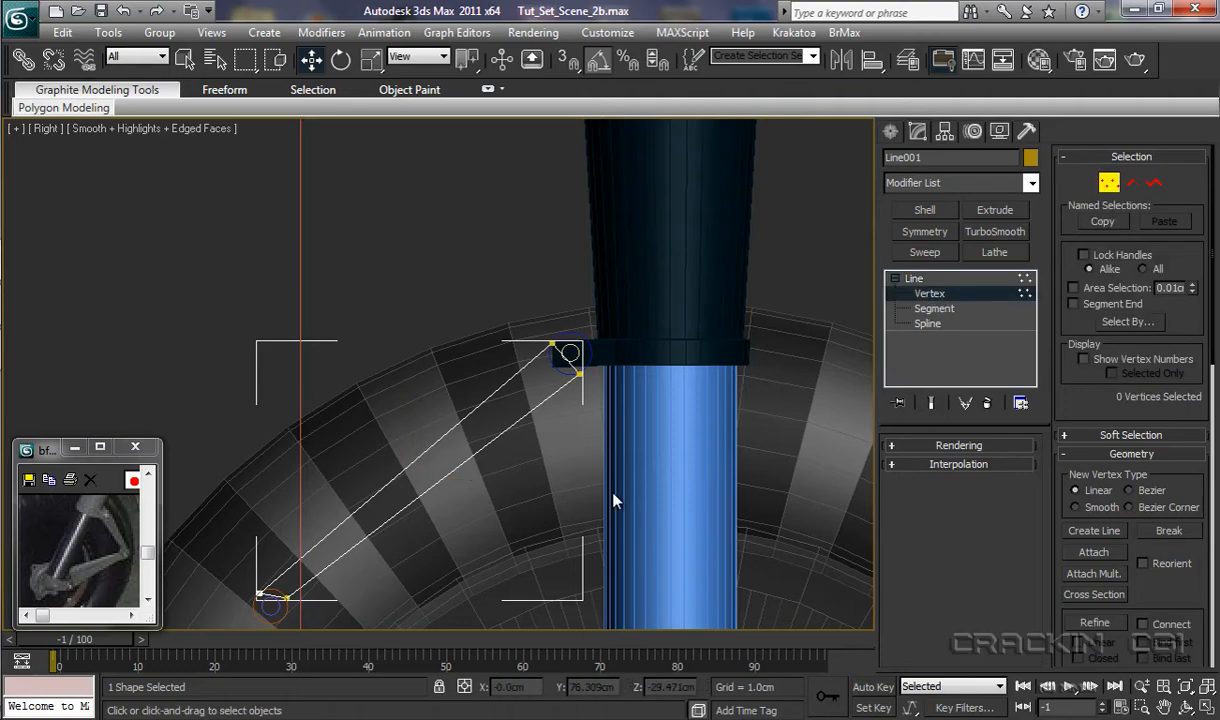
pyautogui.moveTo(606, 495); pyautogui.dragTo(569, 498, button='middle')
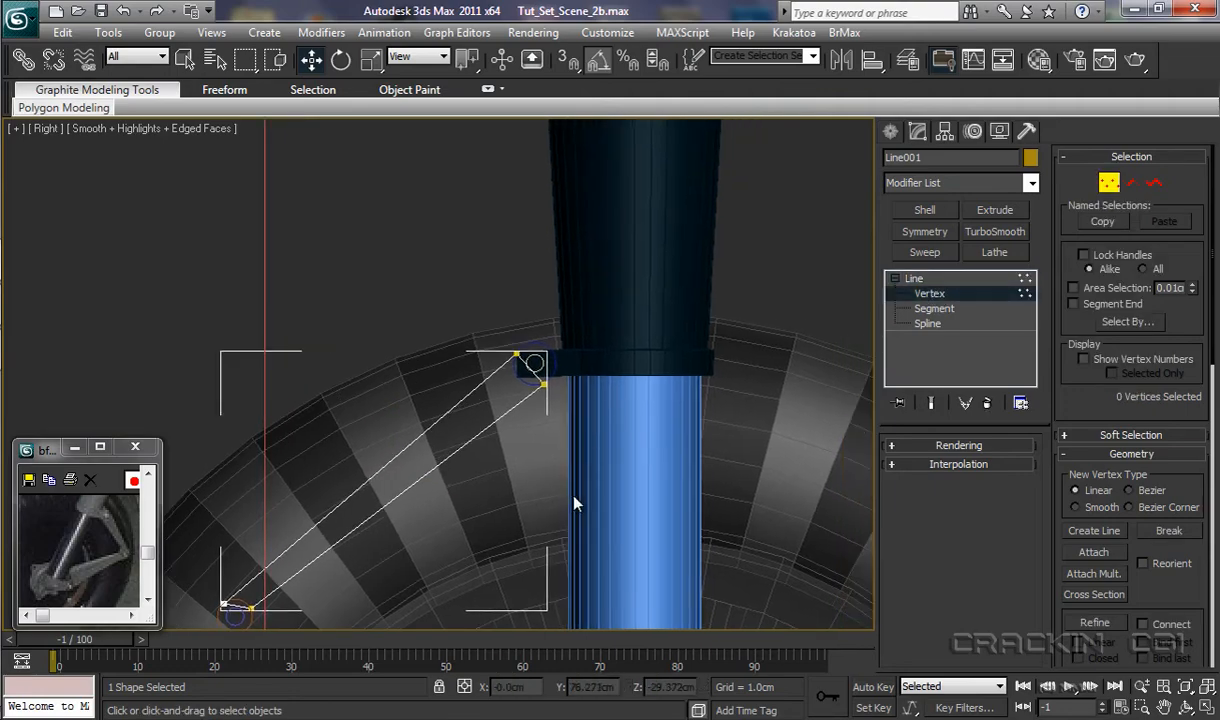
pyautogui.scroll(3, 580, 460)
pyautogui.scroll(5, 580, 456)
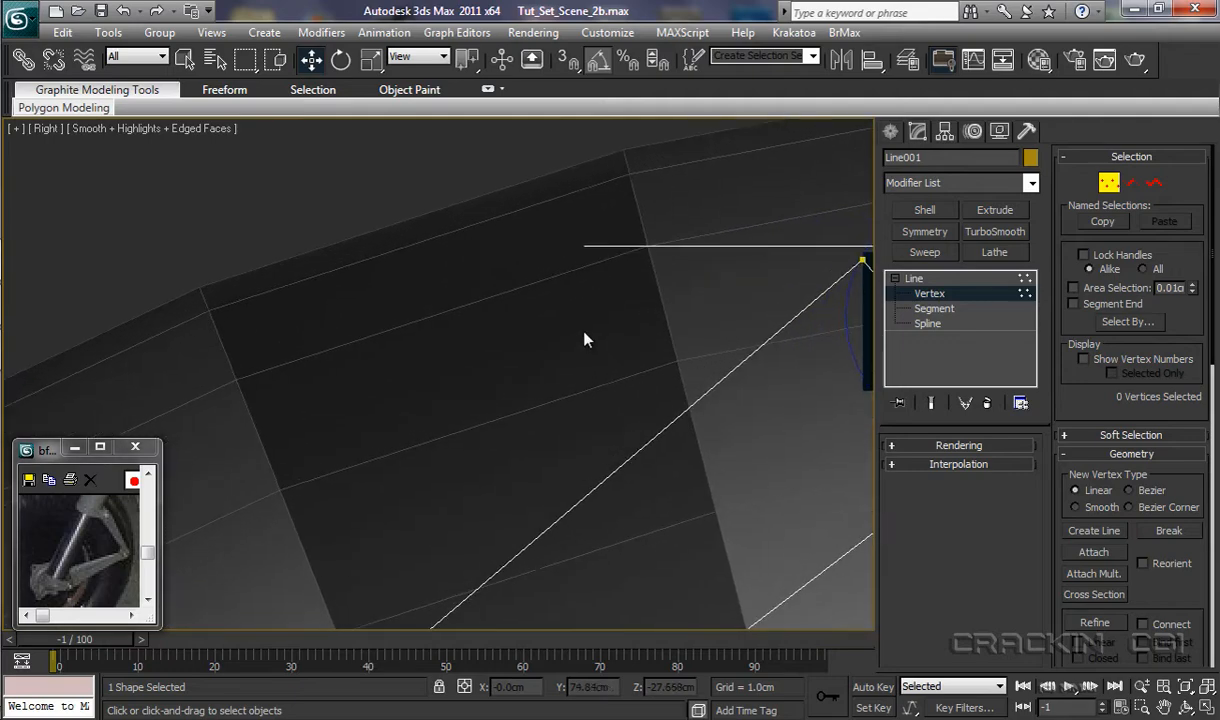
pyautogui.moveTo(591, 333); pyautogui.dragTo(634, 361, button='middle')
pyautogui.scroll(-5, 362, 389)
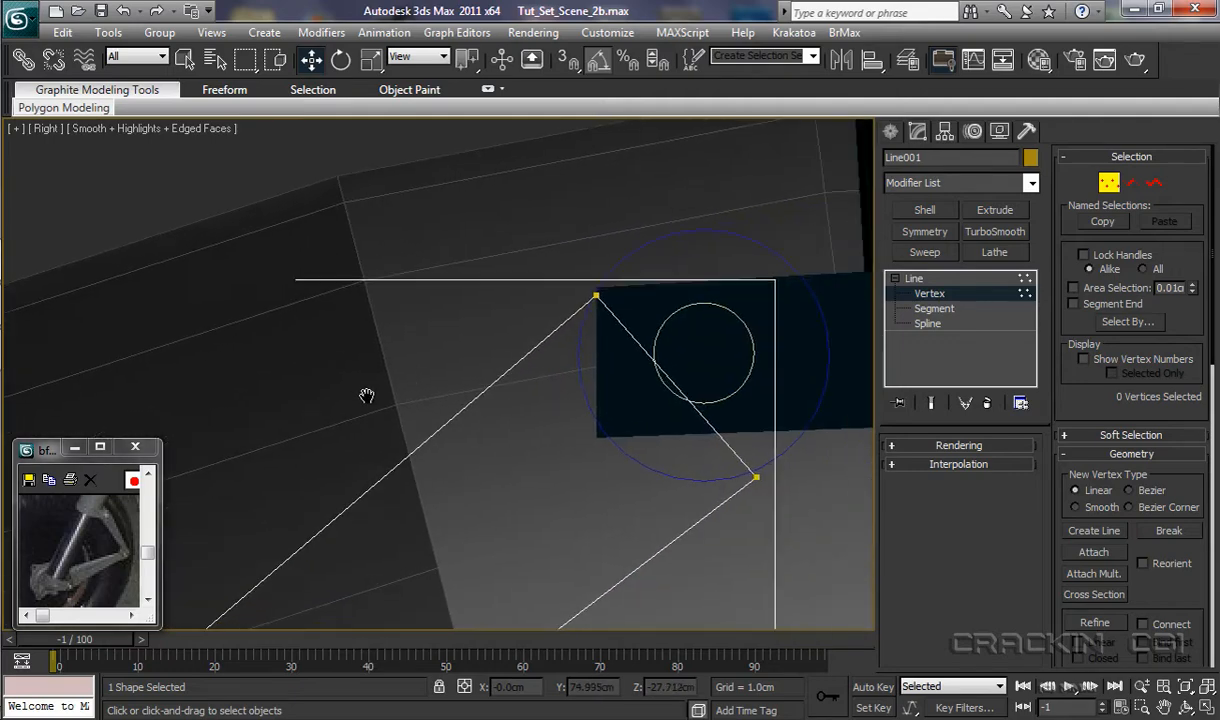
pyautogui.moveTo(357, 398); pyautogui.dragTo(332, 383, button='middle')
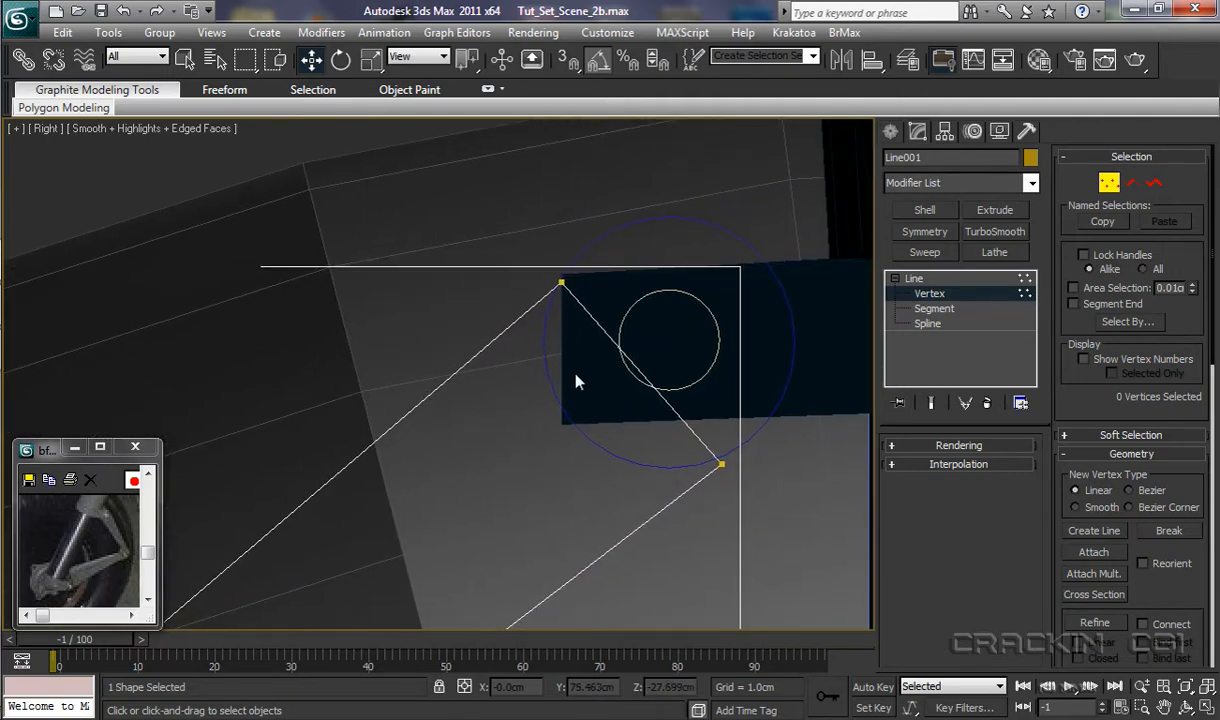
pyautogui.click(561, 283)
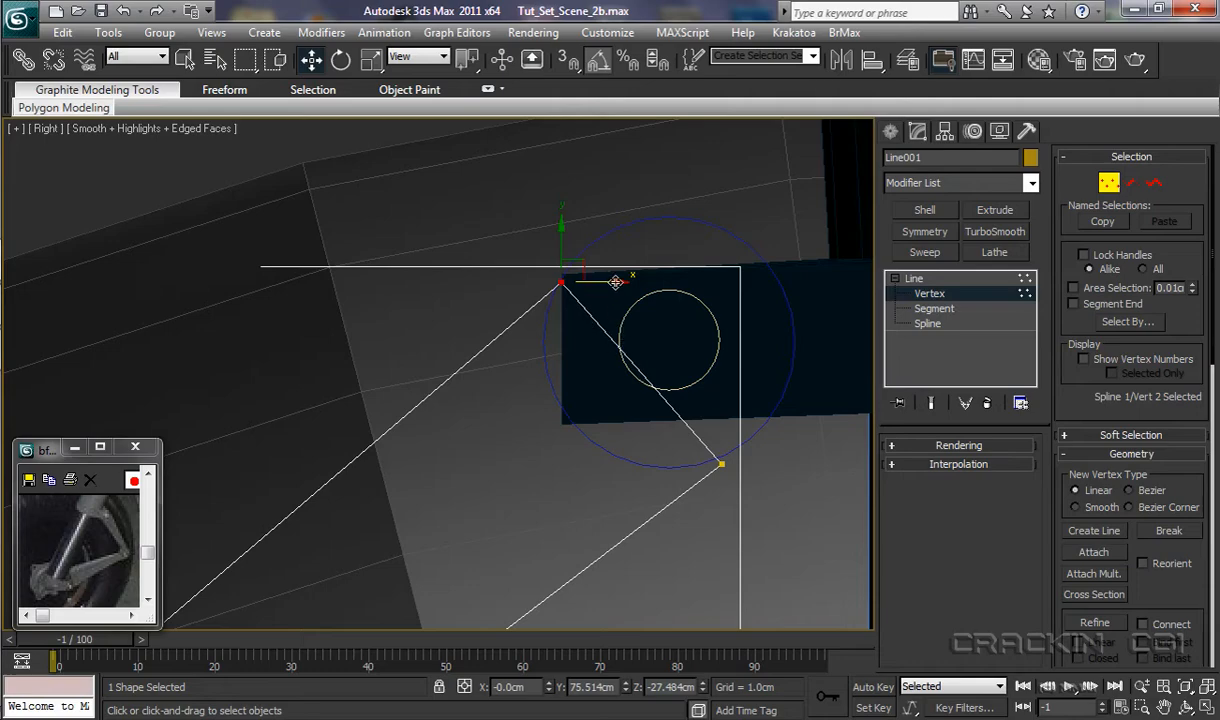
pyautogui.moveTo(615, 283); pyautogui.dragTo(614, 285)
pyautogui.click(722, 464)
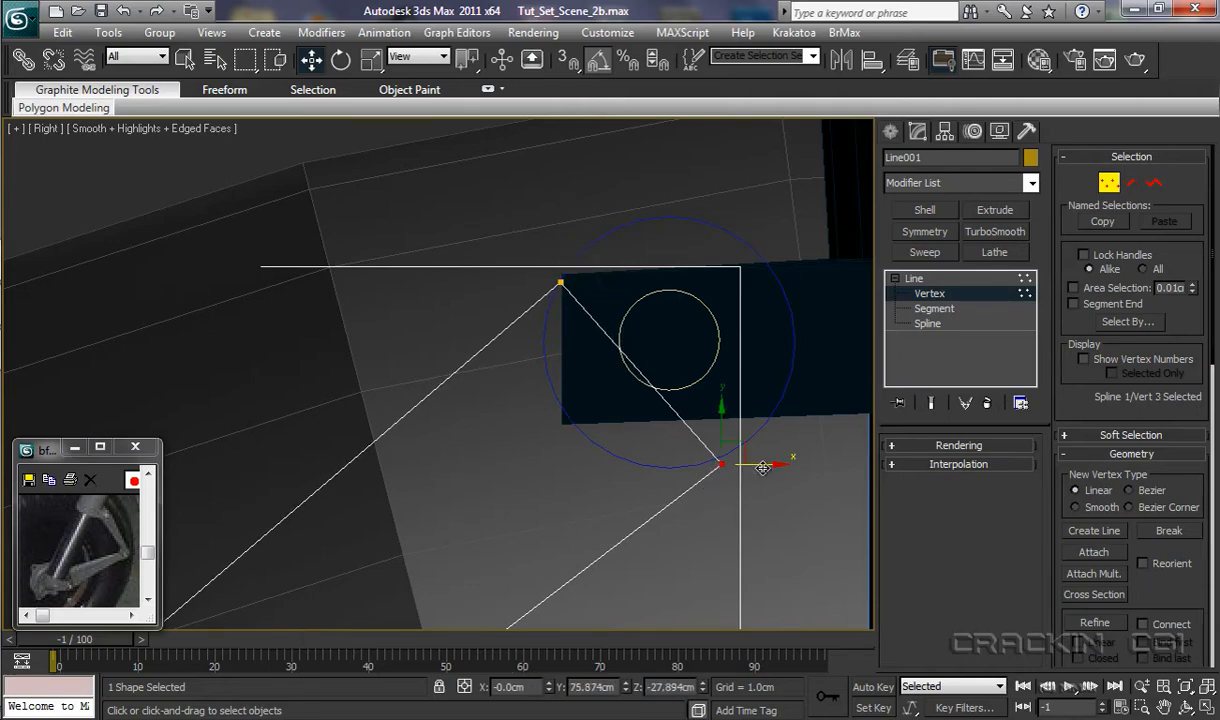
pyautogui.moveTo(722, 413); pyautogui.dragTo(724, 412)
pyautogui.moveTo(774, 459); pyautogui.dragTo(751, 463)
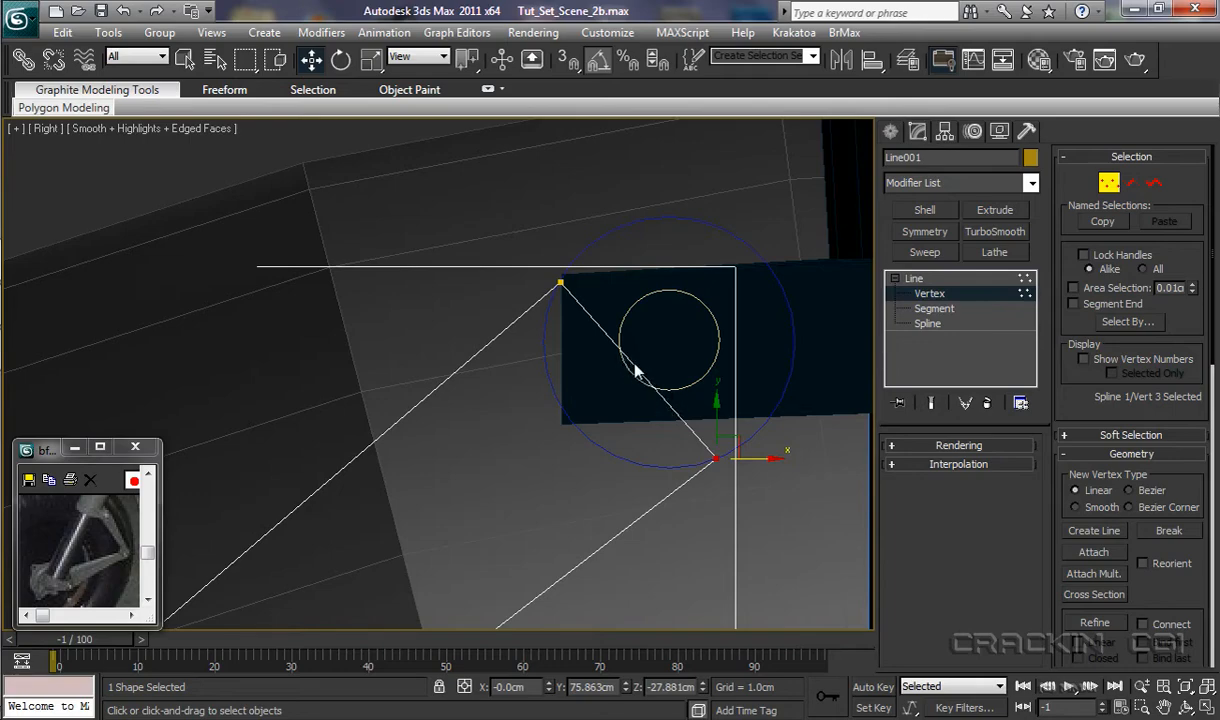
# Step: Shift the arm outline's two lower vertices horizontally onto the larger circle over the tyre
pyautogui.moveTo(515, 559); pyautogui.dragTo(667, 344, button='middle')
pyautogui.scroll(-3, 553, 432)
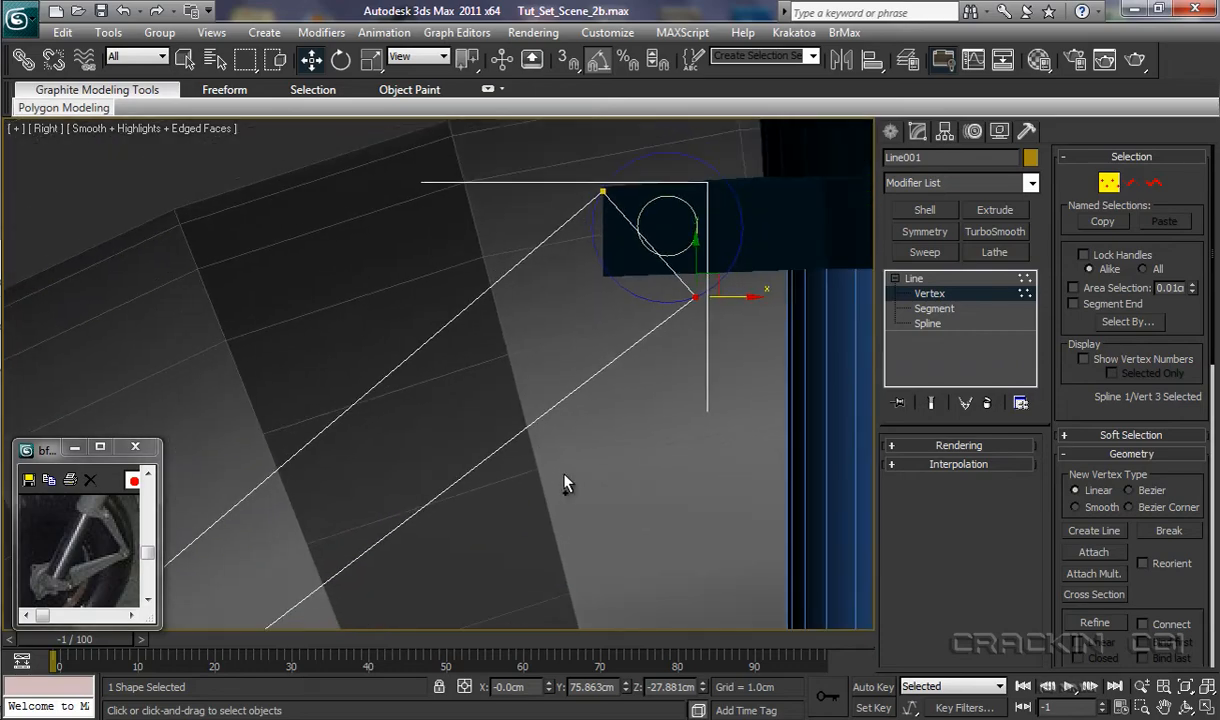
pyautogui.moveTo(488, 526); pyautogui.dragTo(690, 354, button='middle')
pyautogui.moveTo(482, 490)
pyautogui.mouseDown(button='middle')
pyautogui.moveTo(697, 316)
pyautogui.moveTo(708, 291)
pyautogui.mouseUp(button='middle')
pyautogui.moveTo(521, 464); pyautogui.dragTo(699, 347, button='middle')
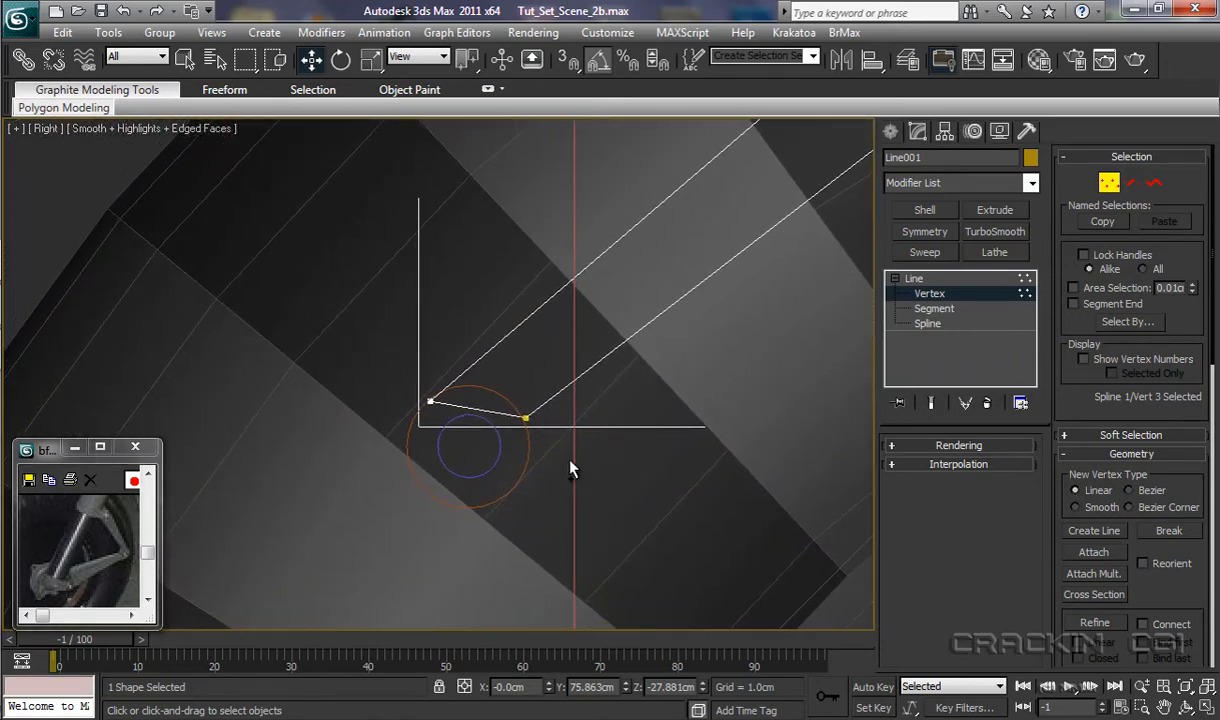
pyautogui.scroll(6, 571, 455)
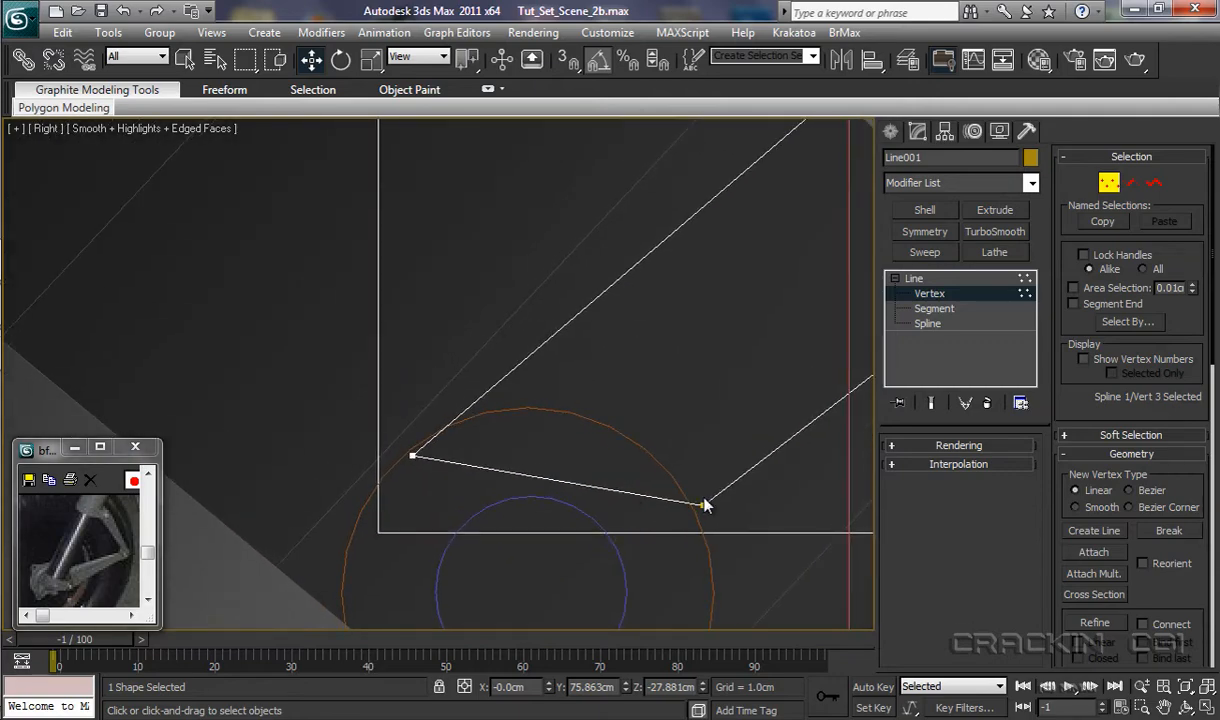
pyautogui.click(702, 503)
pyautogui.moveTo(758, 507); pyautogui.dragTo(749, 512)
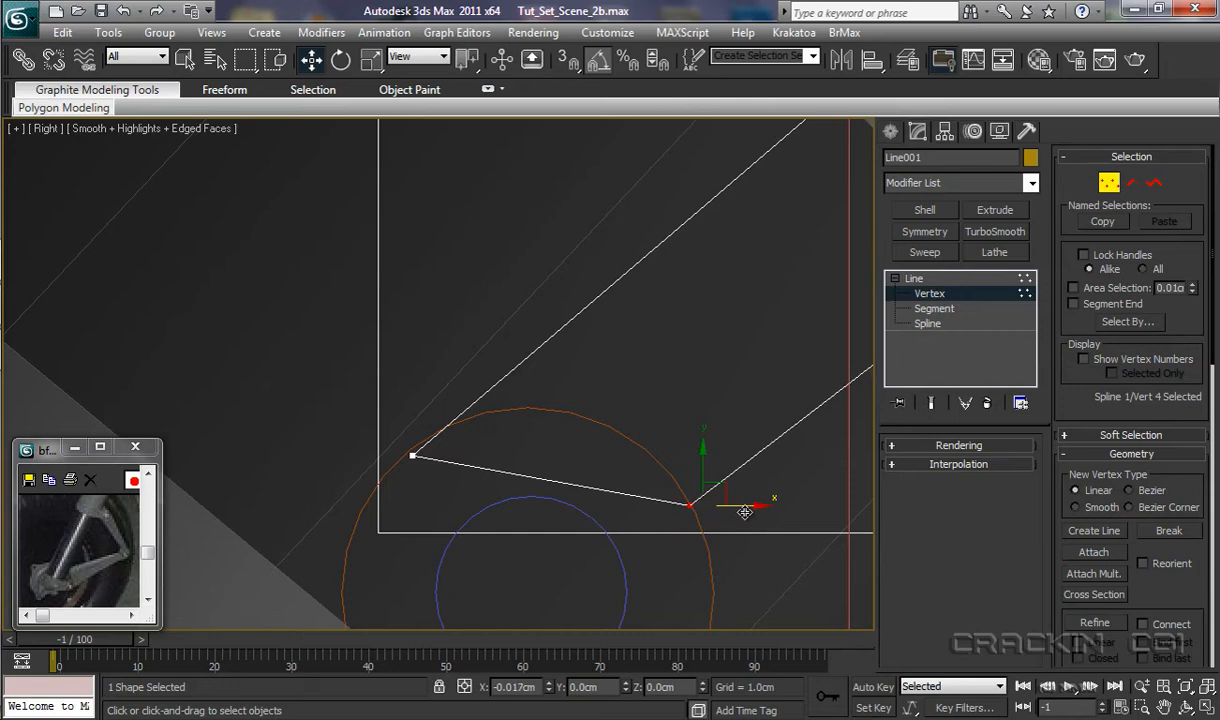
pyautogui.click(413, 457)
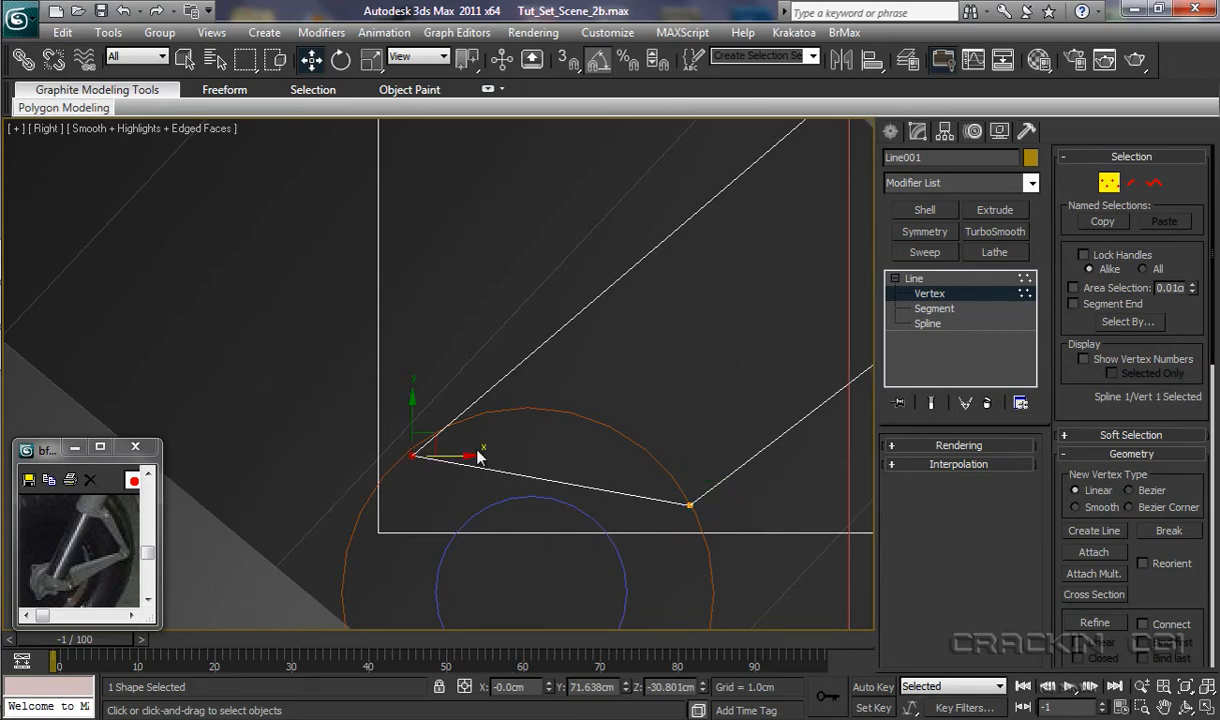
pyautogui.moveTo(472, 455); pyautogui.dragTo(458, 457)
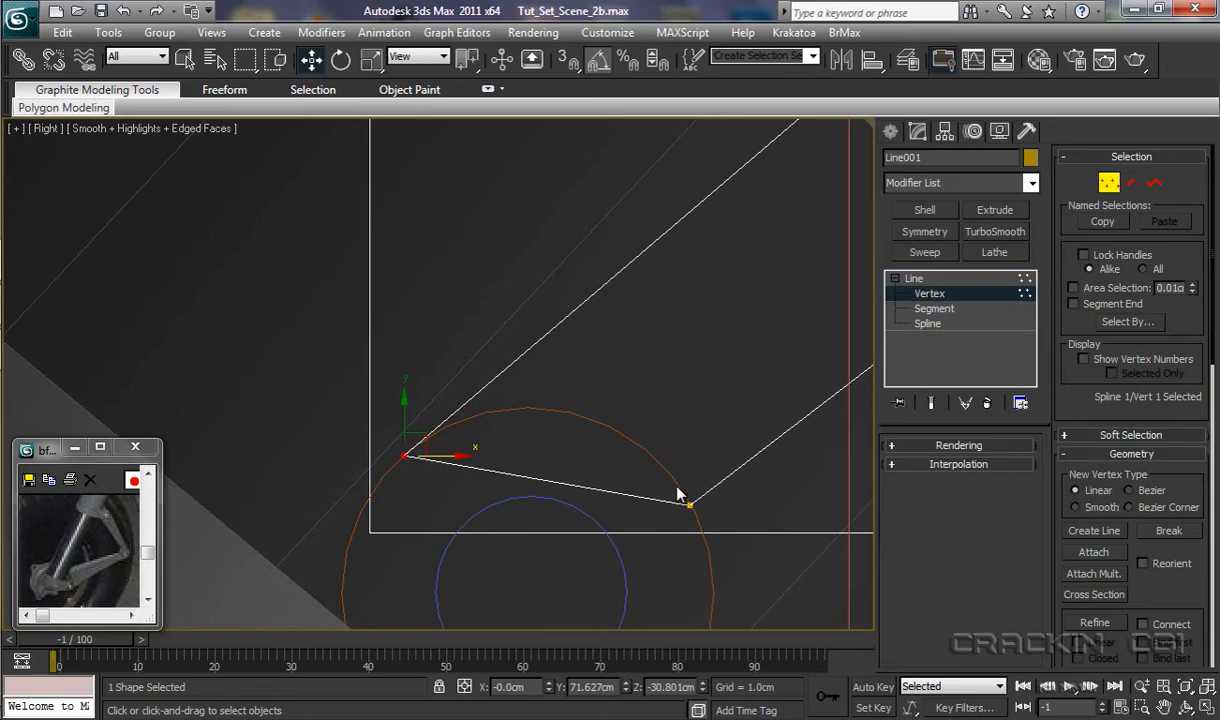
# Step: Attach the four circles, Circle002 through Circle005, to the arm outline in a single multiple-attach operation
pyautogui.scroll(-3, 620, 540)
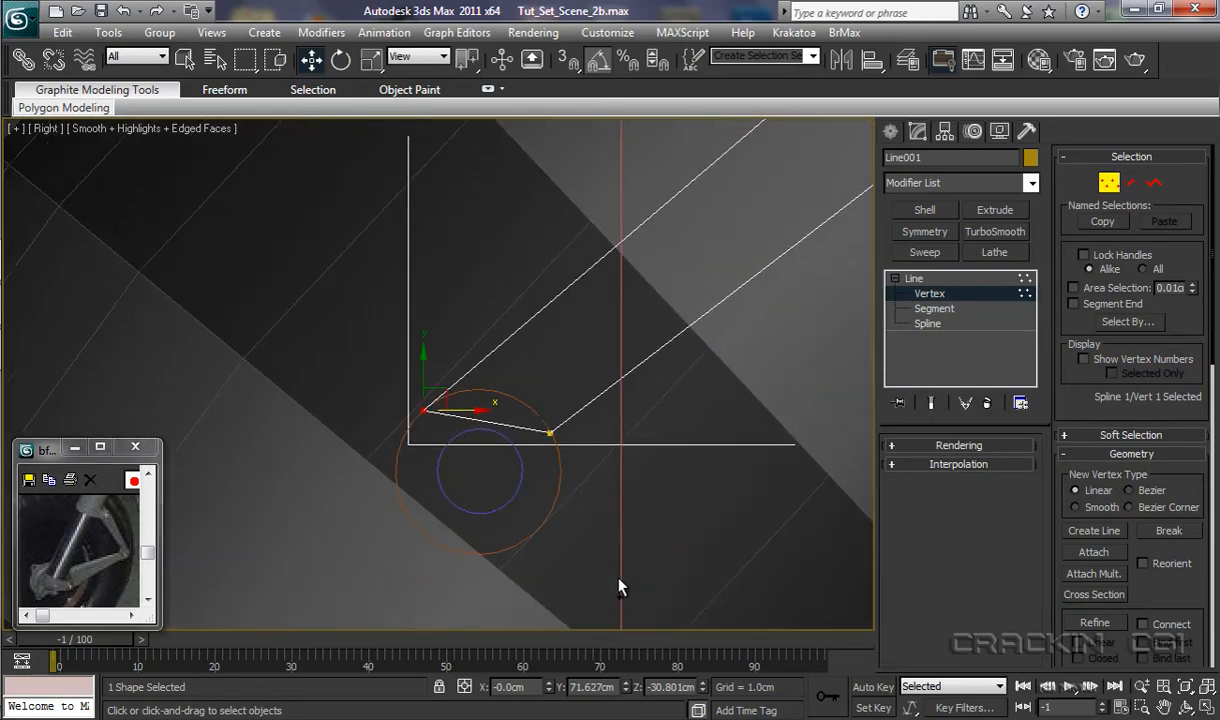
pyautogui.scroll(-4, 620, 600)
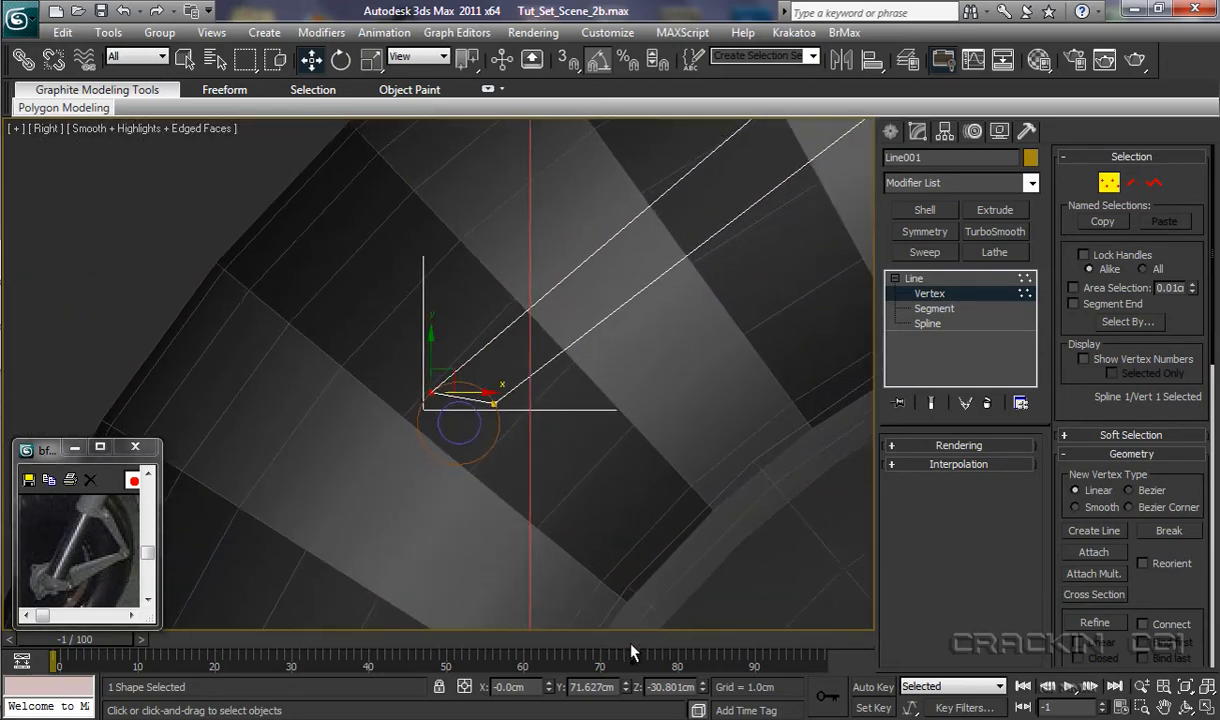
pyautogui.moveTo(686, 425); pyautogui.dragTo(532, 576, button='middle')
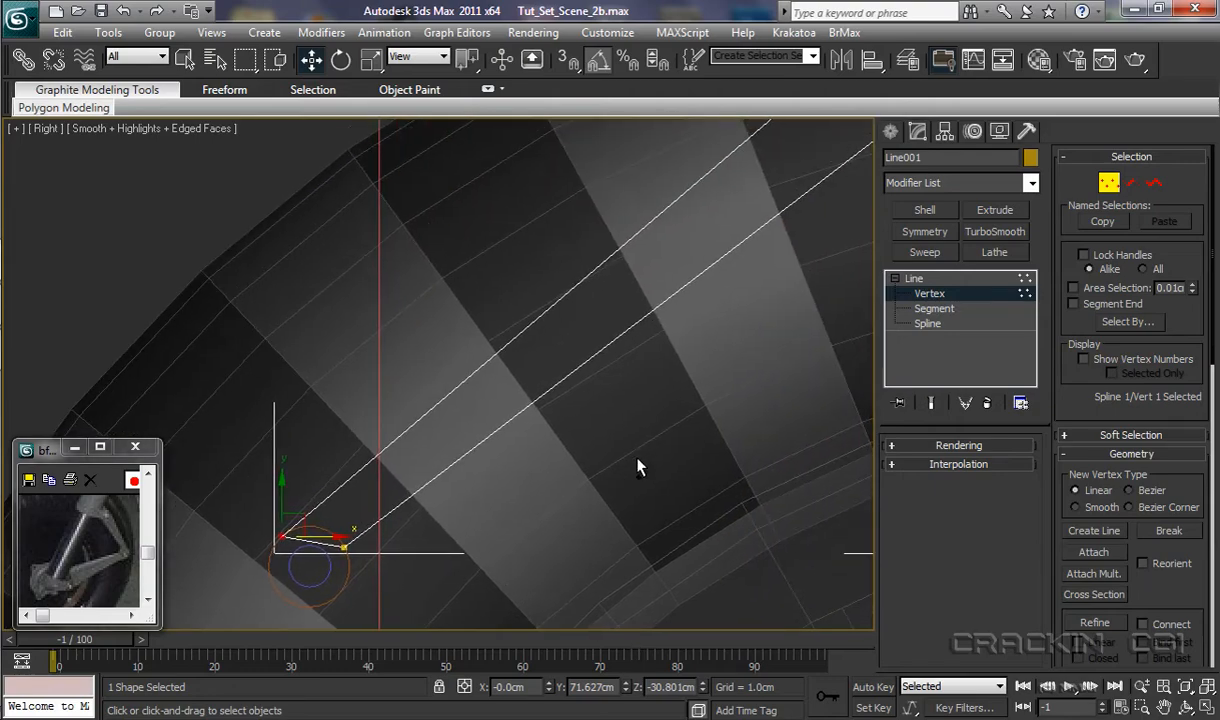
pyautogui.scroll(-2, 642, 505)
pyautogui.moveTo(676, 429); pyautogui.dragTo(637, 486, button='middle')
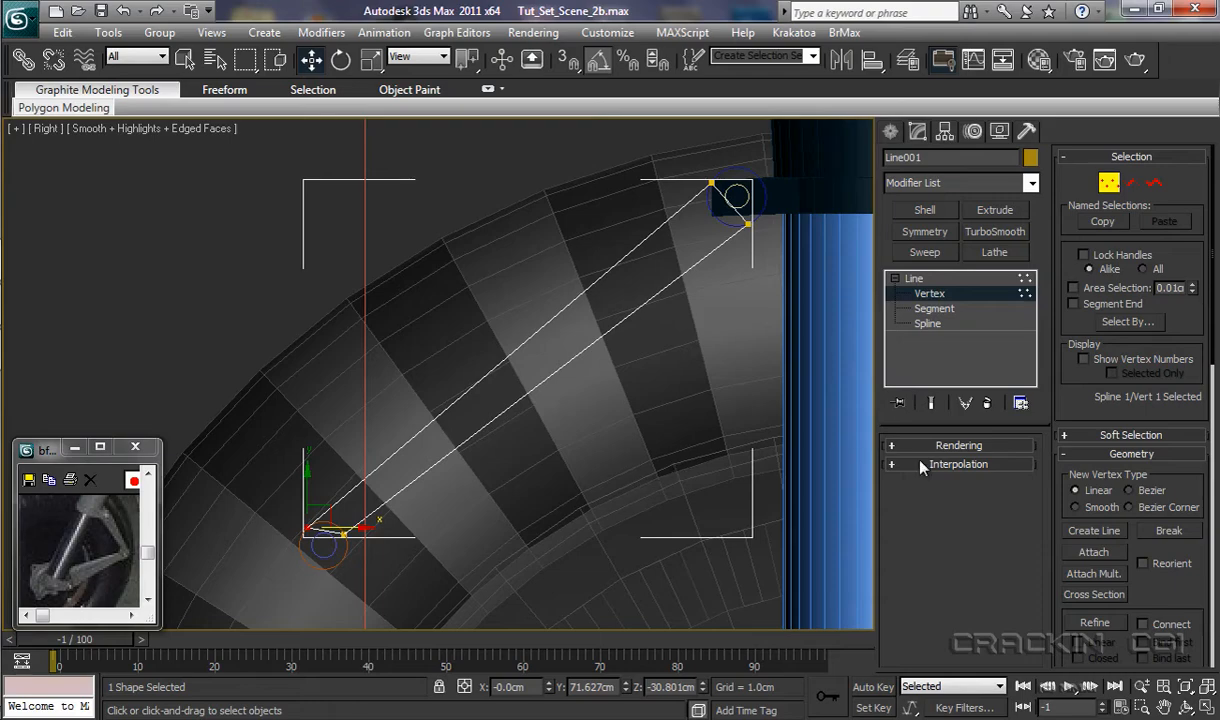
pyautogui.click(1105, 573)
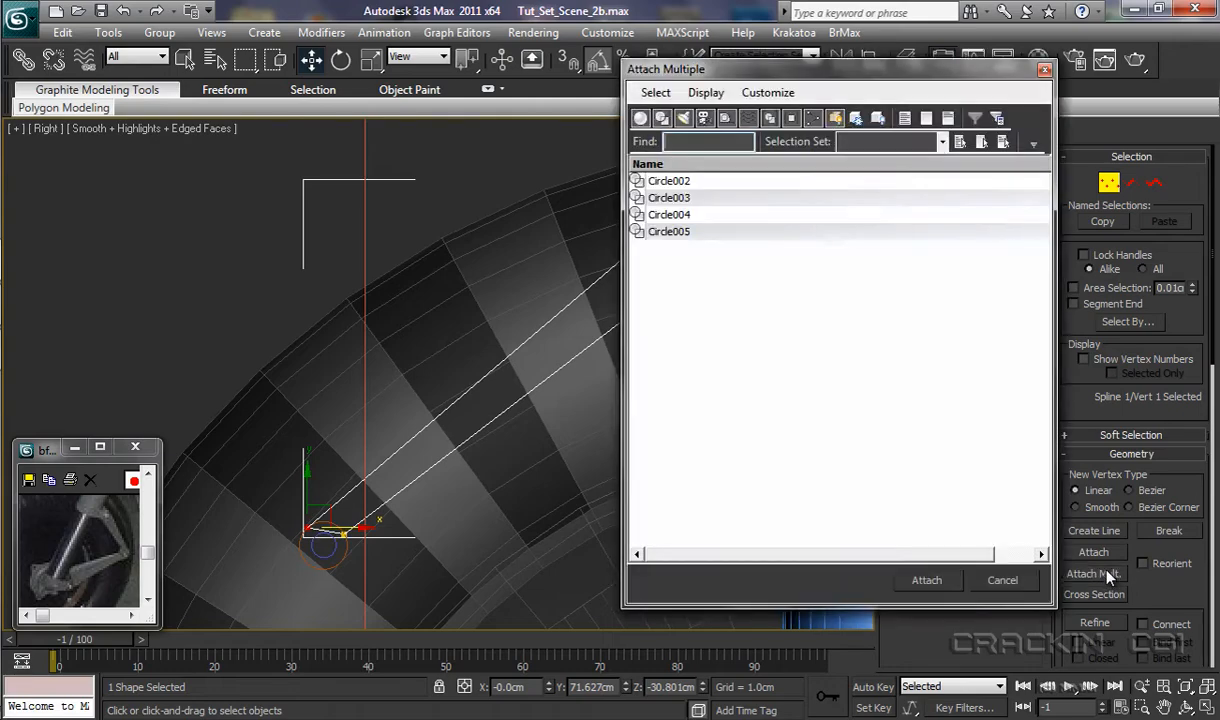
pyautogui.click(682, 183)
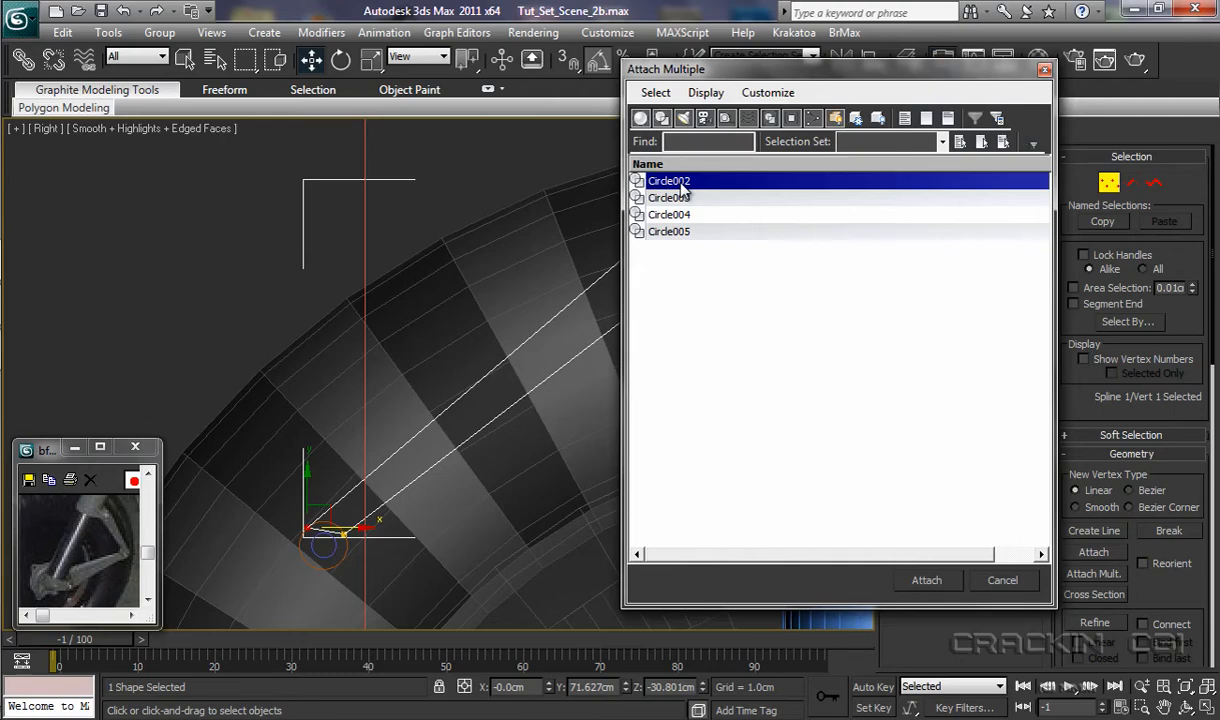
pyautogui.keyDown('shift'); pyautogui.click(675, 233); pyautogui.keyUp('shift')
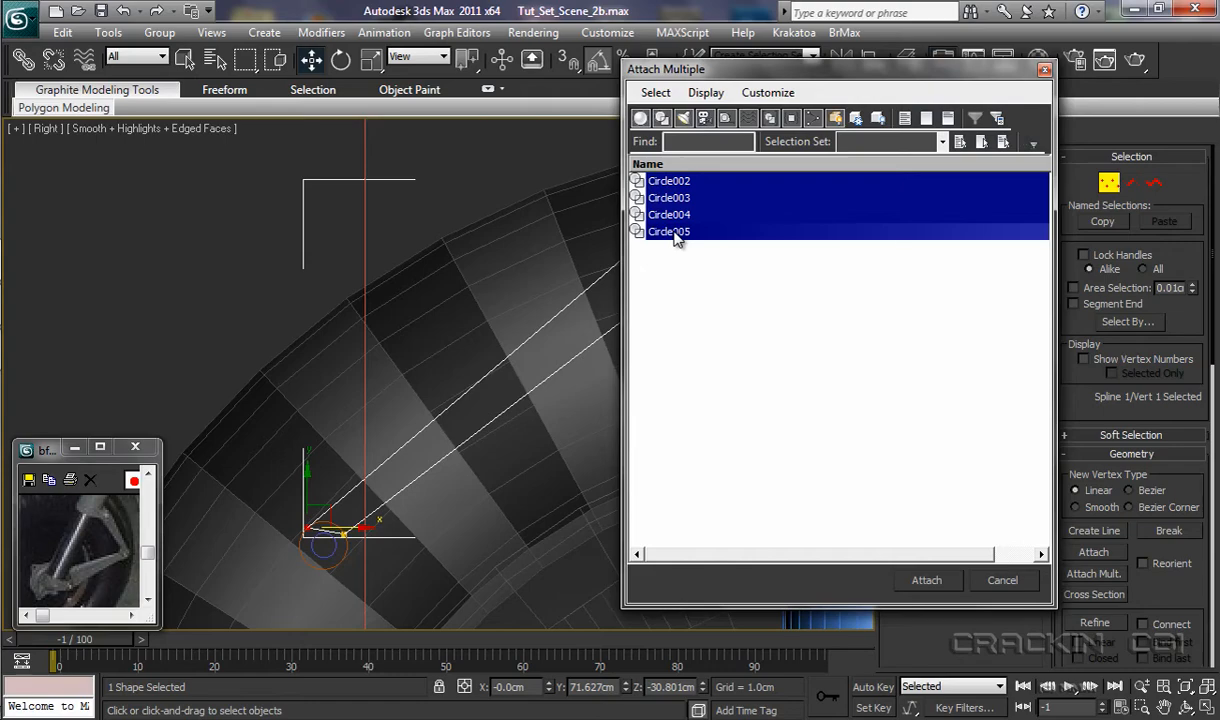
pyautogui.click(945, 586)
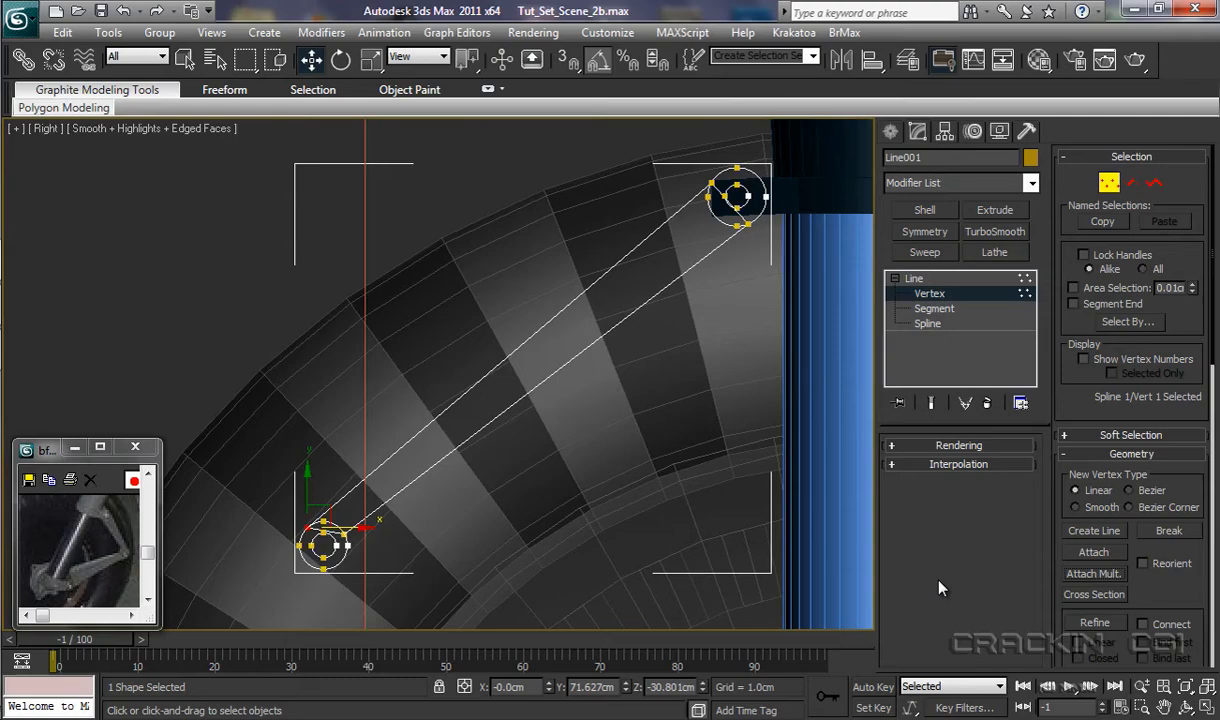
# Step: Extrude the combined arm spline by 0.27 cm, checking its thickness in the perspective view
pyautogui.click(995, 210)
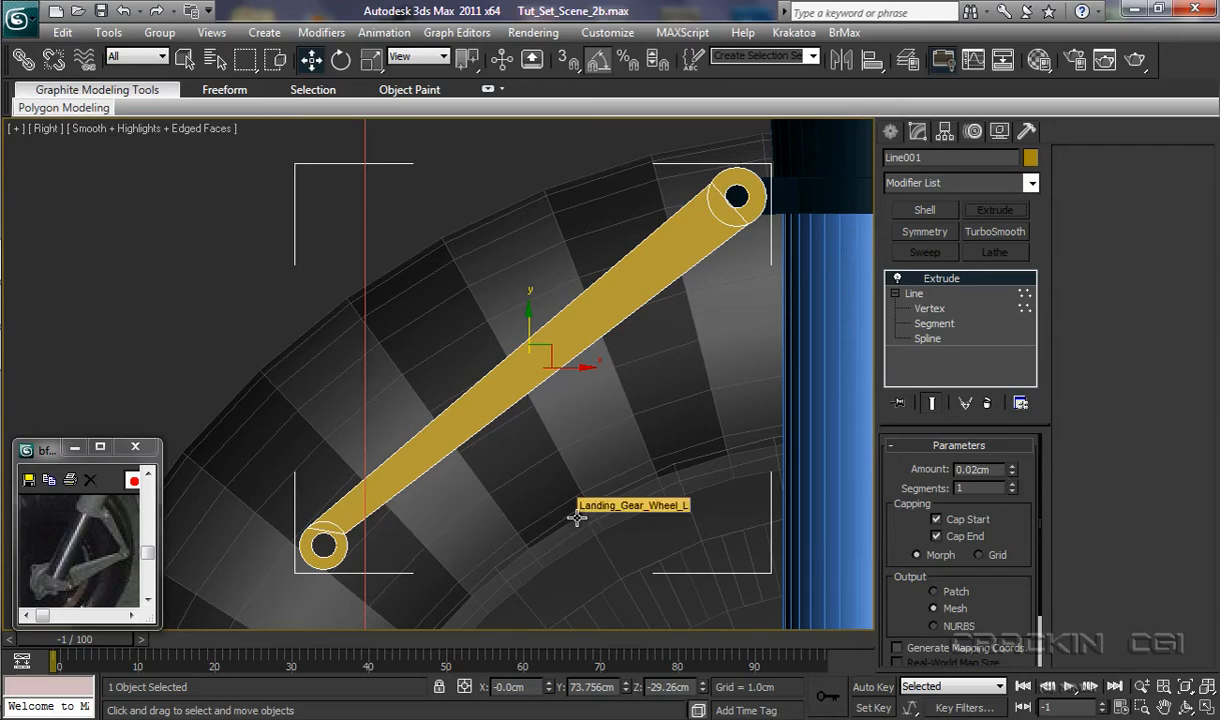
pyautogui.press('p')
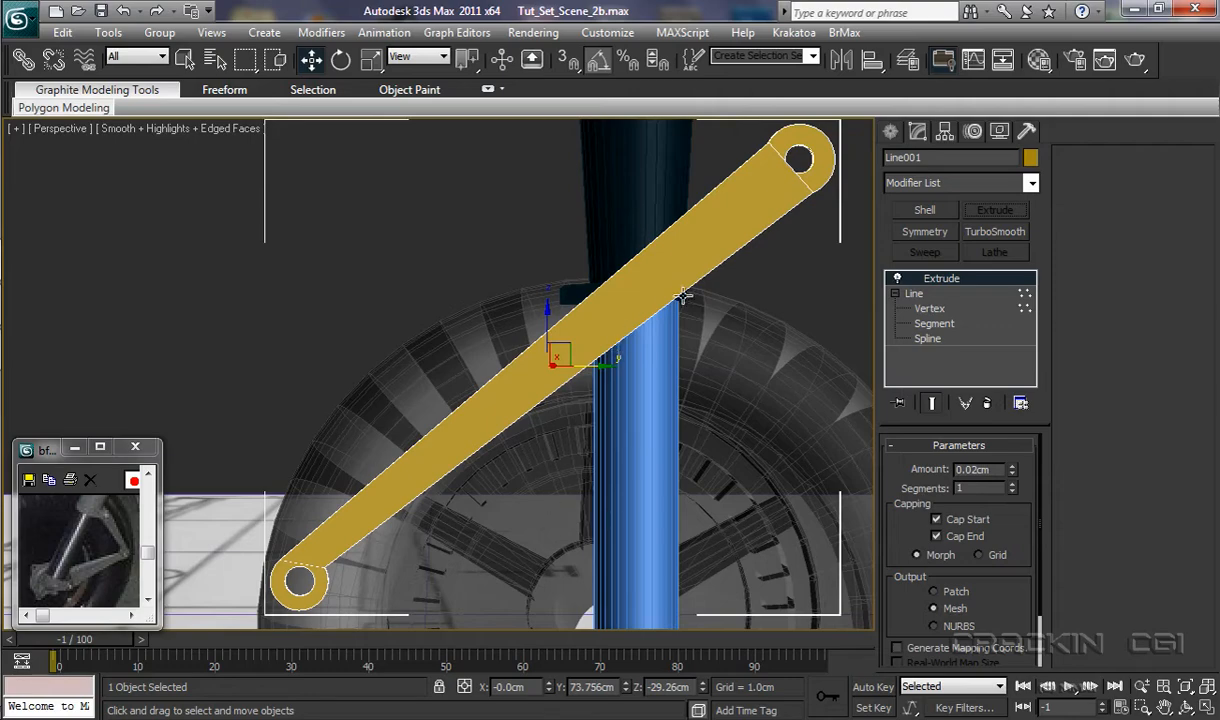
pyautogui.keyDown('alt'); pyautogui.moveTo(640, 410); pyautogui.dragTo(789, 474, button='middle'); pyautogui.keyUp('alt')
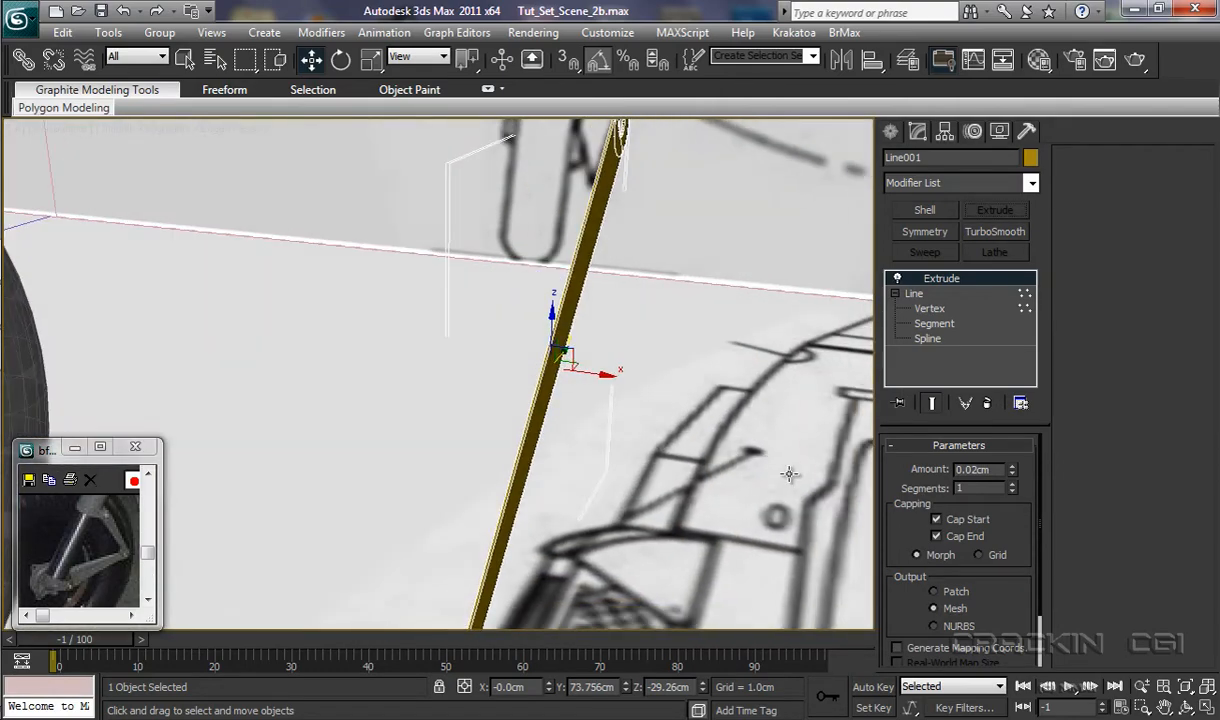
pyautogui.moveTo(1013, 474)
pyautogui.mouseDown()
pyautogui.moveTo(1014, 430)
pyautogui.moveTo(1019, 467)
pyautogui.mouseUp()
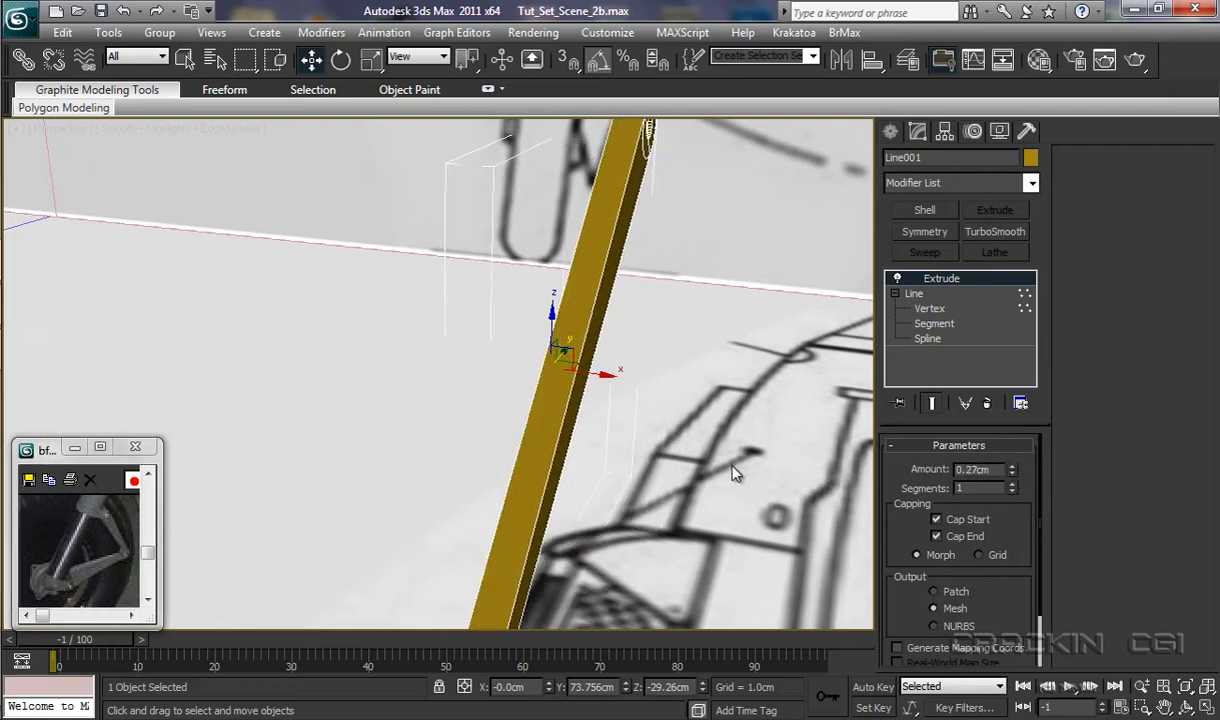
# Step: Move the extruded arm along X from the scene centre to the strut's collar lug, at about X -14.077 cm
pyautogui.moveTo(729, 472); pyautogui.dragTo(728, 597, button='middle')
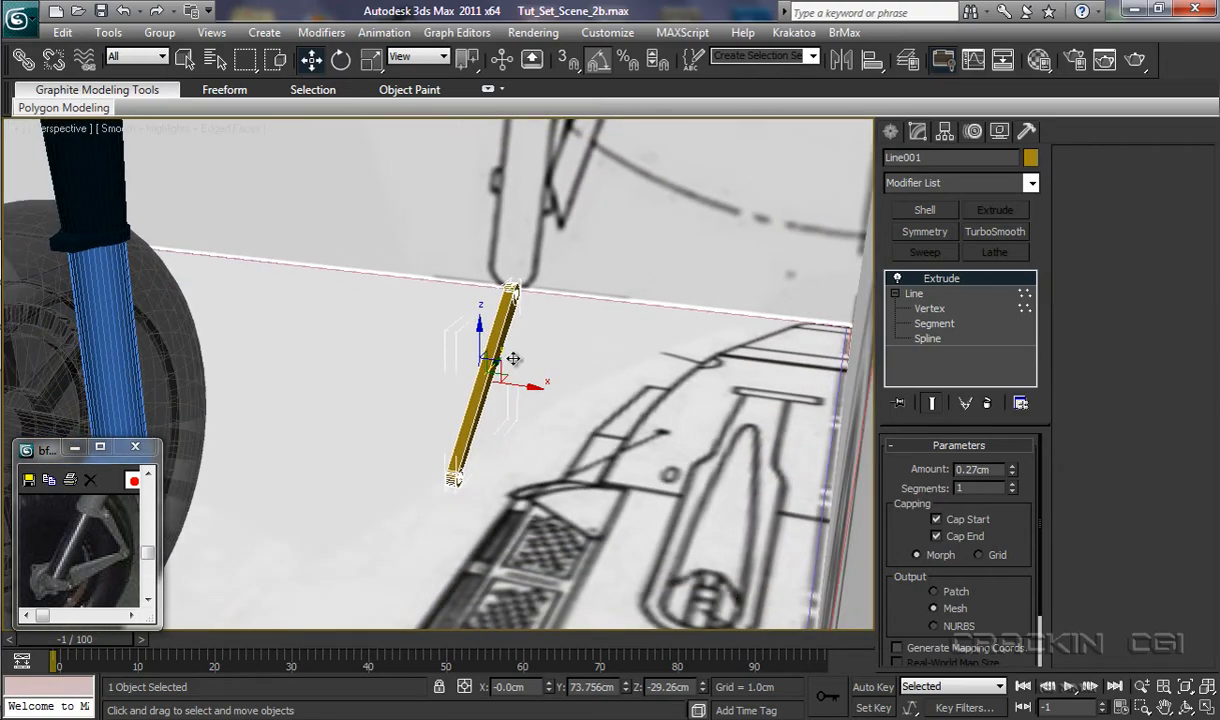
pyautogui.moveTo(492, 365); pyautogui.dragTo(78, 333)
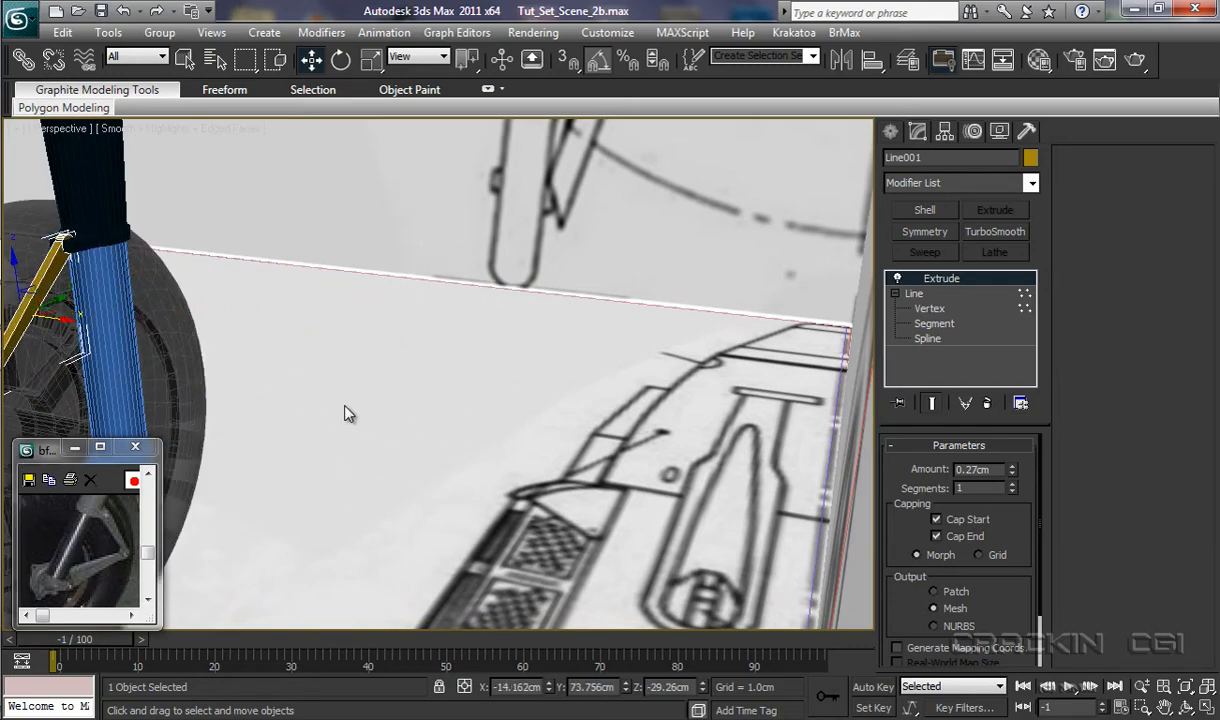
pyautogui.keyDown('alt'); pyautogui.moveTo(345, 410); pyautogui.dragTo(594, 240, button='middle'); pyautogui.keyUp('alt')
pyautogui.moveTo(494, 313)
pyautogui.mouseDown(button='middle')
pyautogui.moveTo(681, 425)
pyautogui.moveTo(850, 601)
pyautogui.mouseUp(button='middle')
pyautogui.moveTo(553, 387); pyautogui.dragTo(739, 589, button='middle')
pyautogui.scroll(-2, 654, 436)
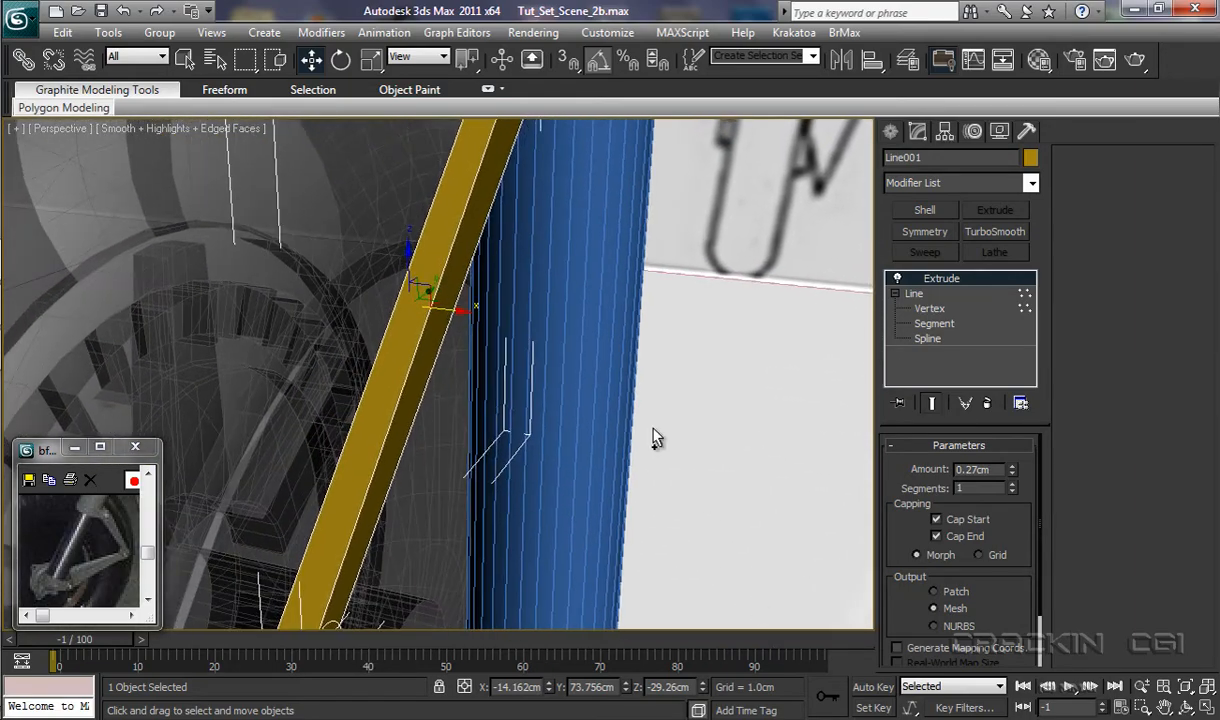
pyautogui.scroll(-4, 651, 412)
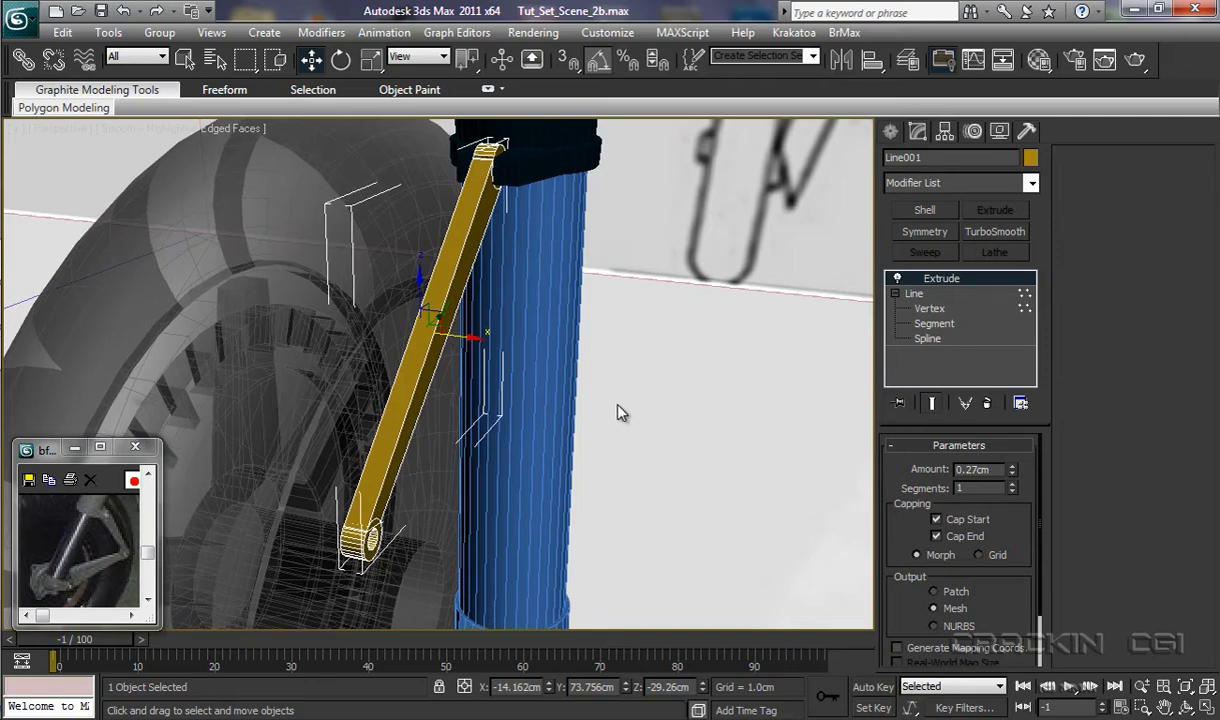
pyautogui.moveTo(477, 337); pyautogui.dragTo(471, 338)
pyautogui.moveTo(538, 371)
pyautogui.keyDown('alt'); pyautogui.mouseDown(button='middle')
pyautogui.moveTo(560, 385)
pyautogui.moveTo(545, 372)
pyautogui.mouseUp(button='middle'); pyautogui.keyUp('alt')
pyautogui.moveTo(479, 335); pyautogui.dragTo(489, 338)
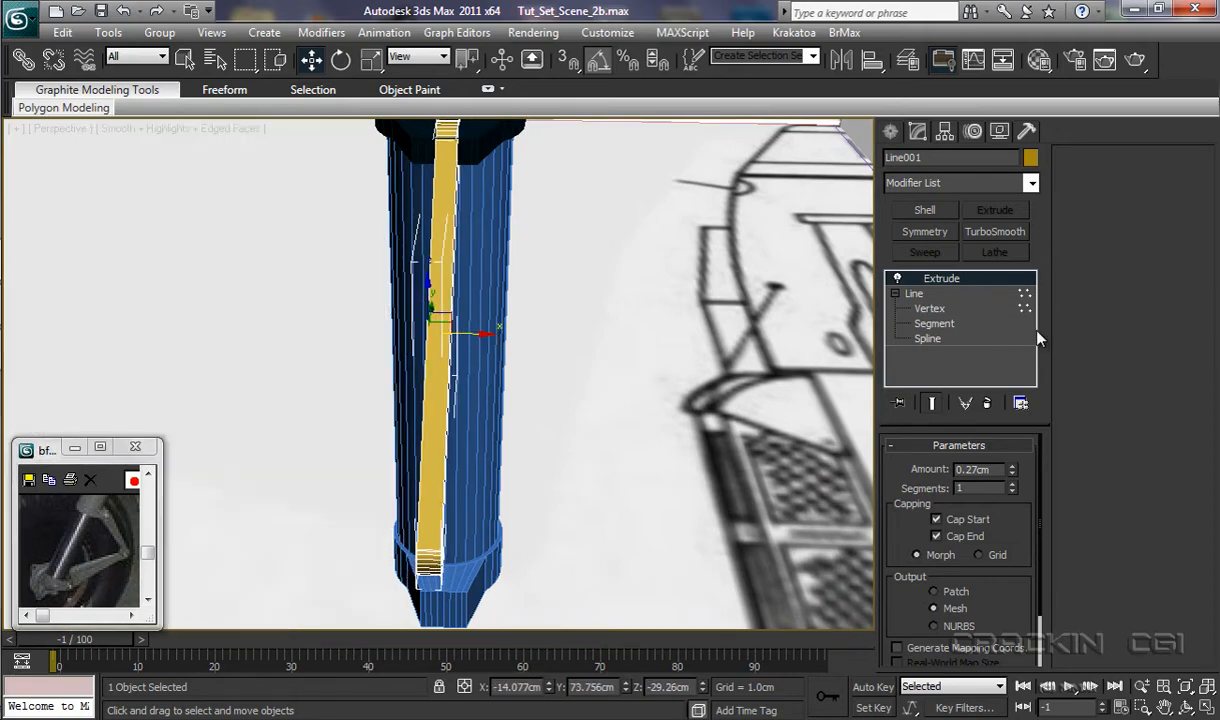
# Step: Increase the arm's extrusion amount to 0.47 cm and recentre it on the strut at about X -14.21 cm
pyautogui.click(1013, 466)
pyautogui.click(1013, 466)
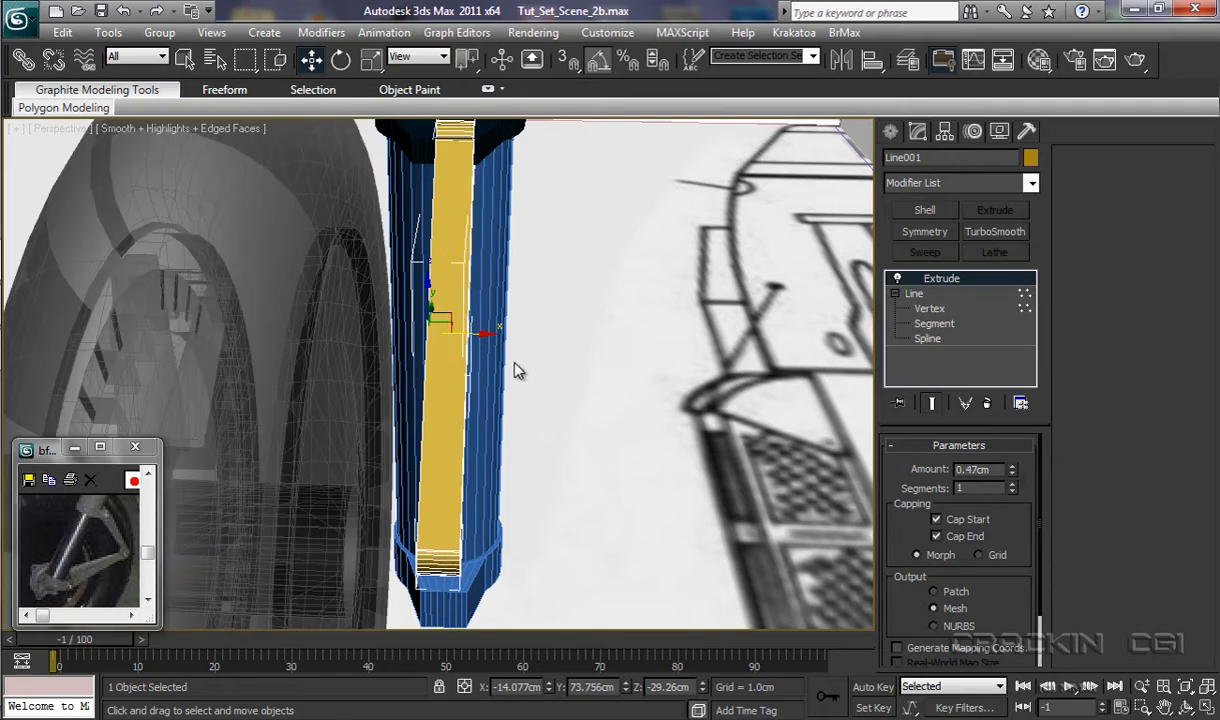
pyautogui.moveTo(484, 334); pyautogui.dragTo(476, 335)
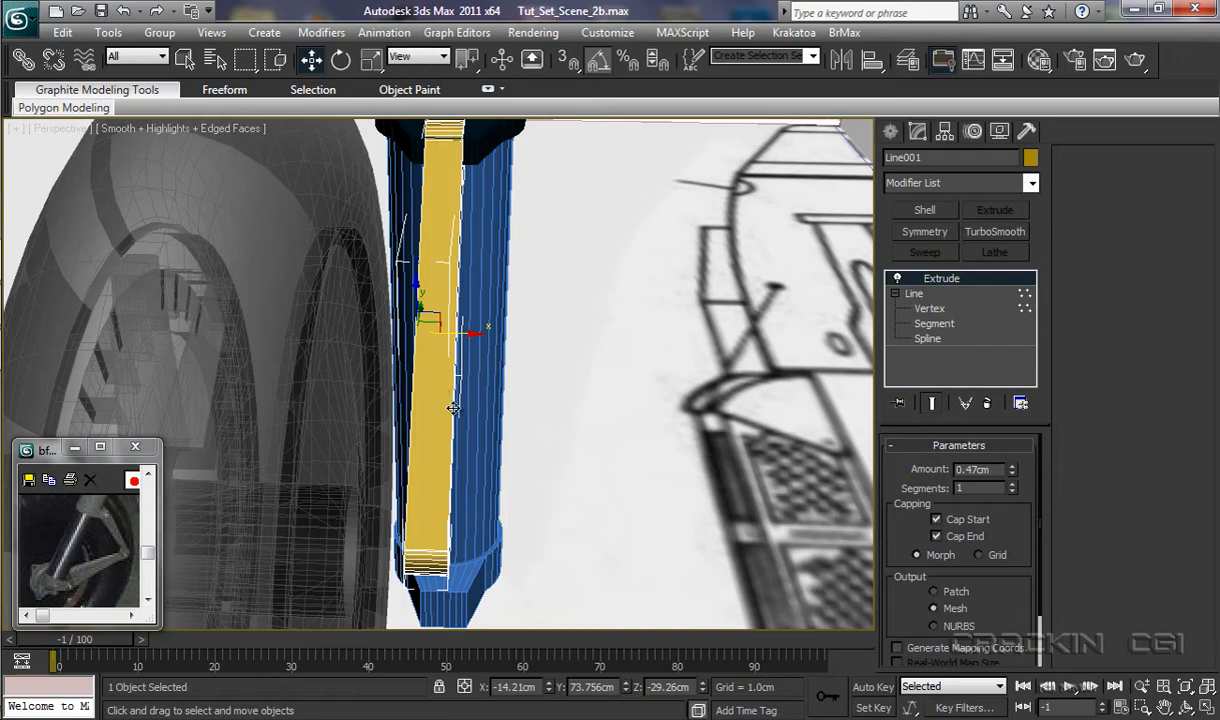
# Step: Convert the extruded scissor-link arm to an Editable Poly
pyautogui.keyDown('alt'); pyautogui.moveTo(542, 477); pyautogui.dragTo(372, 395, button='middle'); pyautogui.keyUp('alt')
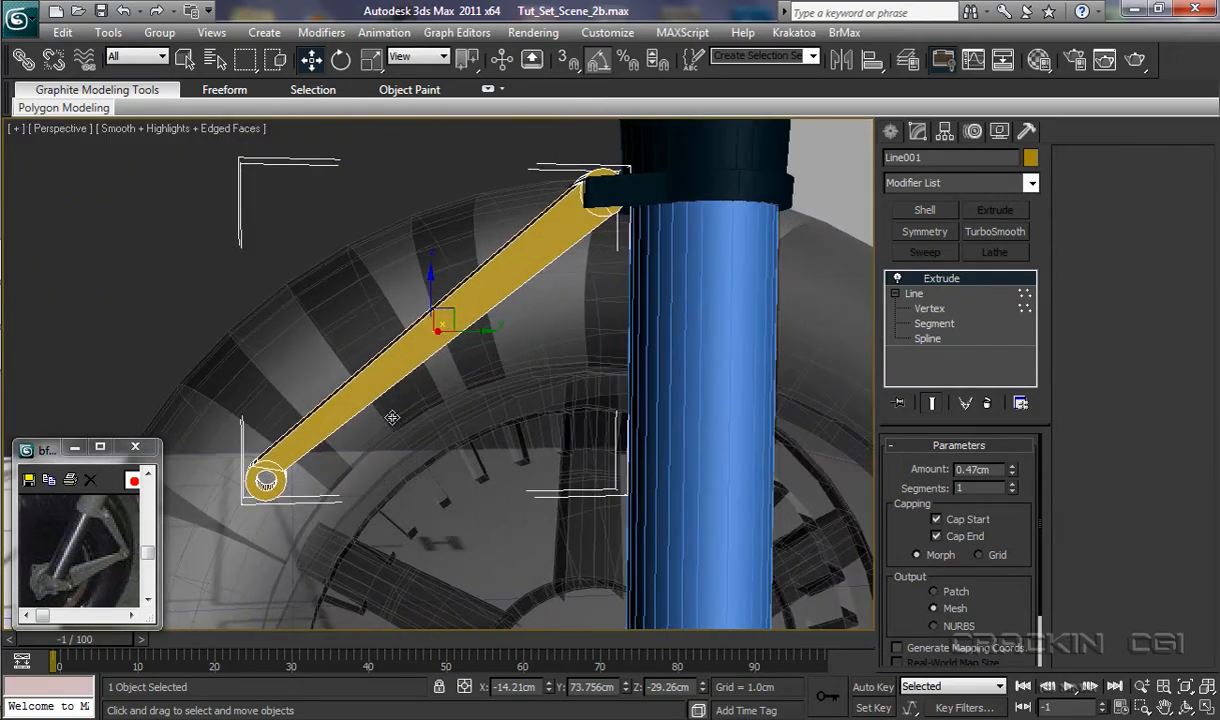
pyautogui.rightClick(376, 369)
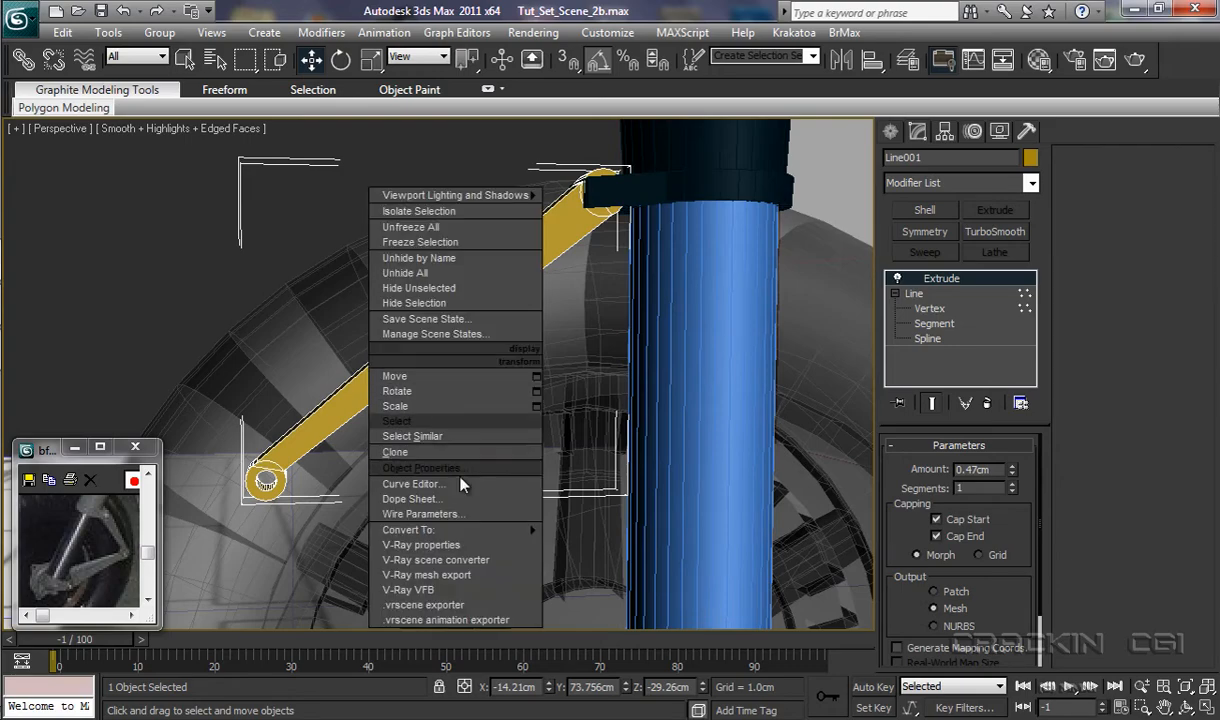
pyautogui.moveTo(461, 531)
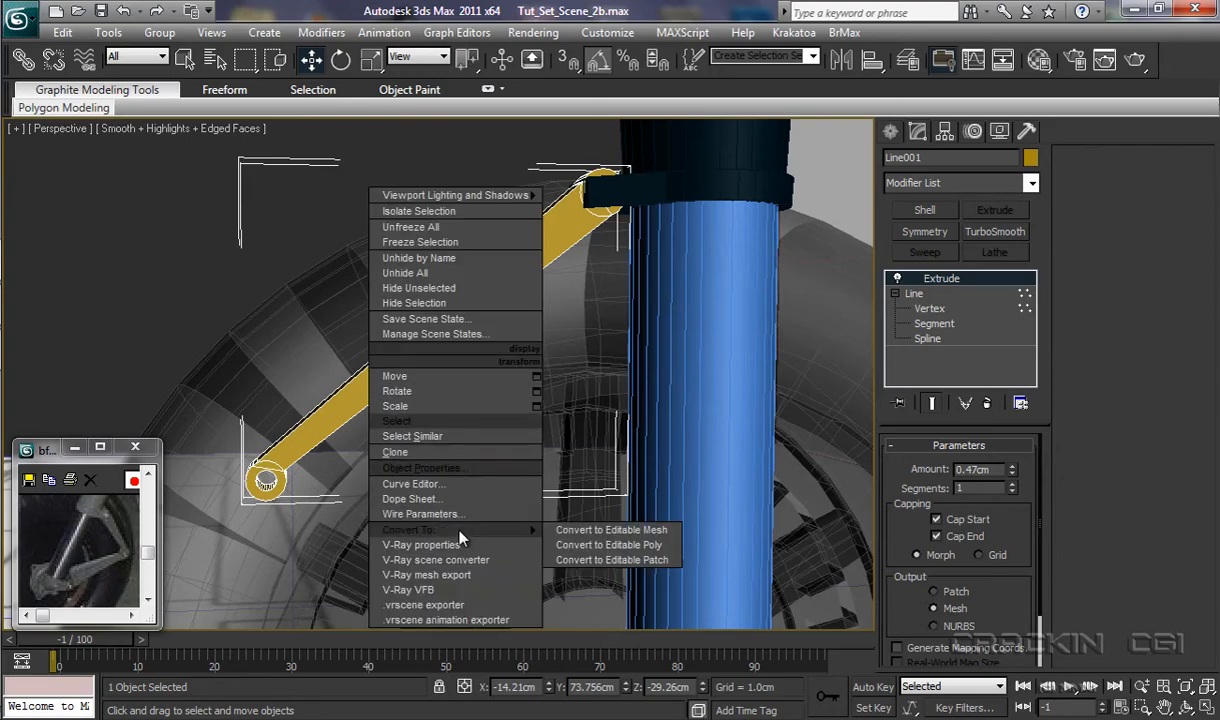
pyautogui.click(587, 545)
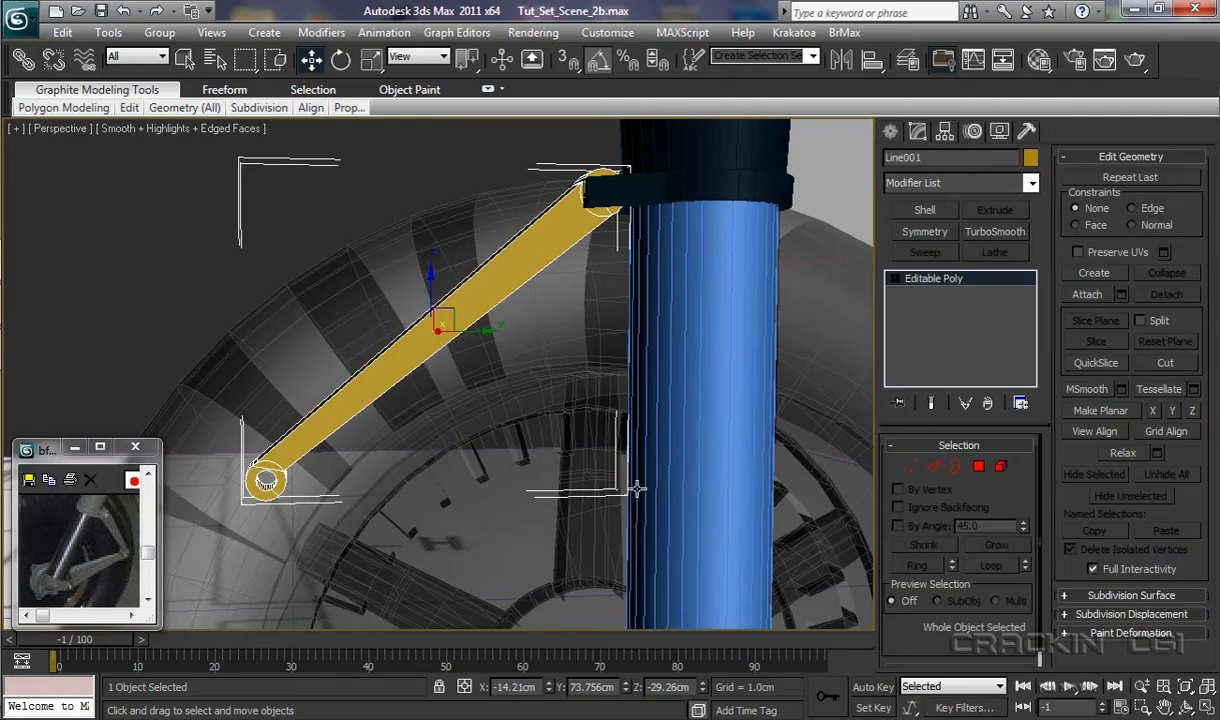
# Step: Set the arm's object color to the dark blue custom color used for the upper strut
pyautogui.click(1030, 157)
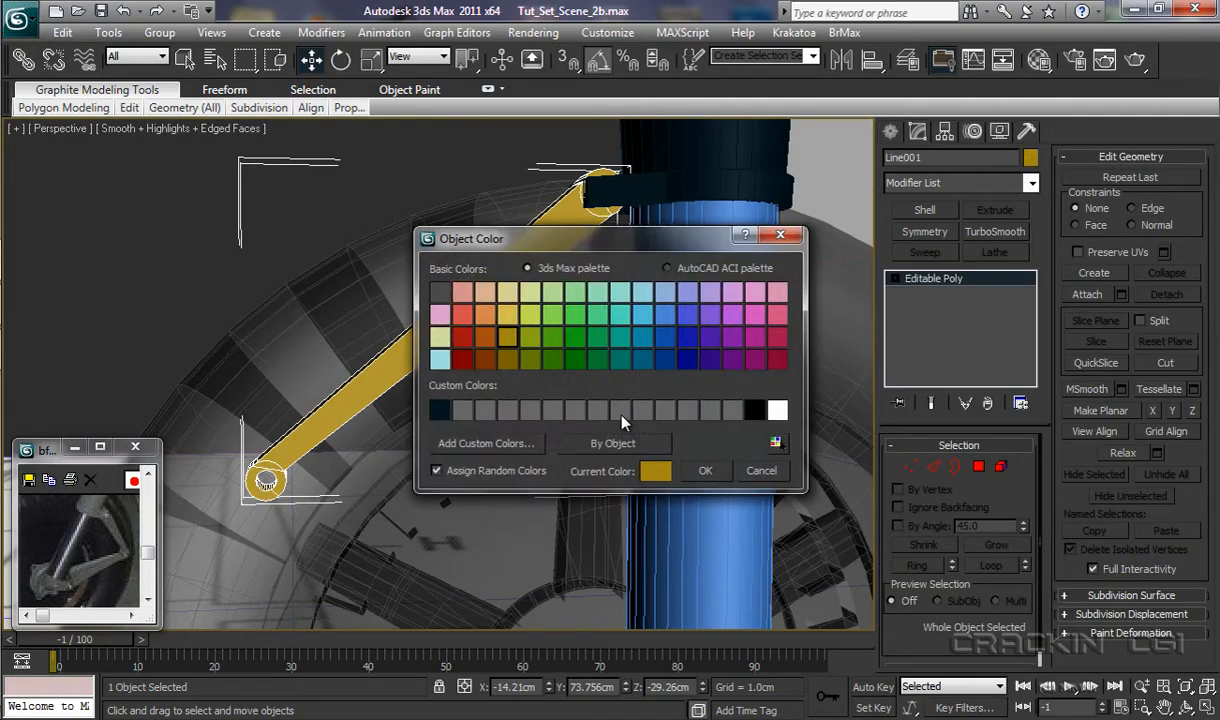
pyautogui.click(439, 410)
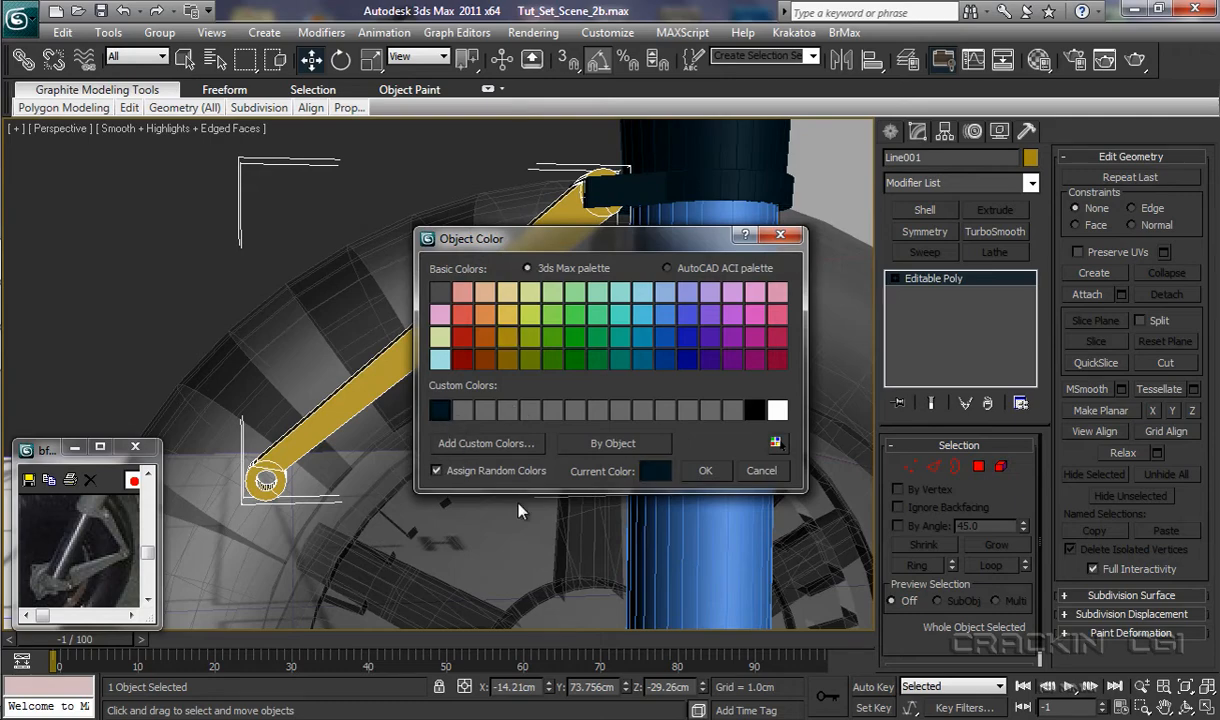
pyautogui.click(707, 473)
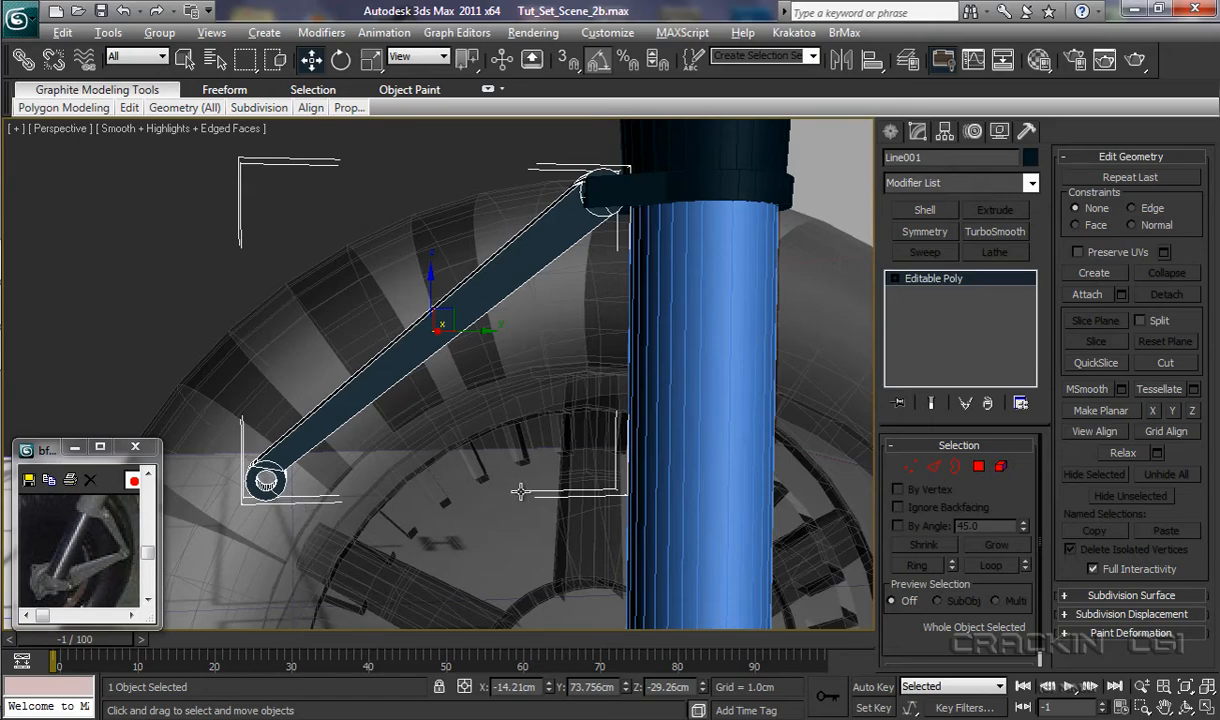
# Step: Switch the viewport to the Right view and frame the arm together with the strut's lower lug
pyautogui.scroll(-1, 523, 499)
pyautogui.scroll(-1, 523, 499)
pyautogui.moveTo(517, 546); pyautogui.dragTo(581, 361, button='middle')
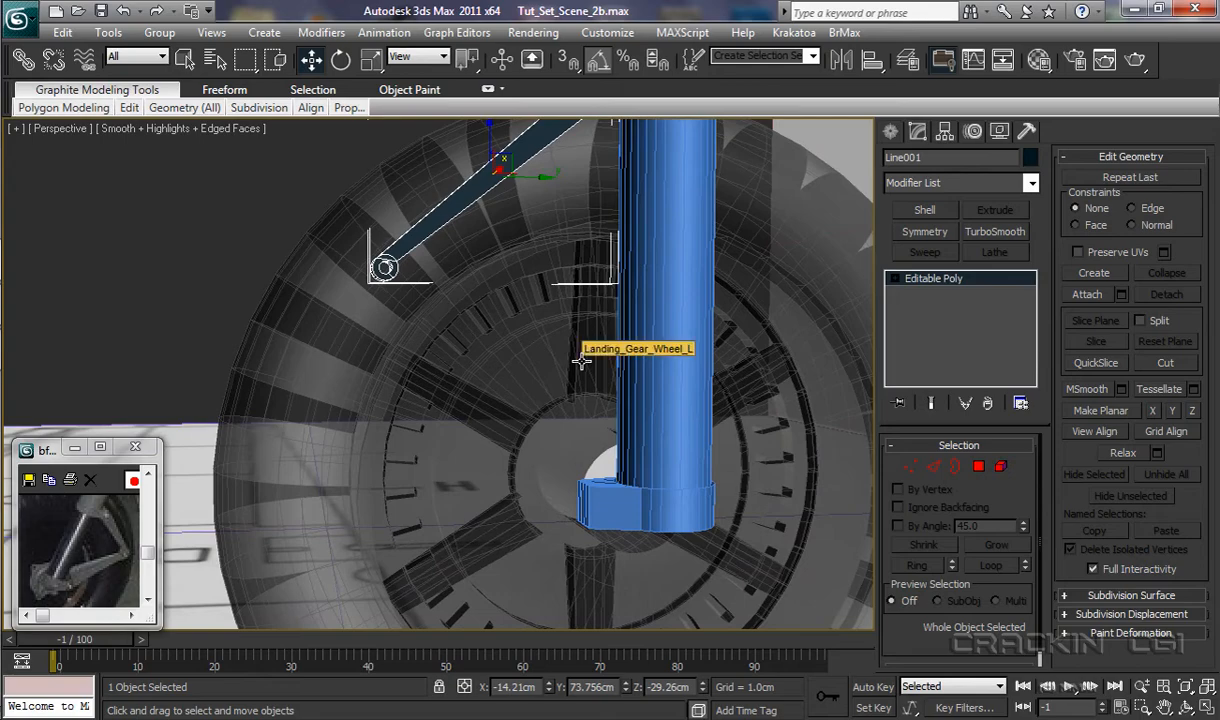
pyautogui.click(66, 127)
pyautogui.click(133, 345)
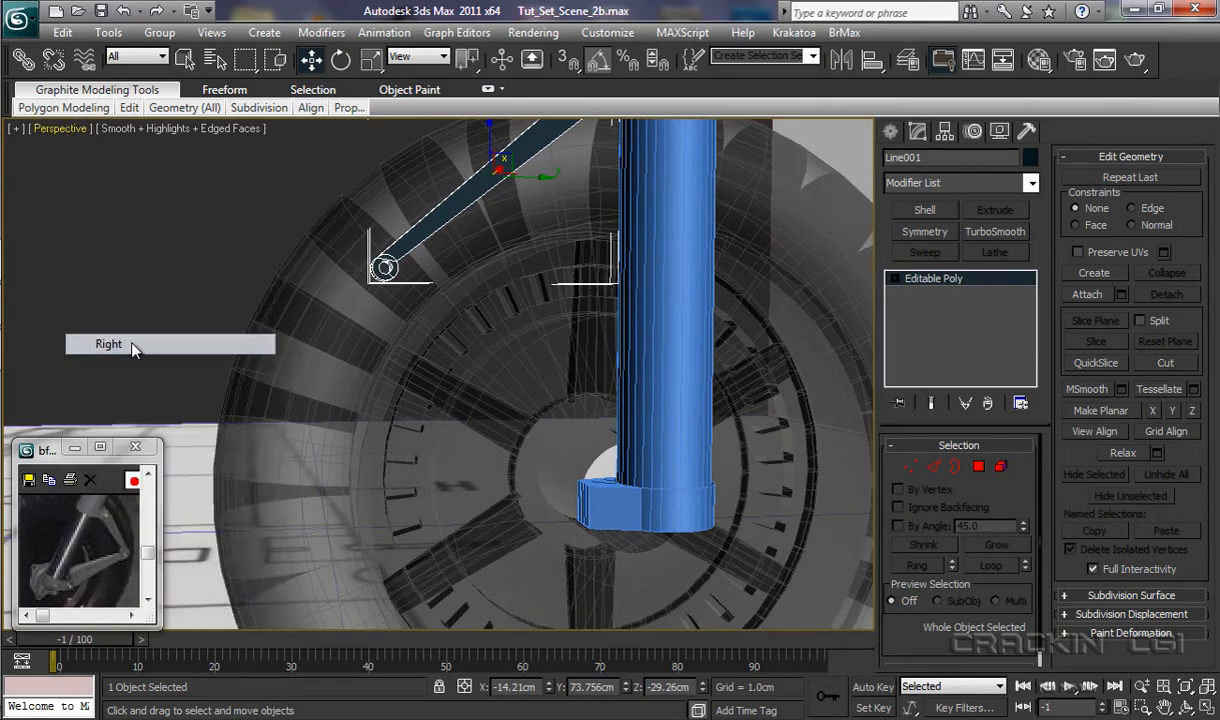
pyautogui.scroll(-8, 583, 425)
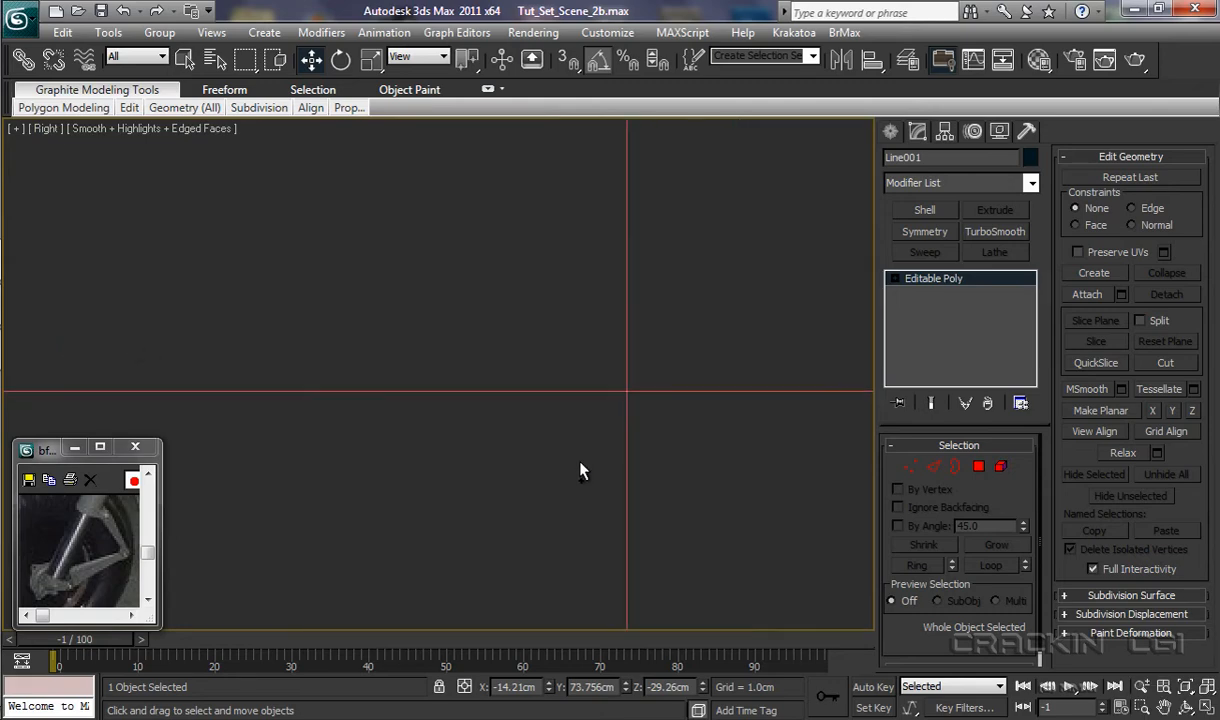
pyautogui.moveTo(697, 572); pyautogui.dragTo(389, 414, button='middle')
pyautogui.scroll(10, 389, 410)
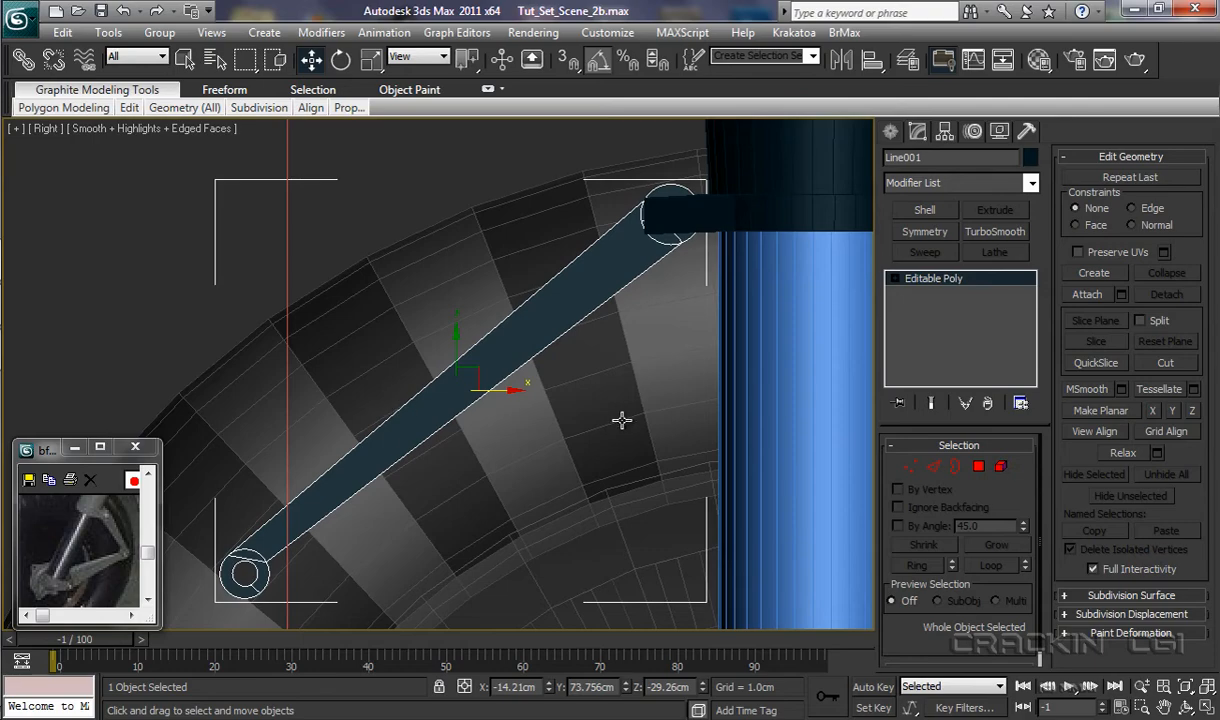
pyautogui.scroll(-1, 608, 428)
pyautogui.scroll(-4, 606, 432)
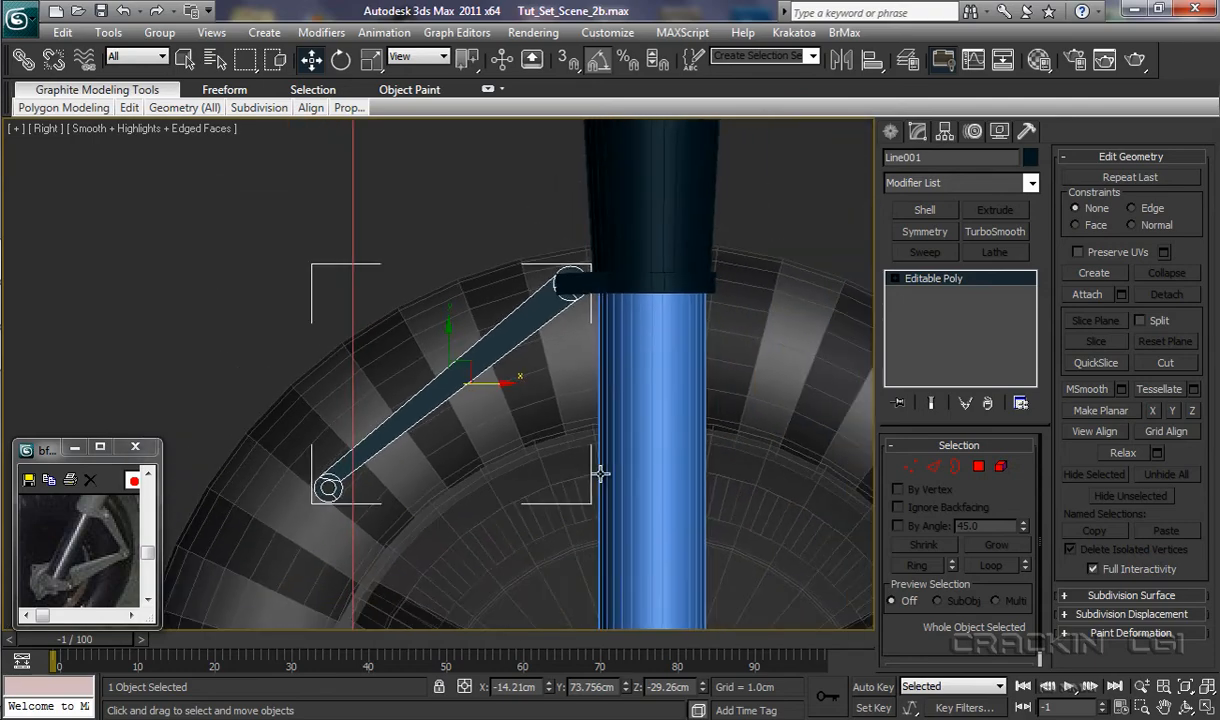
pyautogui.moveTo(599, 477); pyautogui.dragTo(627, 330, button='middle')
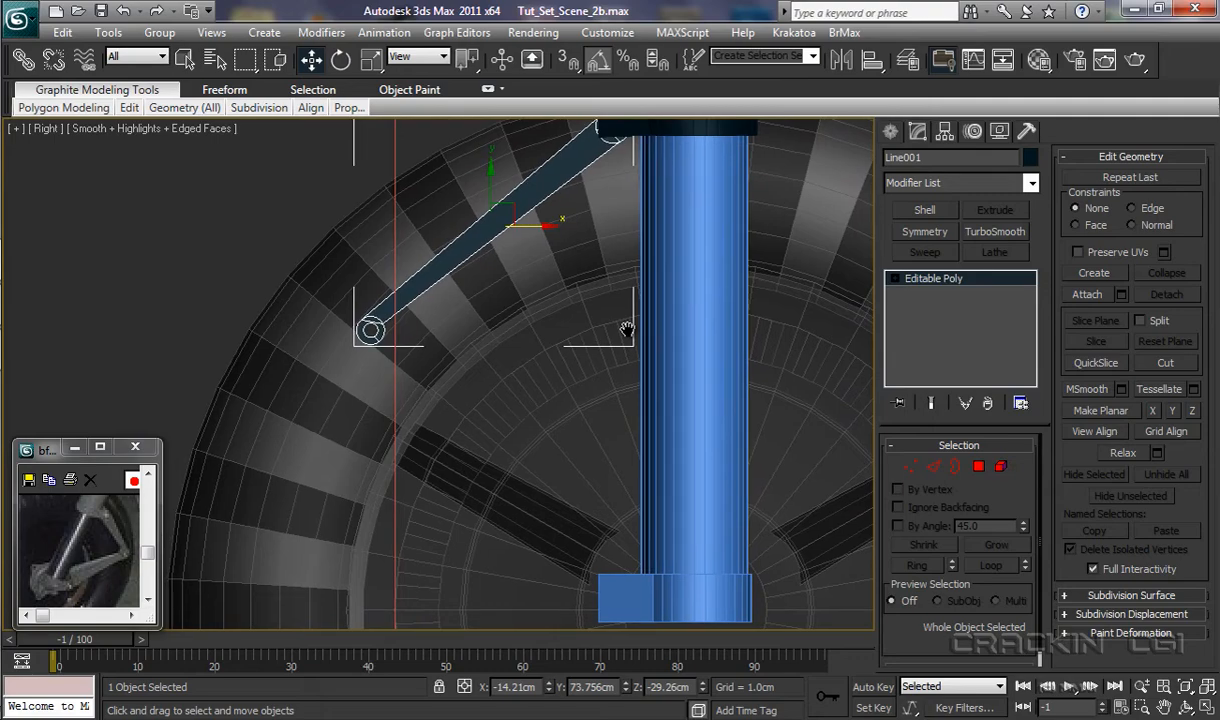
# Step: Rename the arm object as SOAT_L
pyautogui.click(934, 156)
pyautogui.moveTo(934, 156); pyautogui.dragTo(874, 157)
pyautogui.write('SOAT')
pyautogui.write('_L')
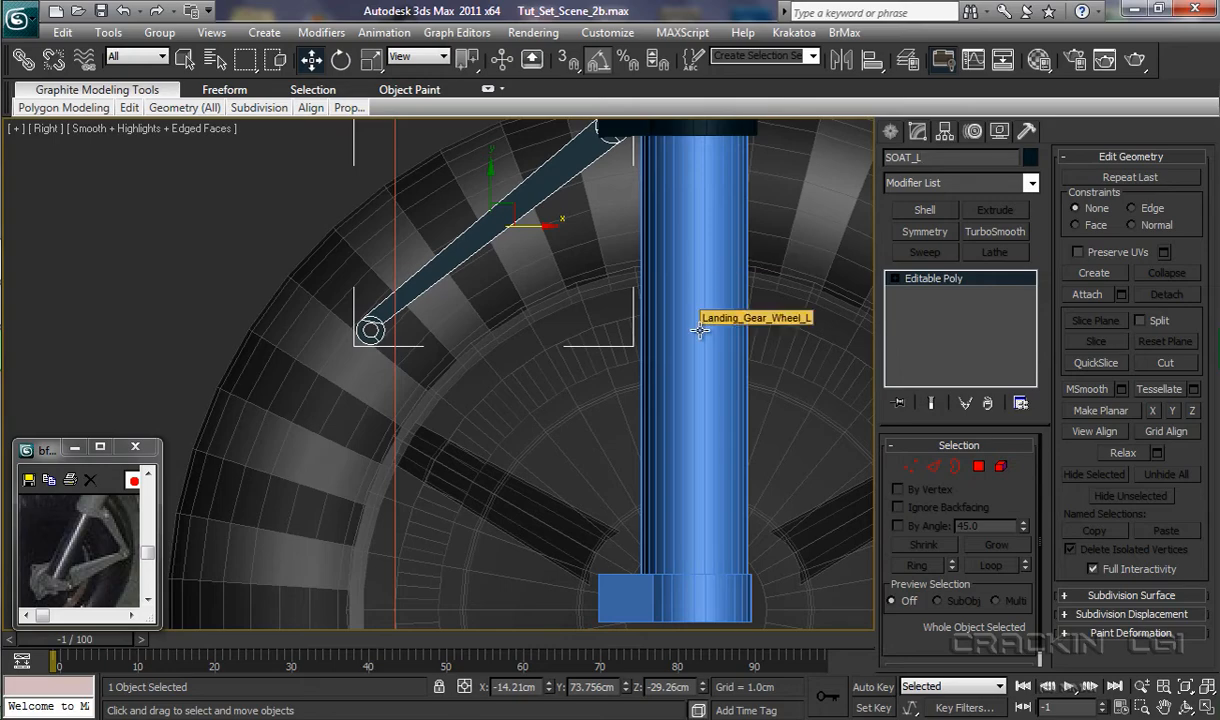
# Step: Select the dark upper strut with its collar lug and rename it as SOT_L
pyautogui.moveTo(727, 286); pyautogui.dragTo(690, 485, button='middle')
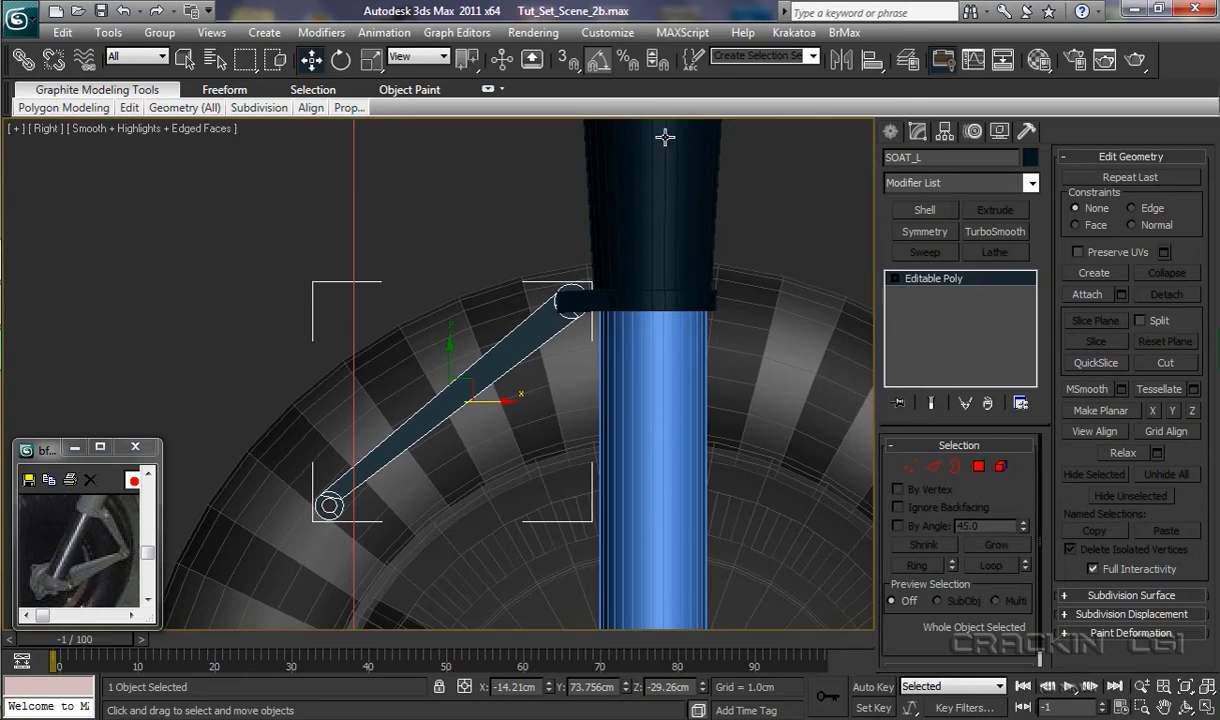
pyautogui.click(593, 292)
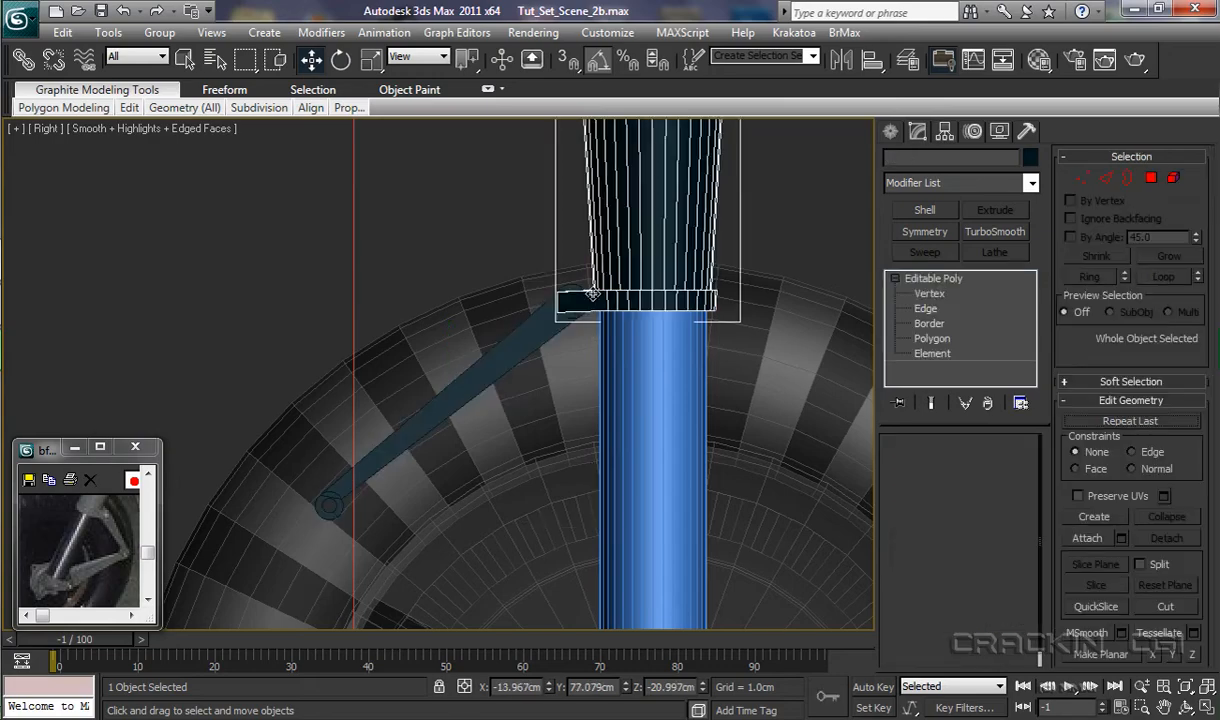
pyautogui.moveTo(948, 157); pyautogui.dragTo(885, 162)
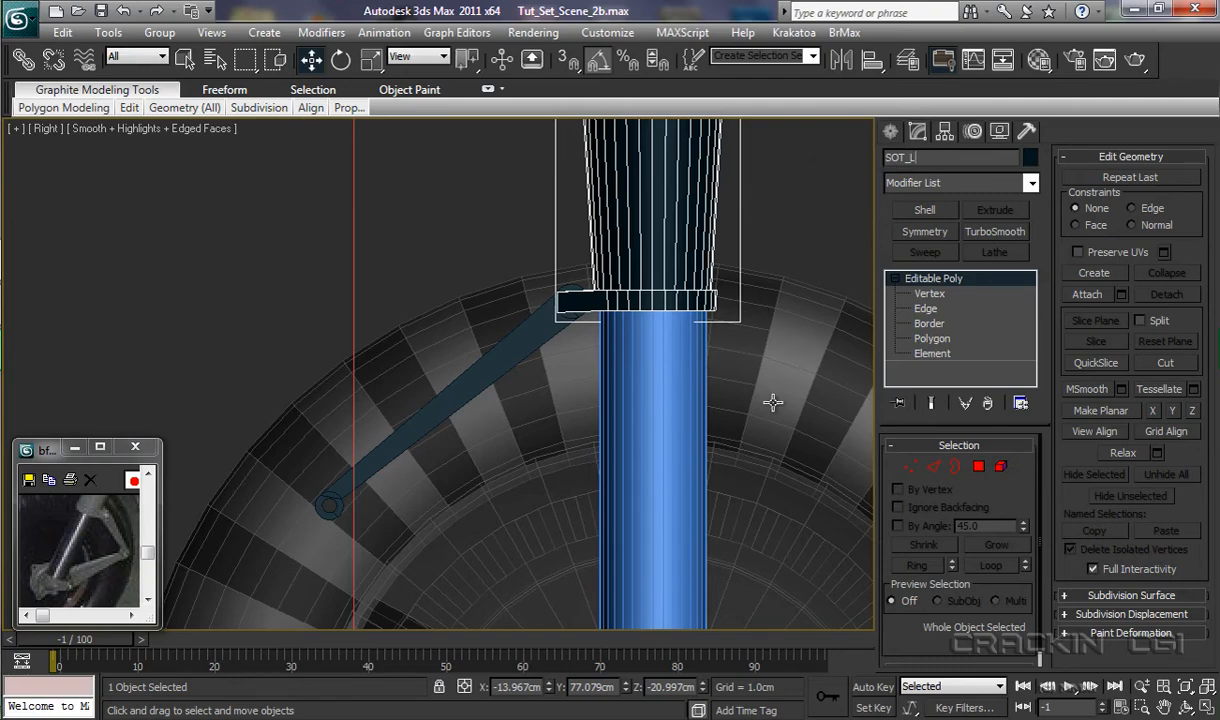
# Step: Select the blue lower strut cylinder and rename it as SOB_L
pyautogui.moveTo(773, 397); pyautogui.dragTo(743, 183, button='middle')
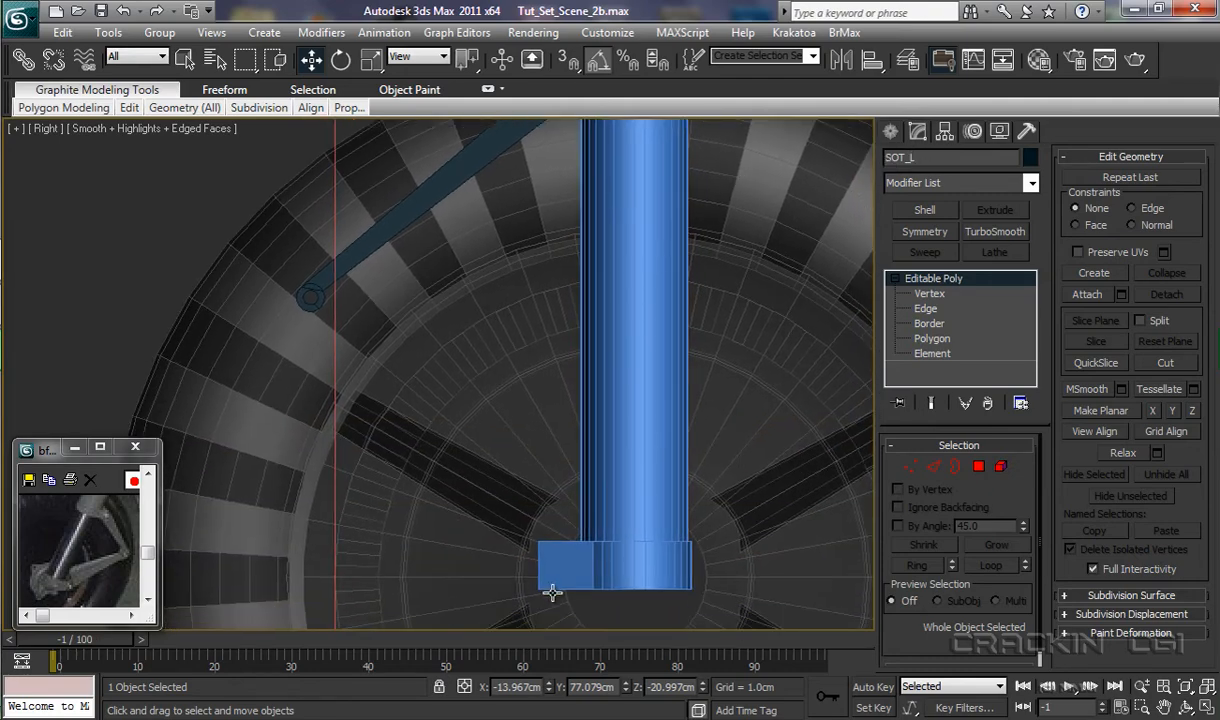
pyautogui.click(592, 575)
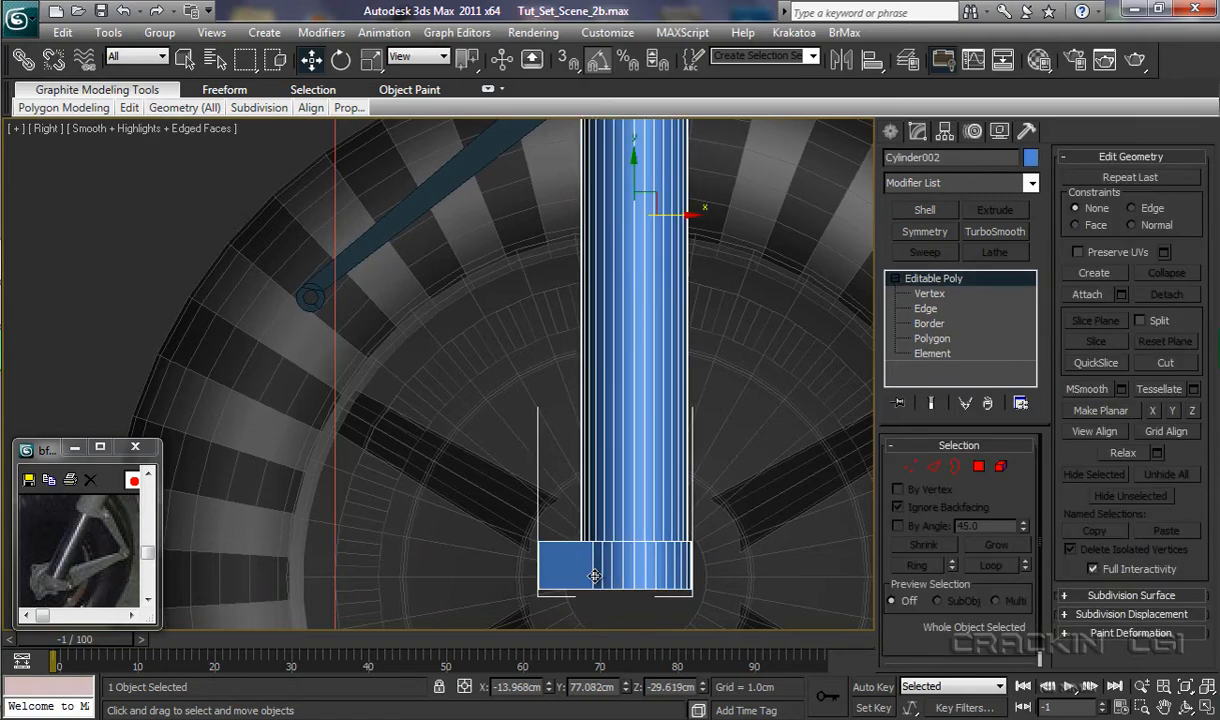
pyautogui.click(950, 157)
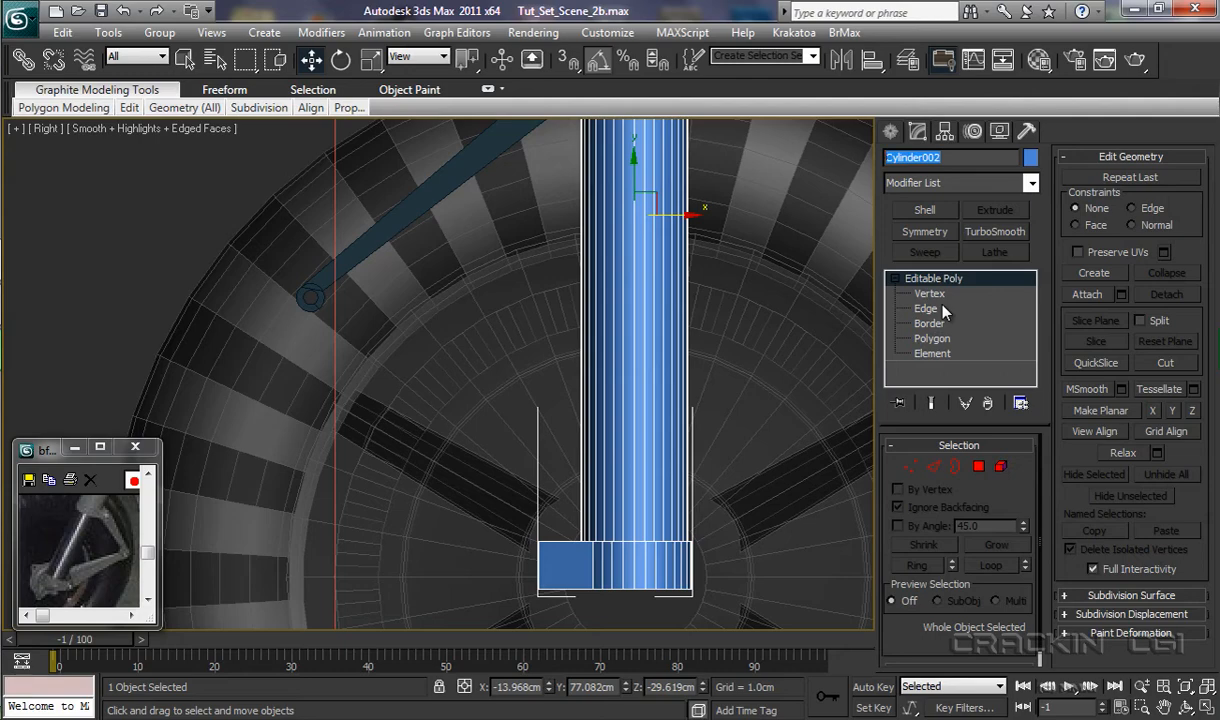
pyautogui.write('SOB_L')
# Step: Draw two concentric spline circles on the strut's lower lug, with radii of about 0.185 cm and 0.46 cm
pyautogui.moveTo(561, 425); pyautogui.dragTo(568, 461, button='middle')
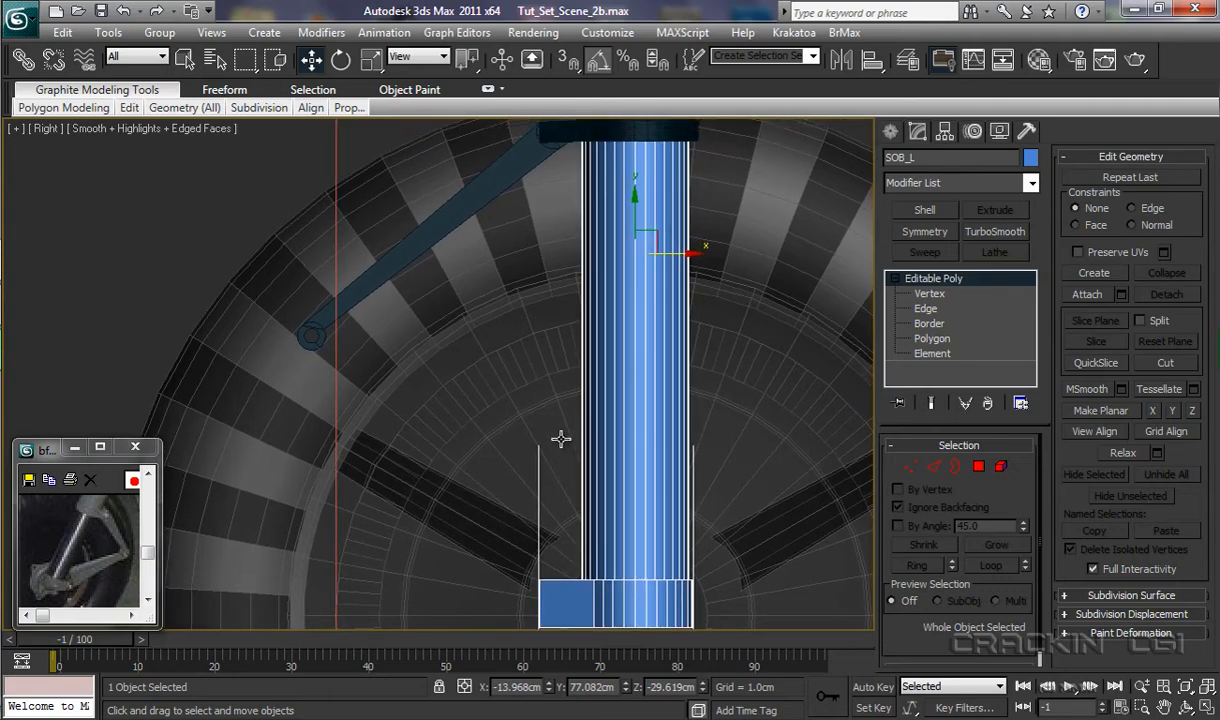
pyautogui.click(207, 253)
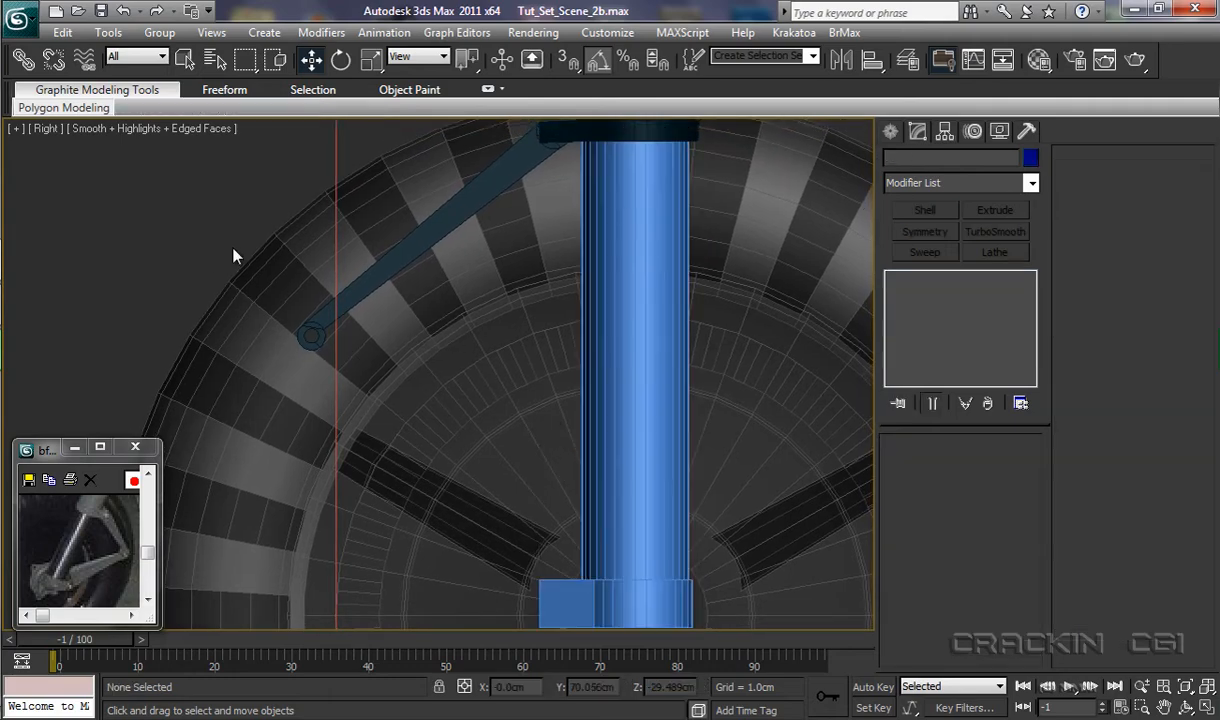
pyautogui.click(891, 132)
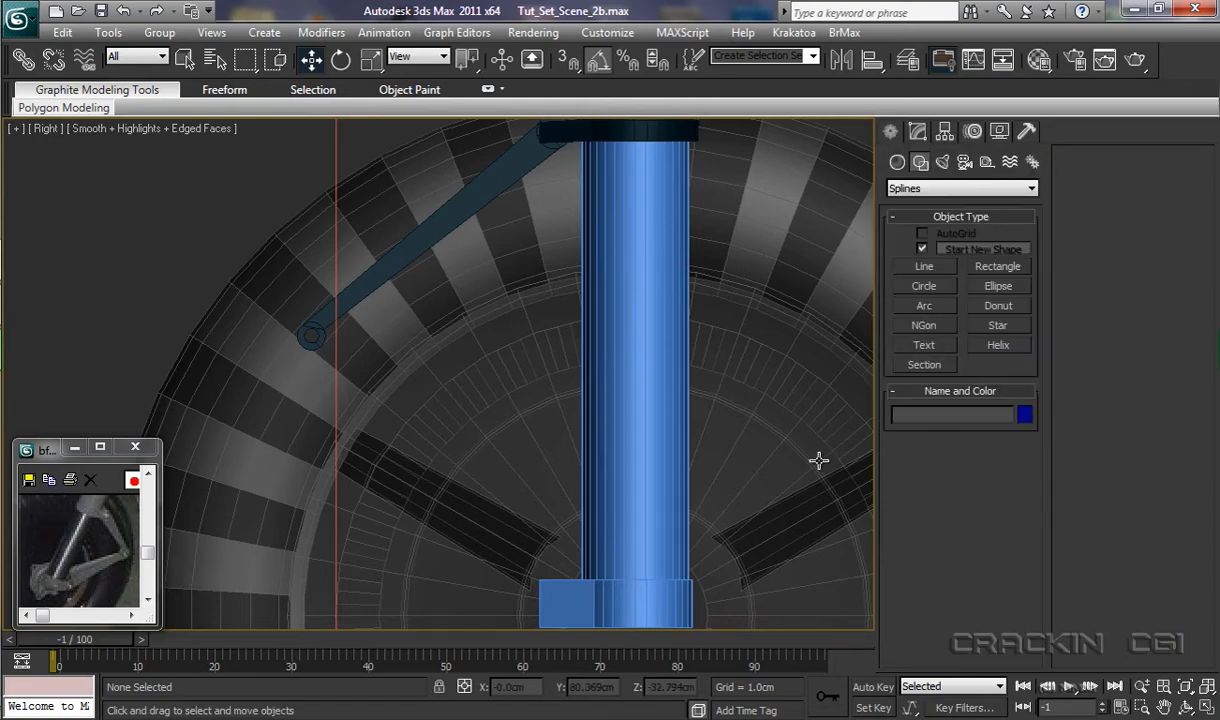
pyautogui.moveTo(817, 457); pyautogui.dragTo(833, 355, button='middle')
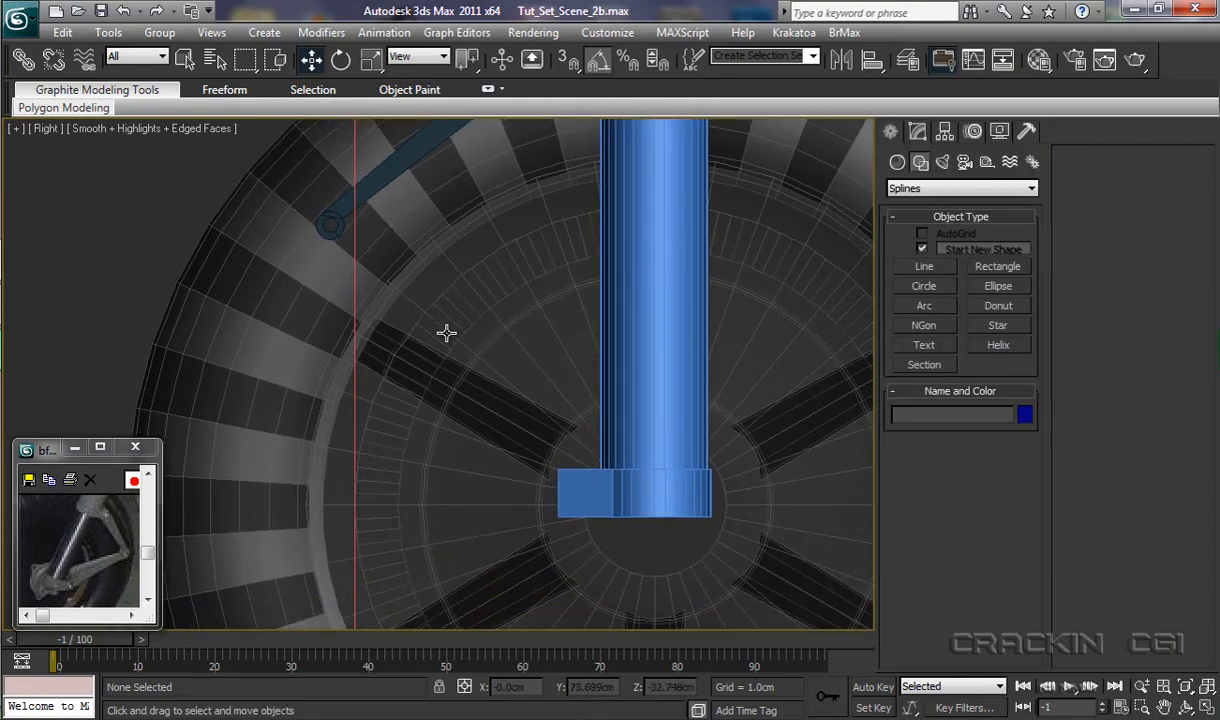
pyautogui.click(930, 286)
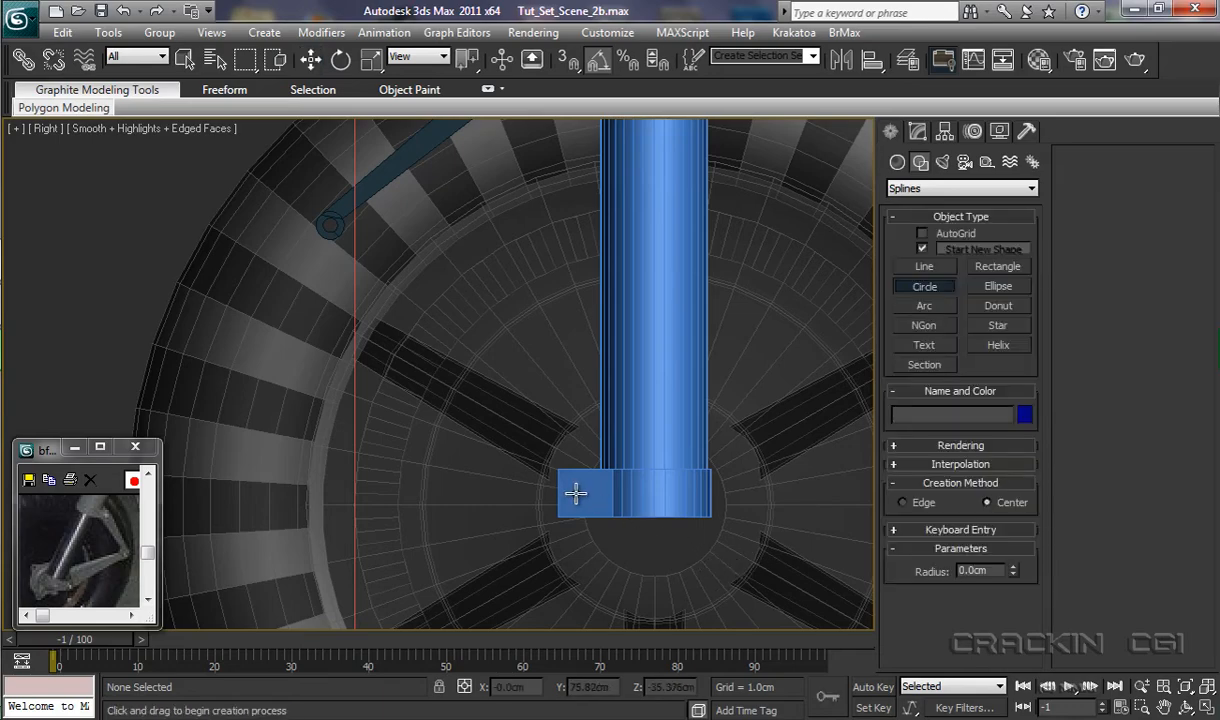
pyautogui.moveTo(575, 492); pyautogui.dragTo(584, 500)
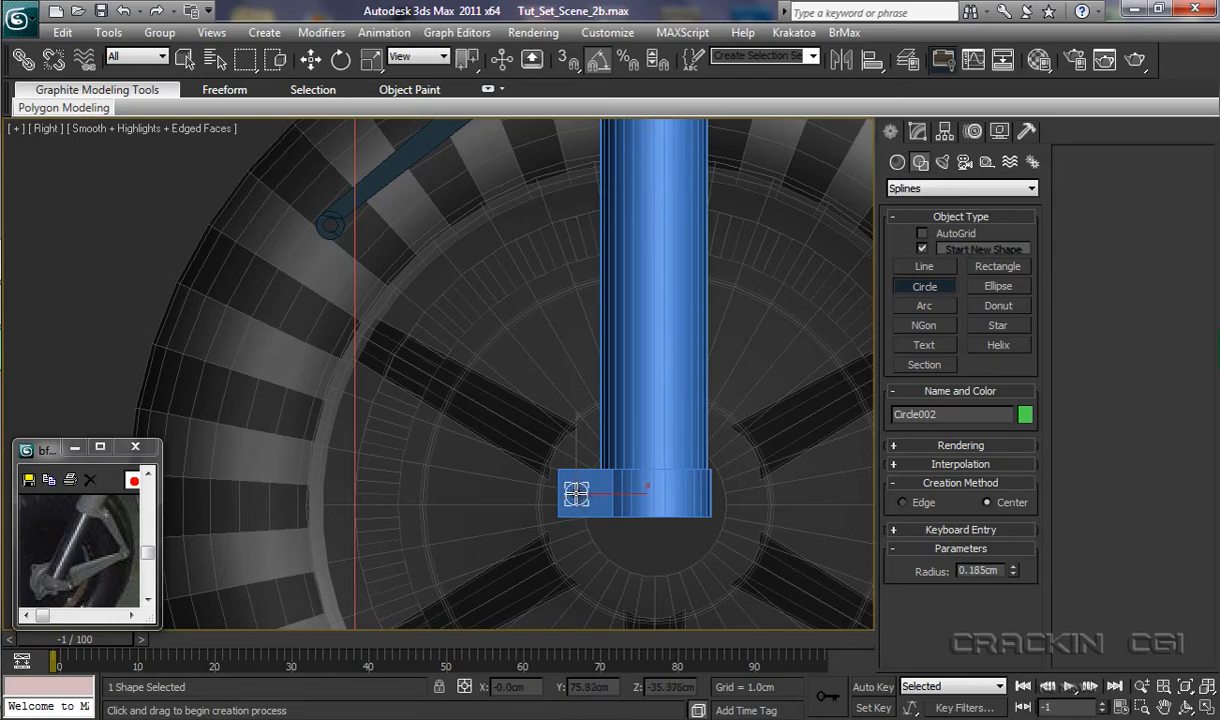
pyautogui.moveTo(576, 493); pyautogui.dragTo(597, 512)
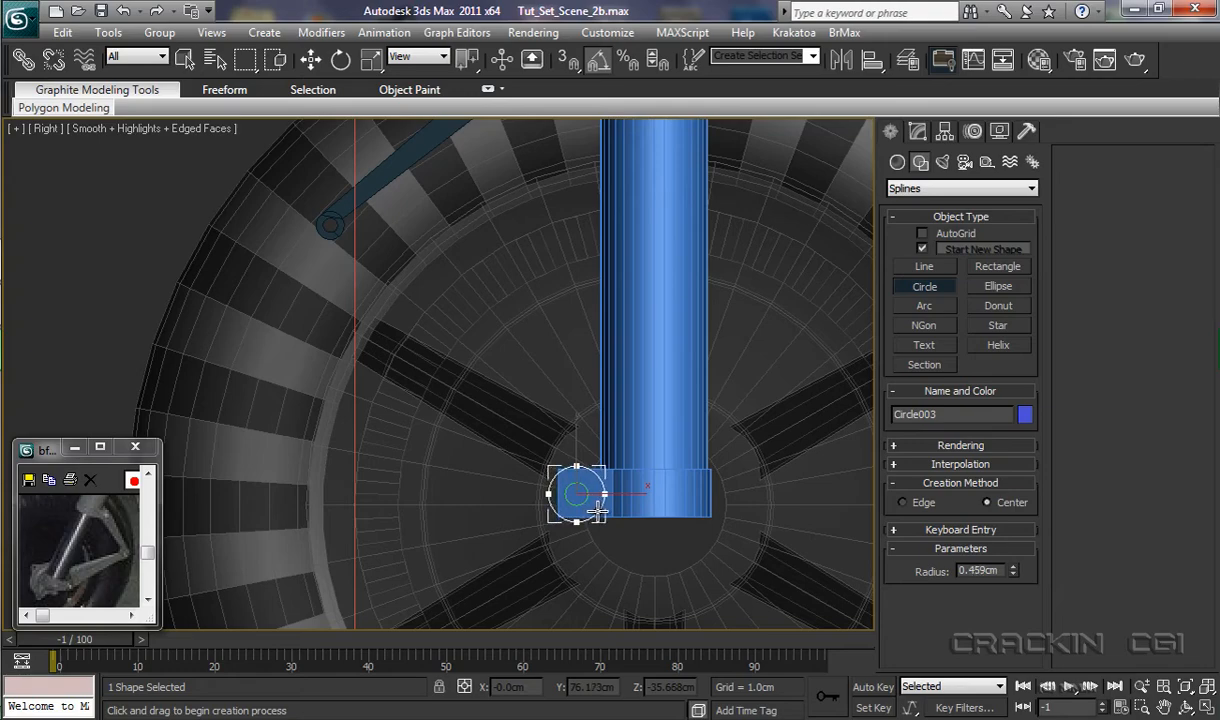
# Step: Draw two concentric spline circles over the hinge ring at the upper arm's free end, matching its hole and outer edge
pyautogui.moveTo(577, 425); pyautogui.dragTo(638, 498, button='middle')
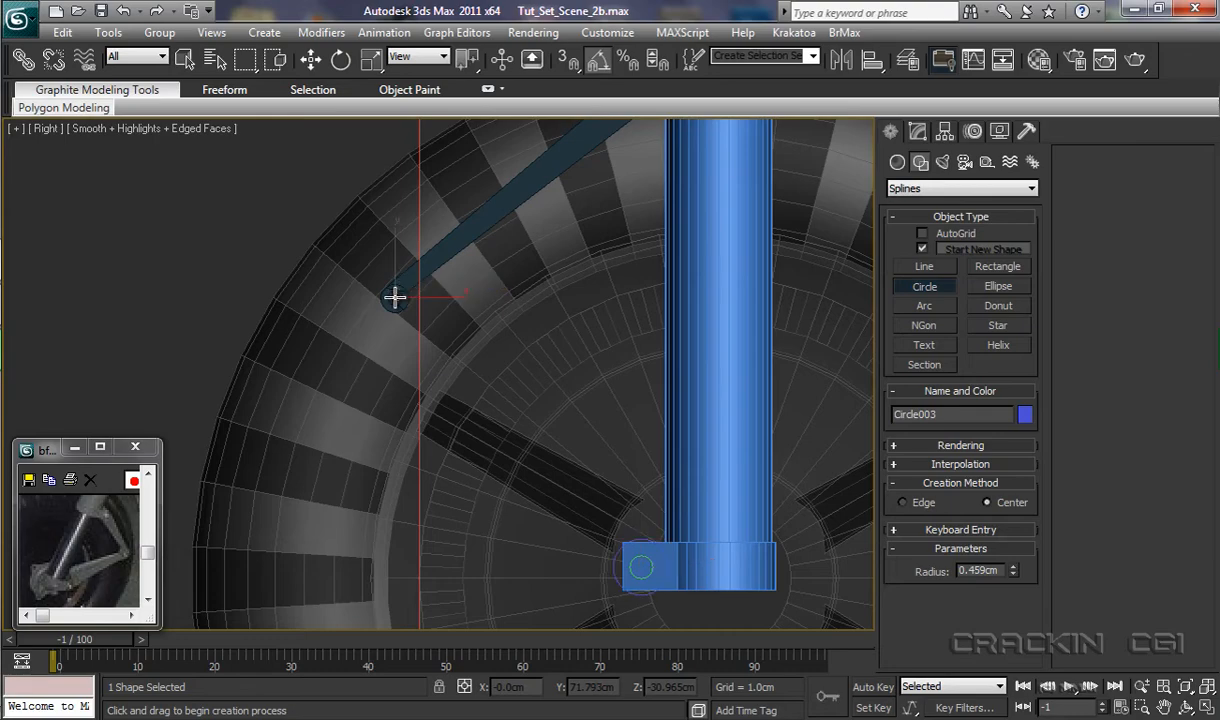
pyautogui.moveTo(395, 297); pyautogui.dragTo(397, 299)
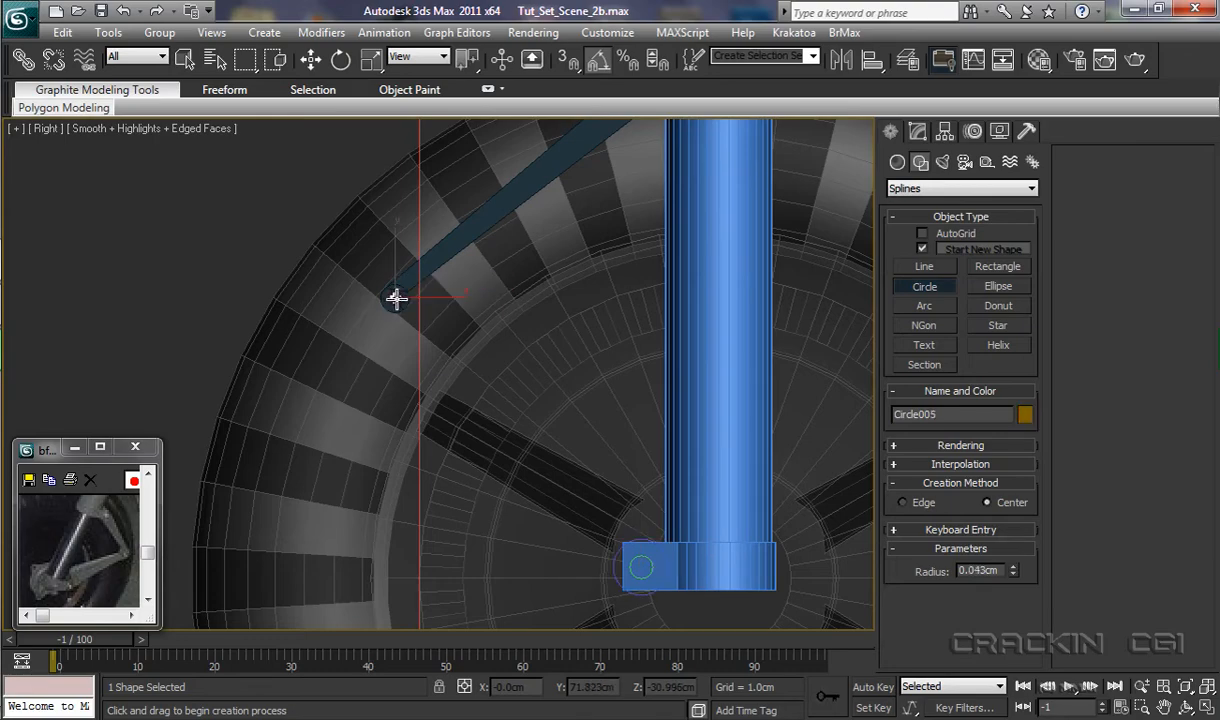
pyautogui.moveTo(395, 297); pyautogui.dragTo(410, 306)
# Step: Draw a closed, tapered straight-line outline for the lower arm, running from the strut's lower lug to the hinge ring
pyautogui.click(924, 267)
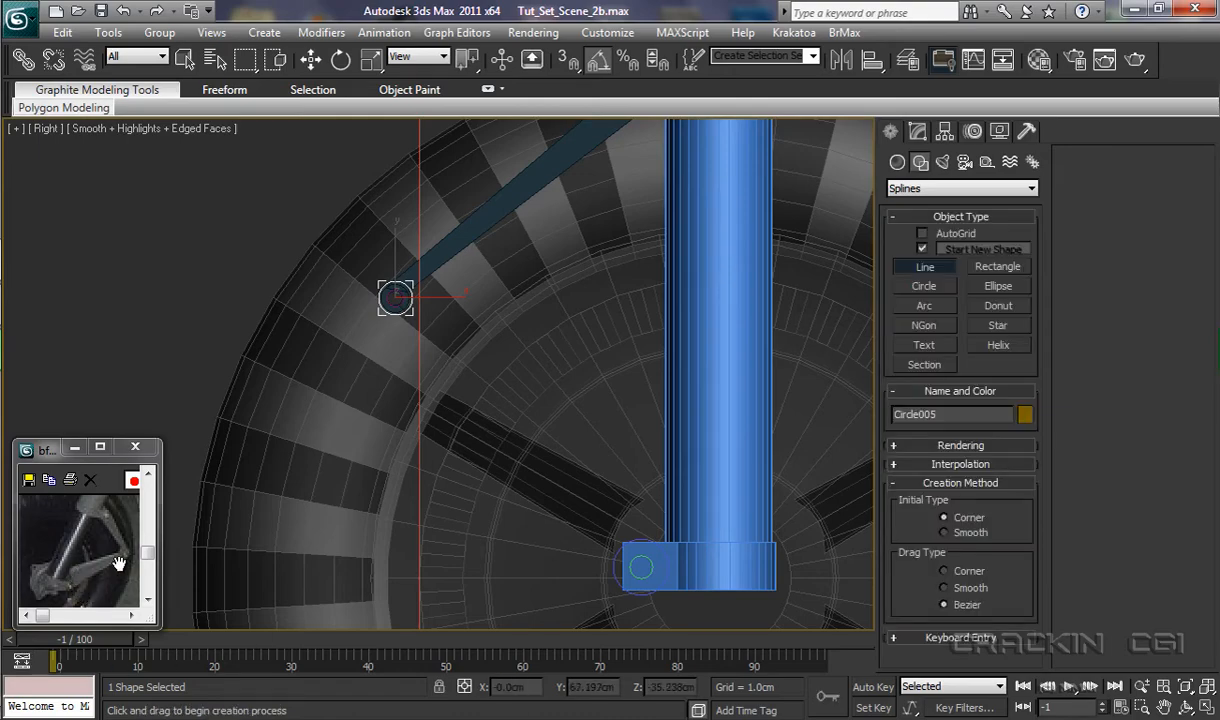
pyautogui.click(641, 524)
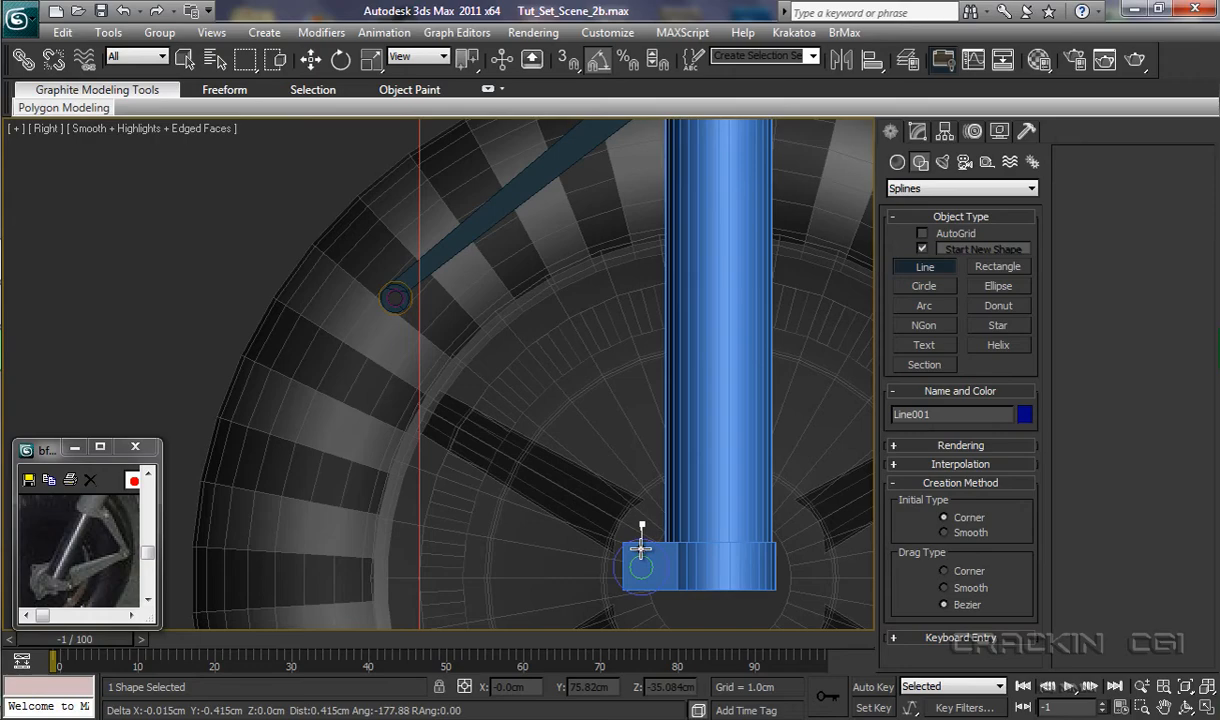
pyautogui.click(599, 604)
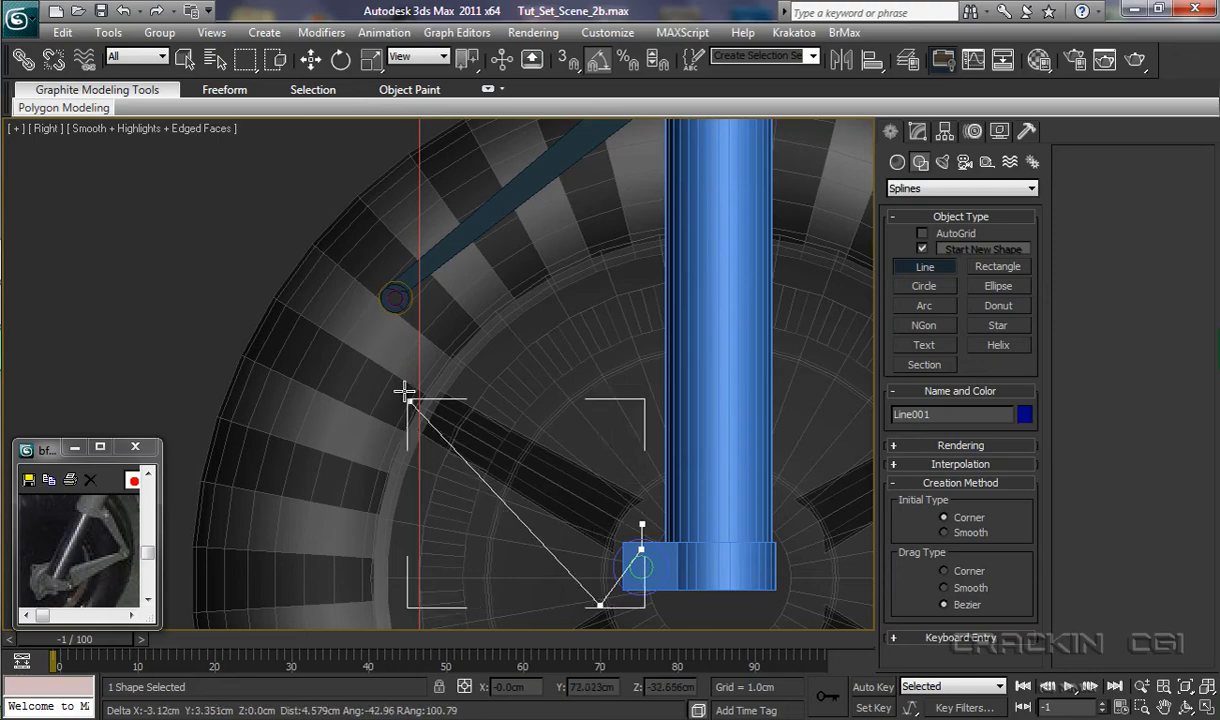
pyautogui.click(388, 311)
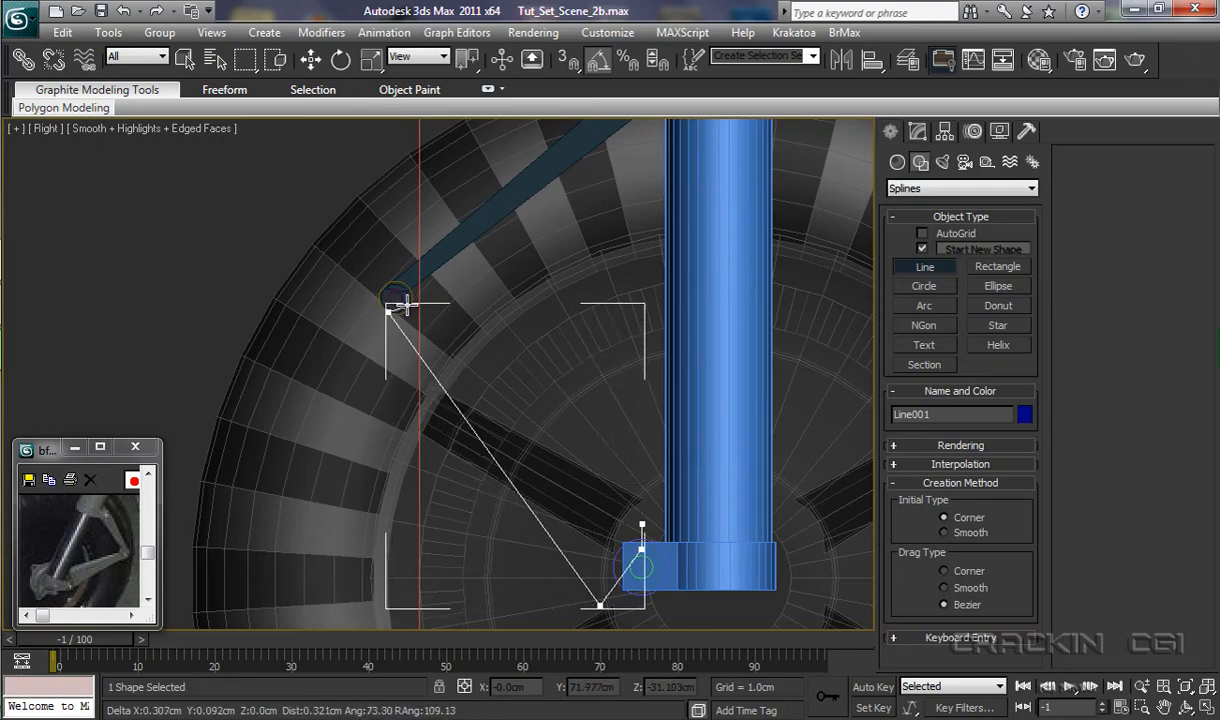
pyautogui.click(412, 300)
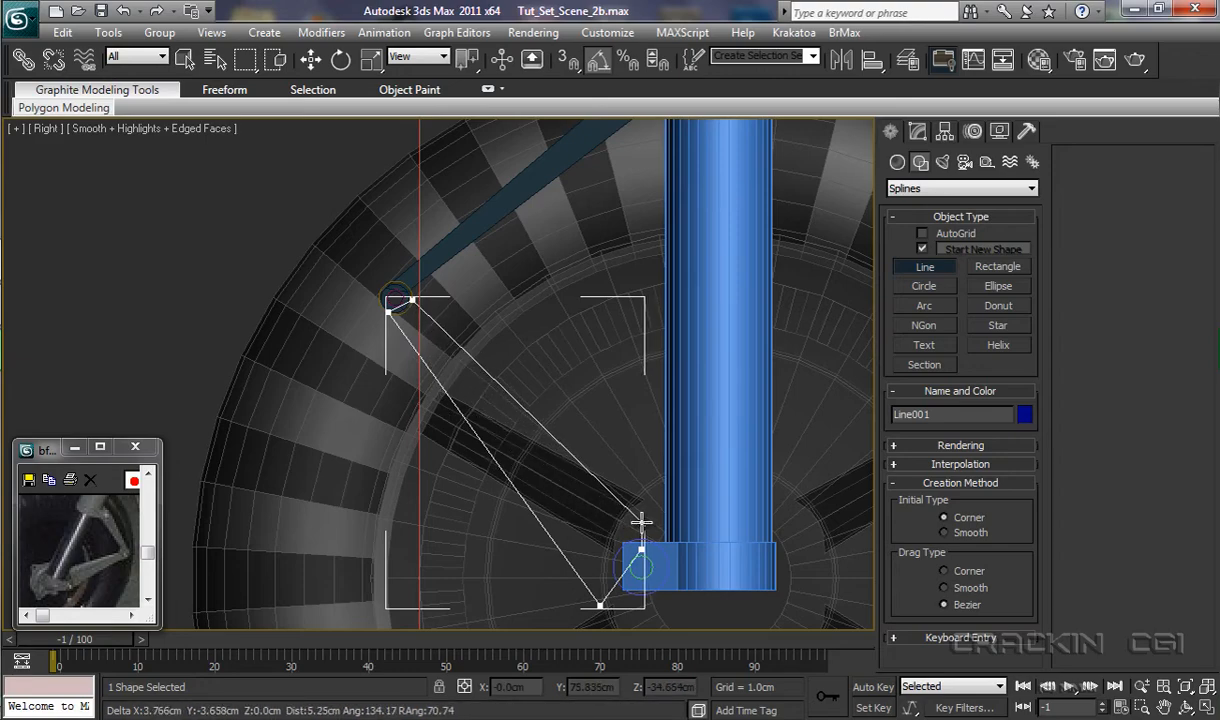
pyautogui.click(642, 525)
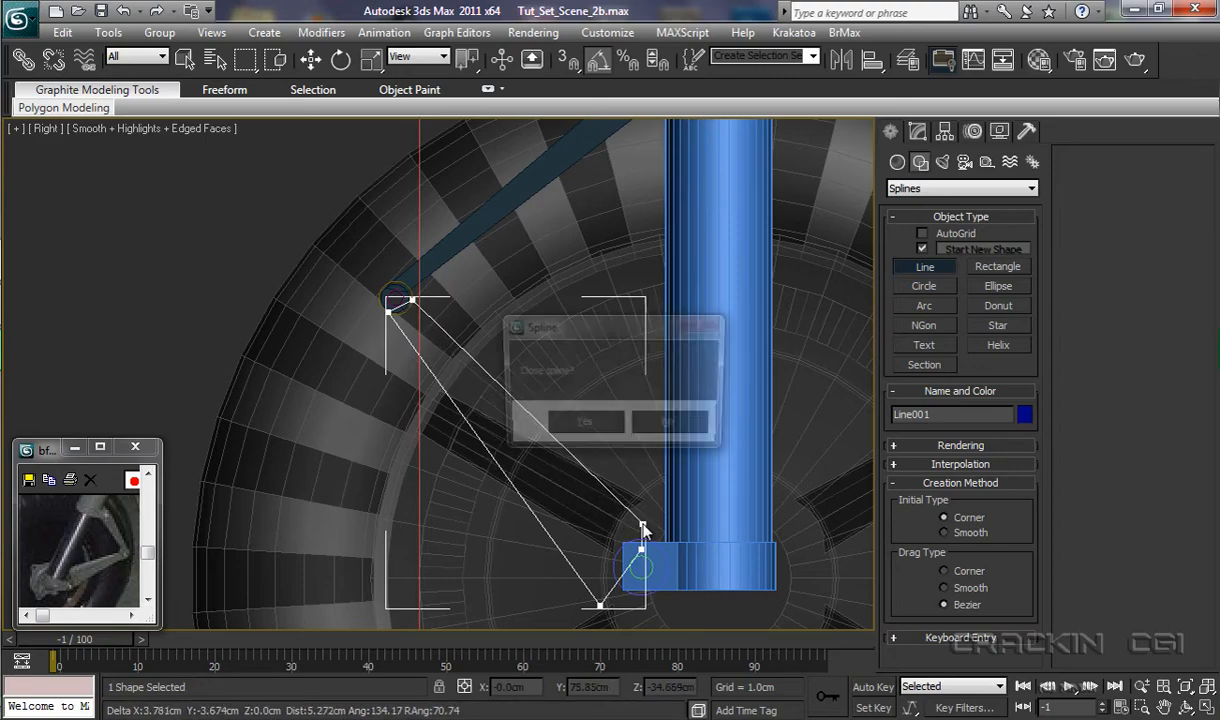
pyautogui.click(568, 422)
pyautogui.rightClick(557, 447)
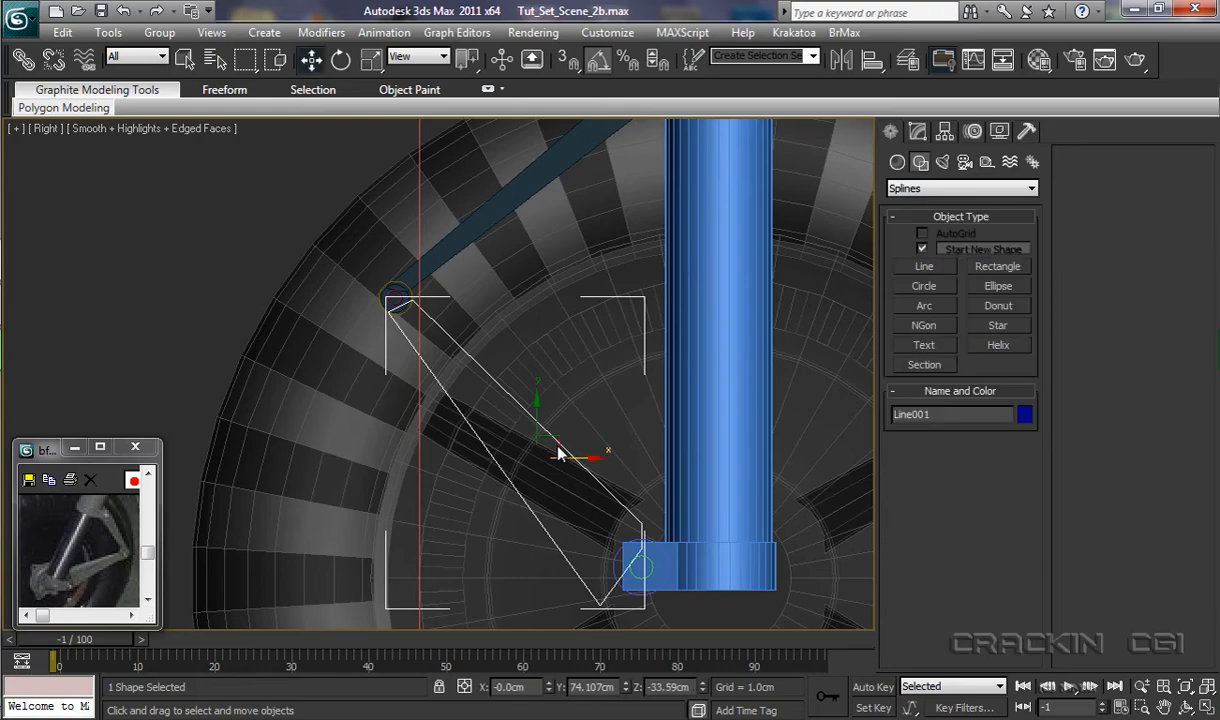
# Step: Convert the arm outline to an editable spline and shift its outer vertex at the hinge ring slightly outward along X
pyautogui.rightClick(552, 440)
pyautogui.moveTo(680, 614)
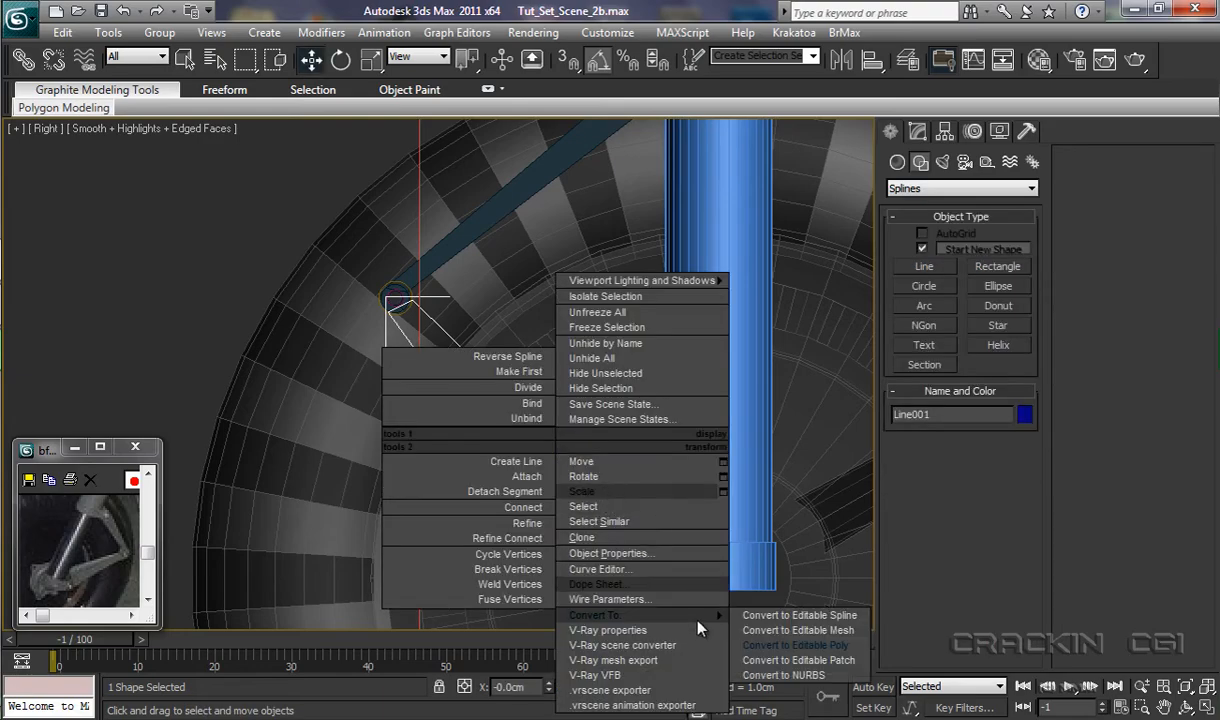
pyautogui.click(755, 616)
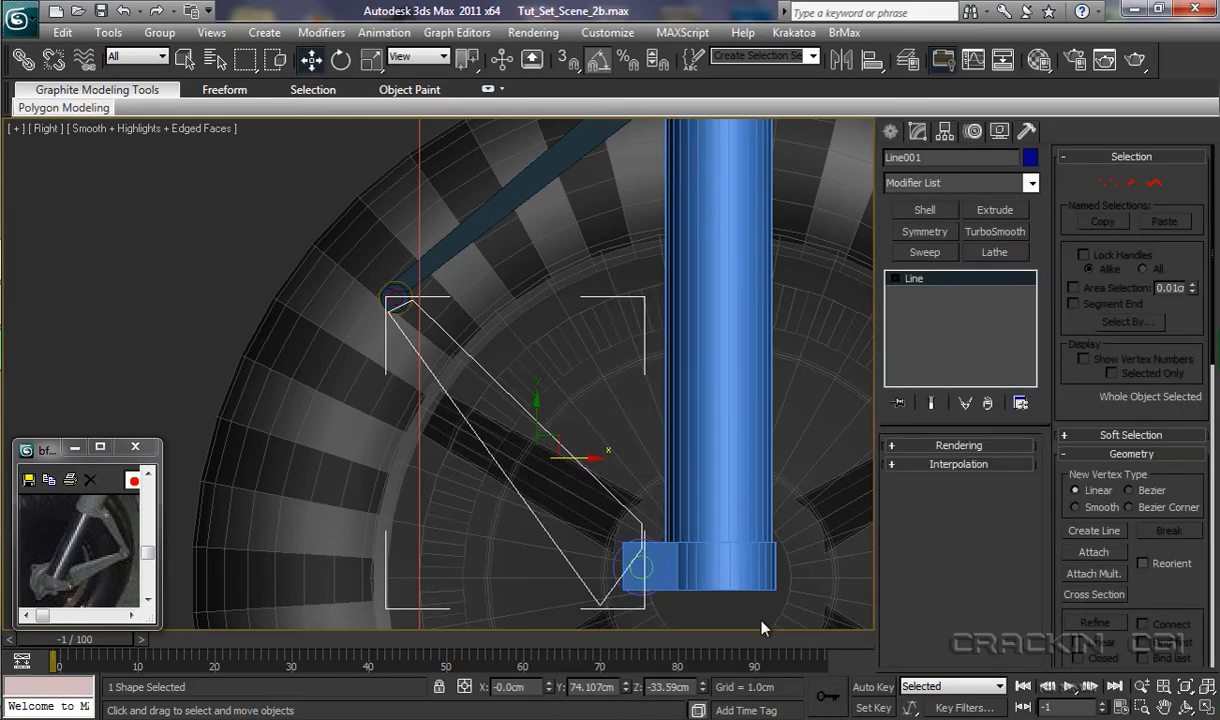
pyautogui.click(895, 280)
pyautogui.click(929, 293)
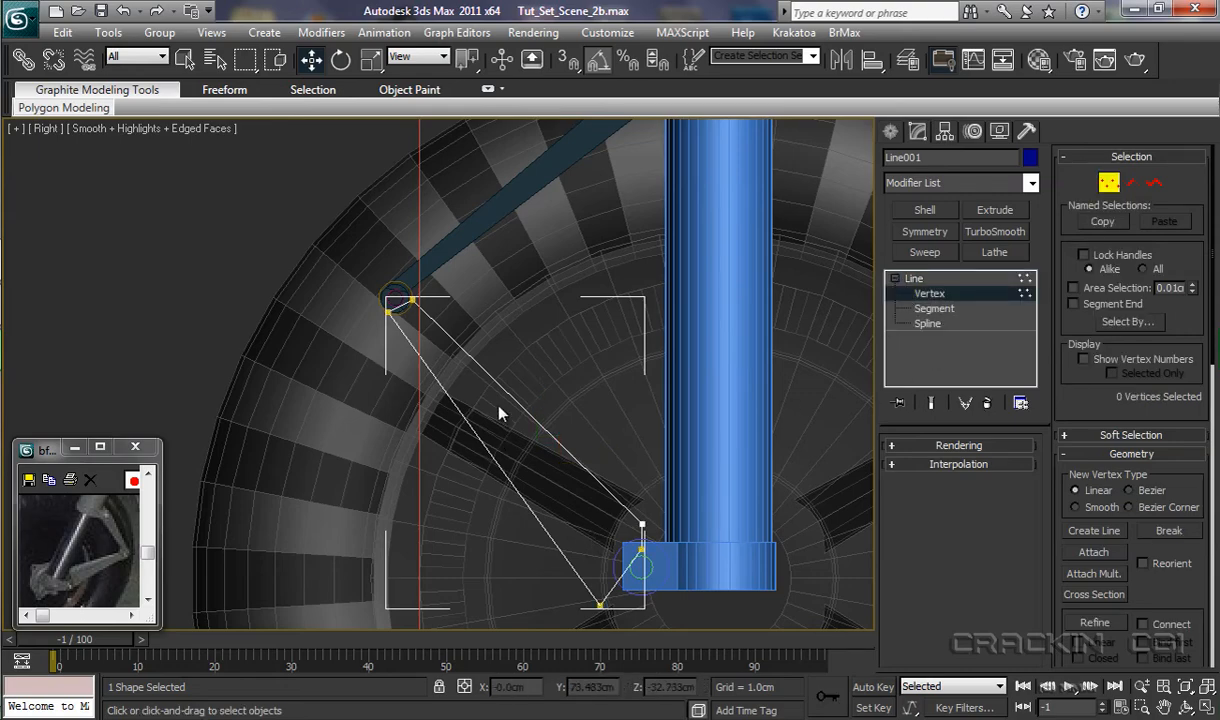
pyautogui.moveTo(528, 461); pyautogui.dragTo(597, 513, button='middle')
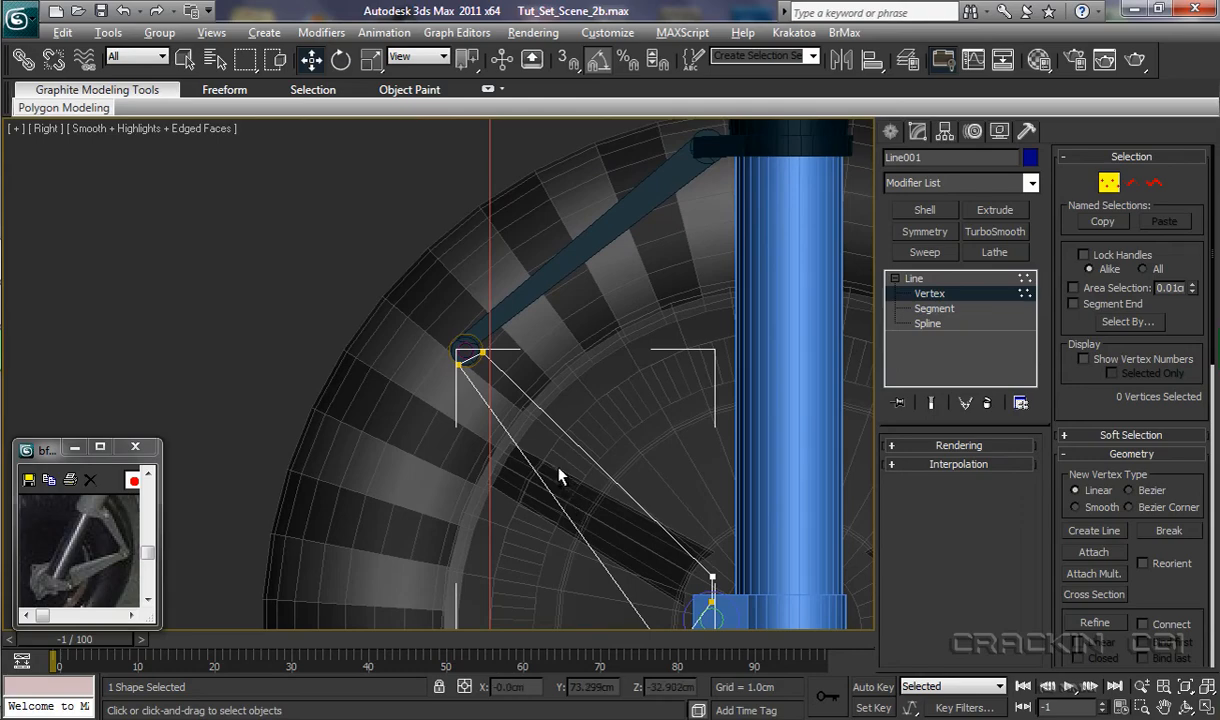
pyautogui.scroll(2, 549, 420)
pyautogui.scroll(6, 549, 420)
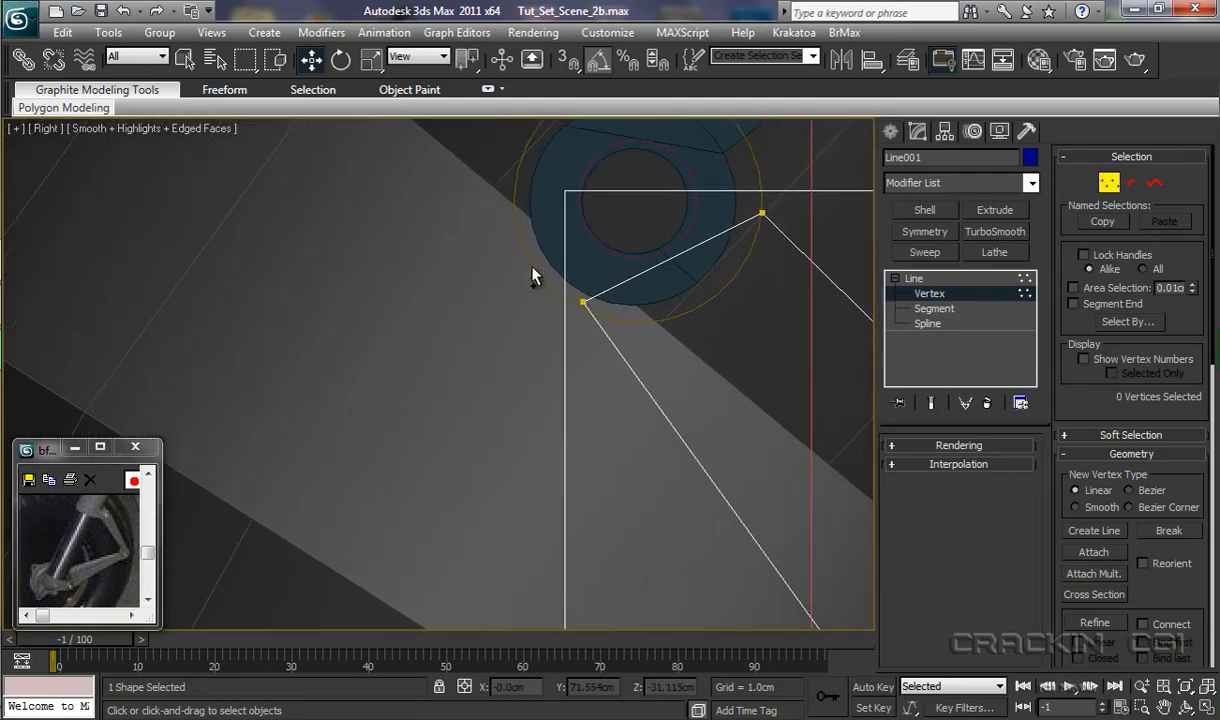
pyautogui.click(583, 300)
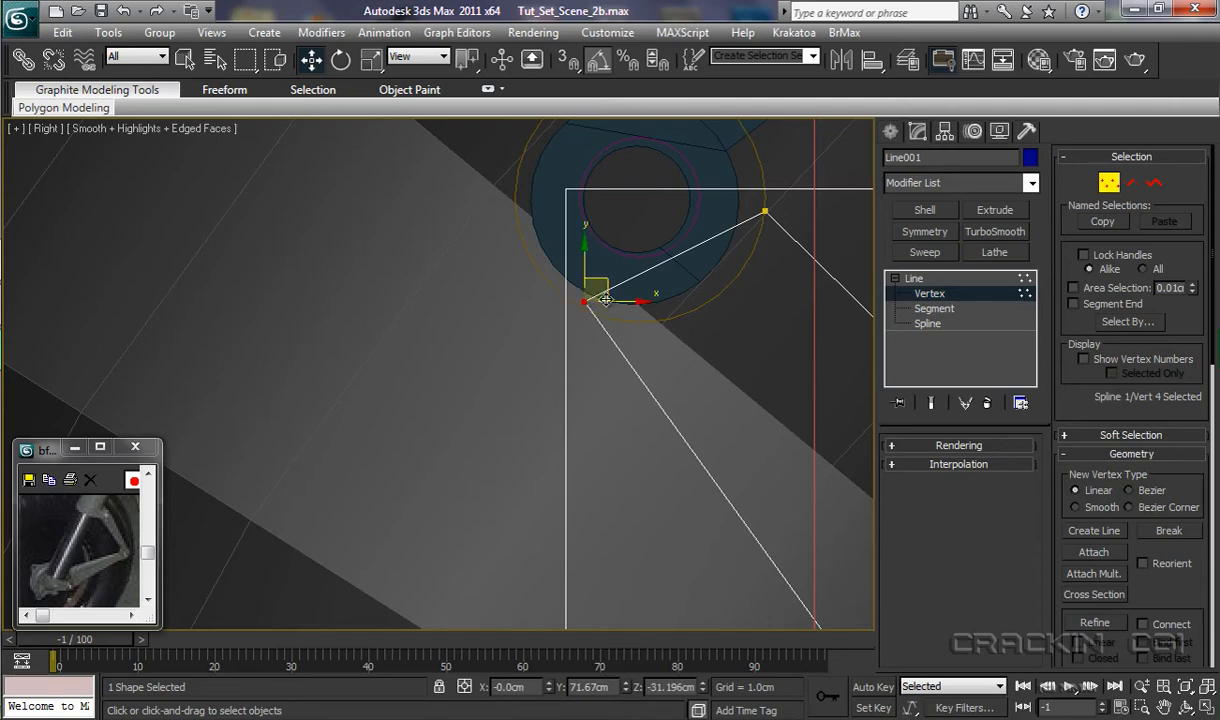
pyautogui.moveTo(627, 301); pyautogui.dragTo(617, 305)
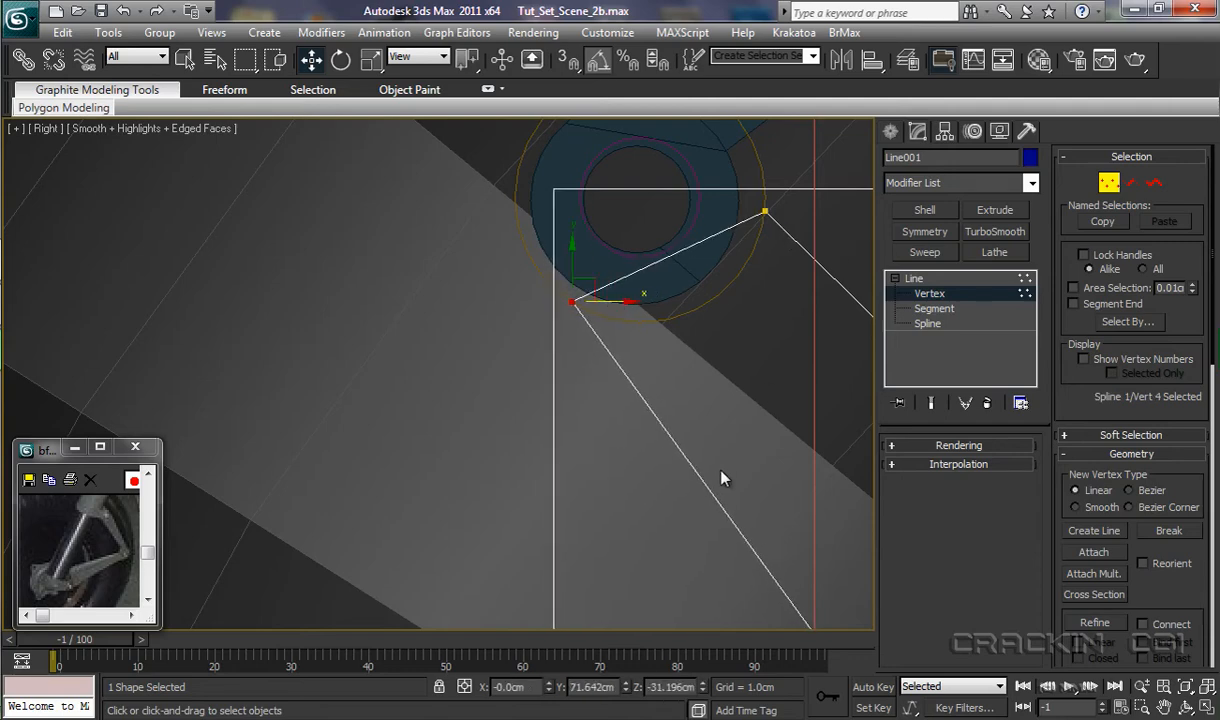
# Step: Attach Circle002 to Circle005 to the arm outline and extrude the combined shape by 0.47 cm
pyautogui.scroll(-1, 617, 470)
pyautogui.scroll(-6, 640, 550)
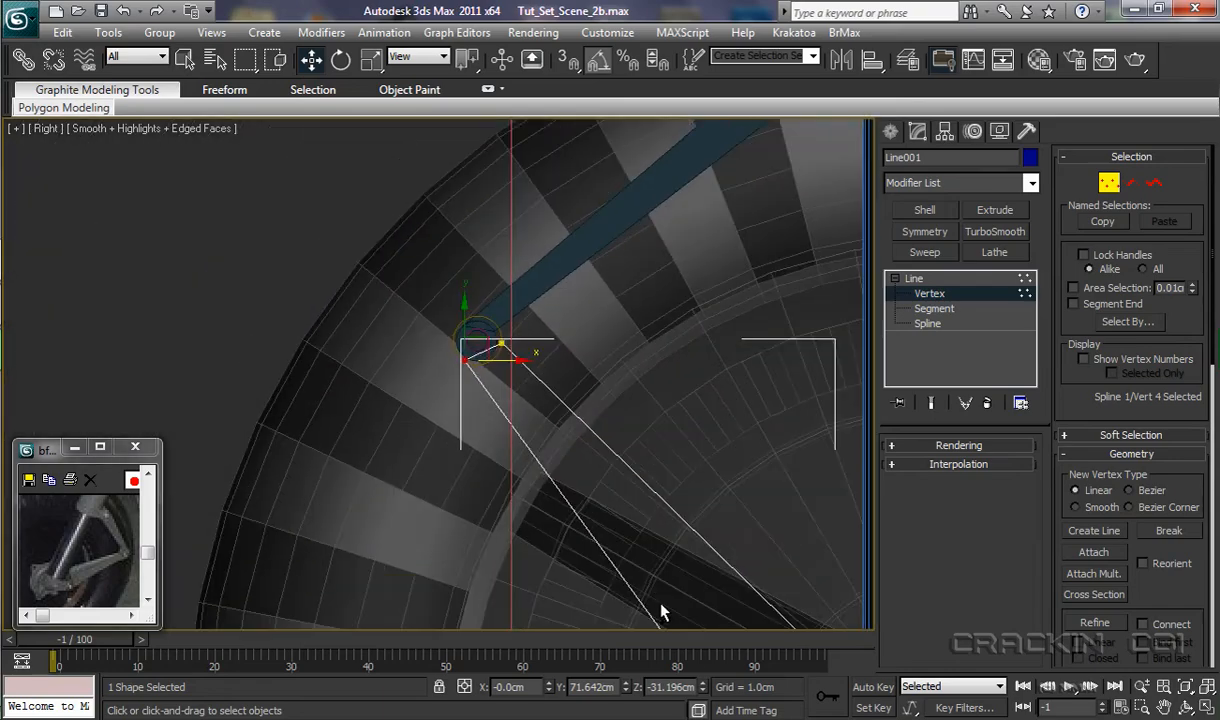
pyautogui.moveTo(683, 579); pyautogui.dragTo(434, 253, button='middle')
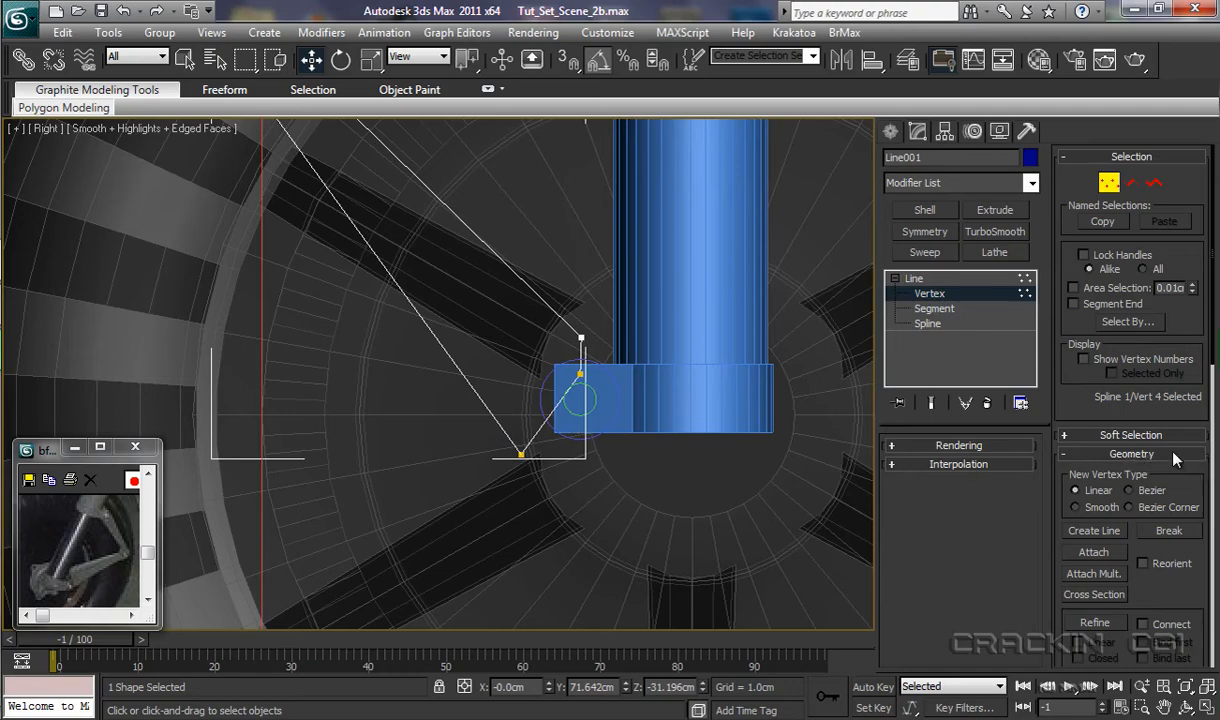
pyautogui.click(1094, 574)
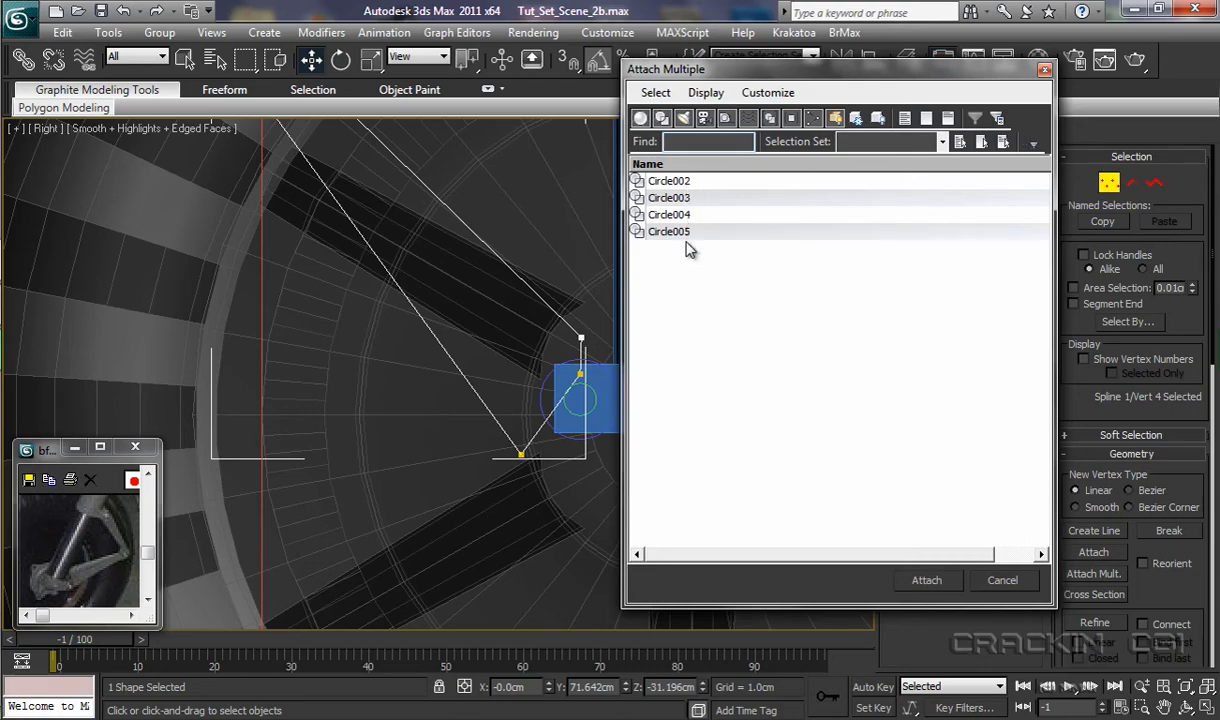
pyautogui.click(675, 182)
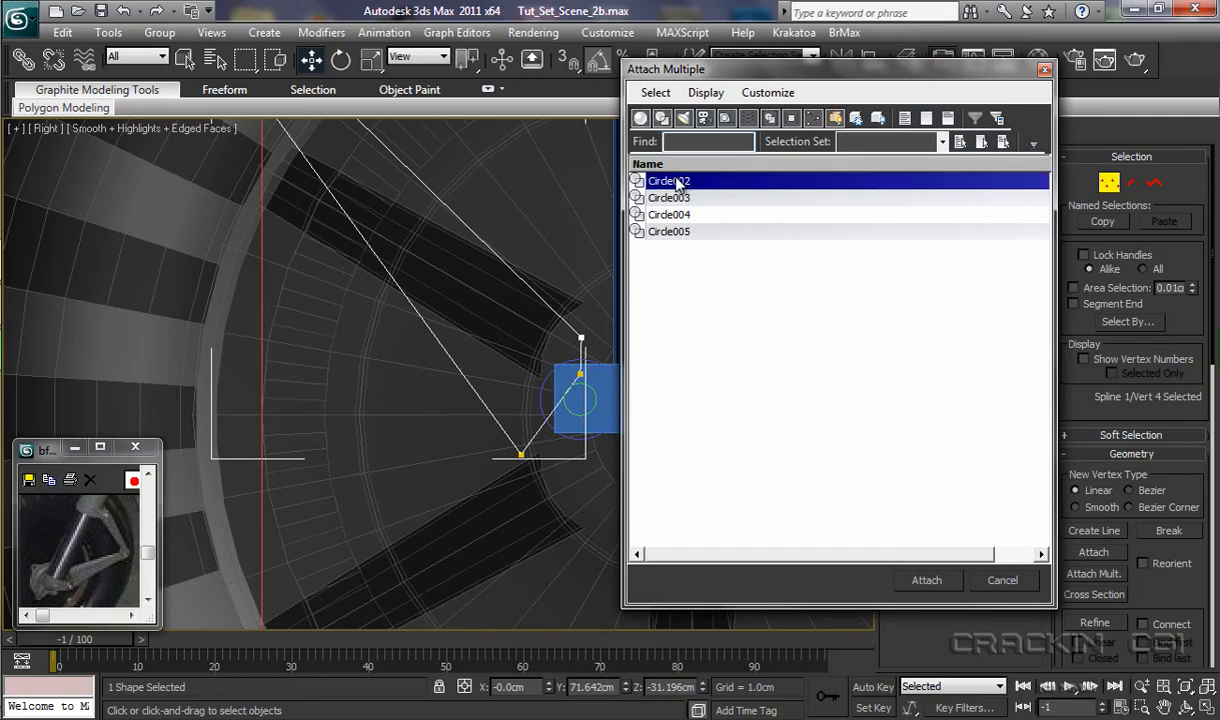
pyautogui.keyDown('shift'); pyautogui.click(673, 233); pyautogui.keyUp('shift')
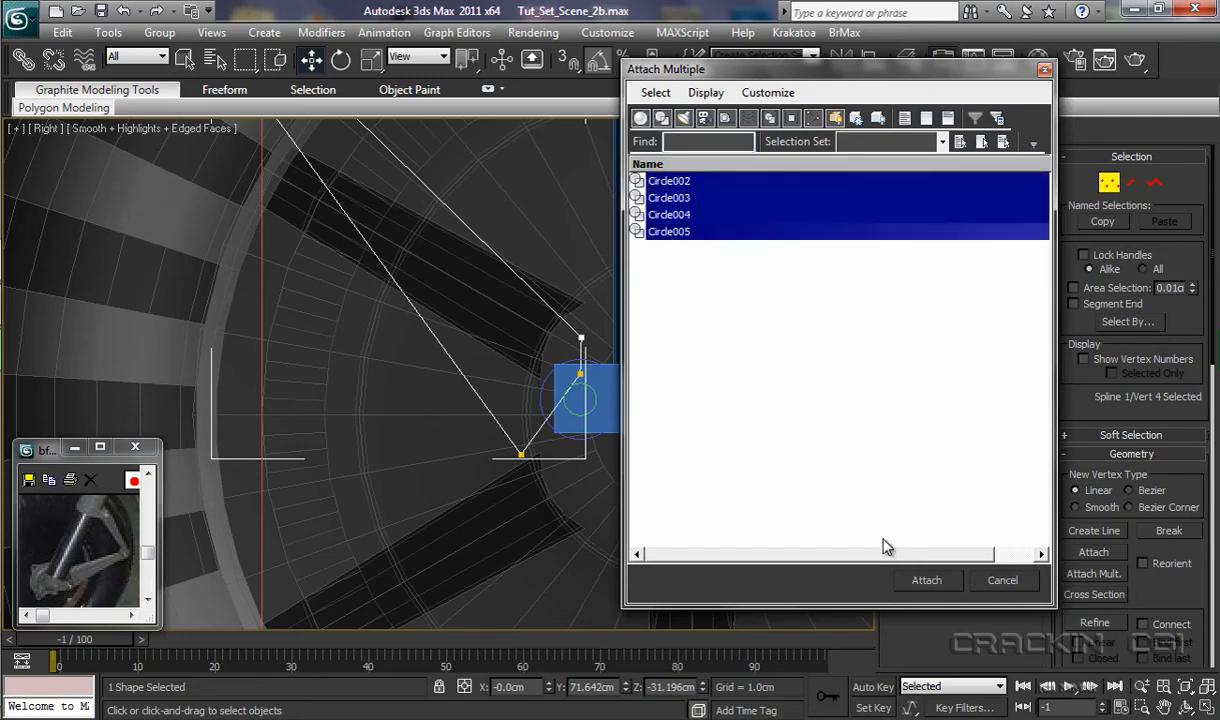
pyautogui.click(922, 582)
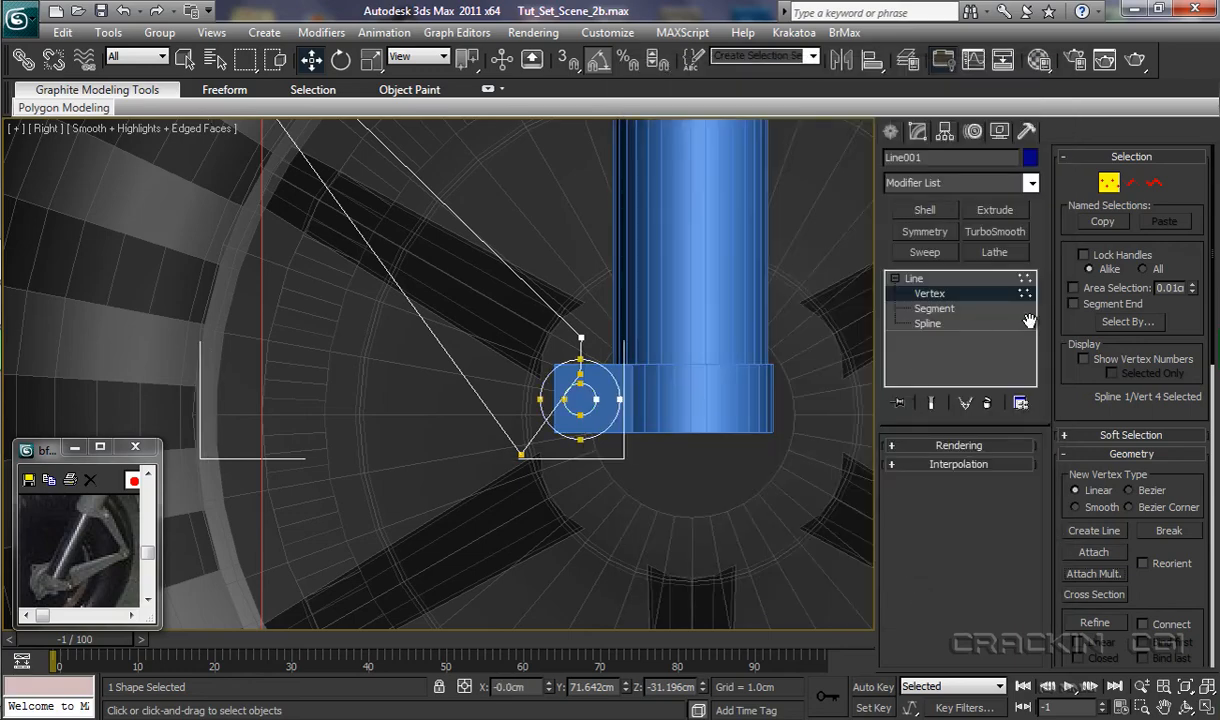
pyautogui.click(995, 211)
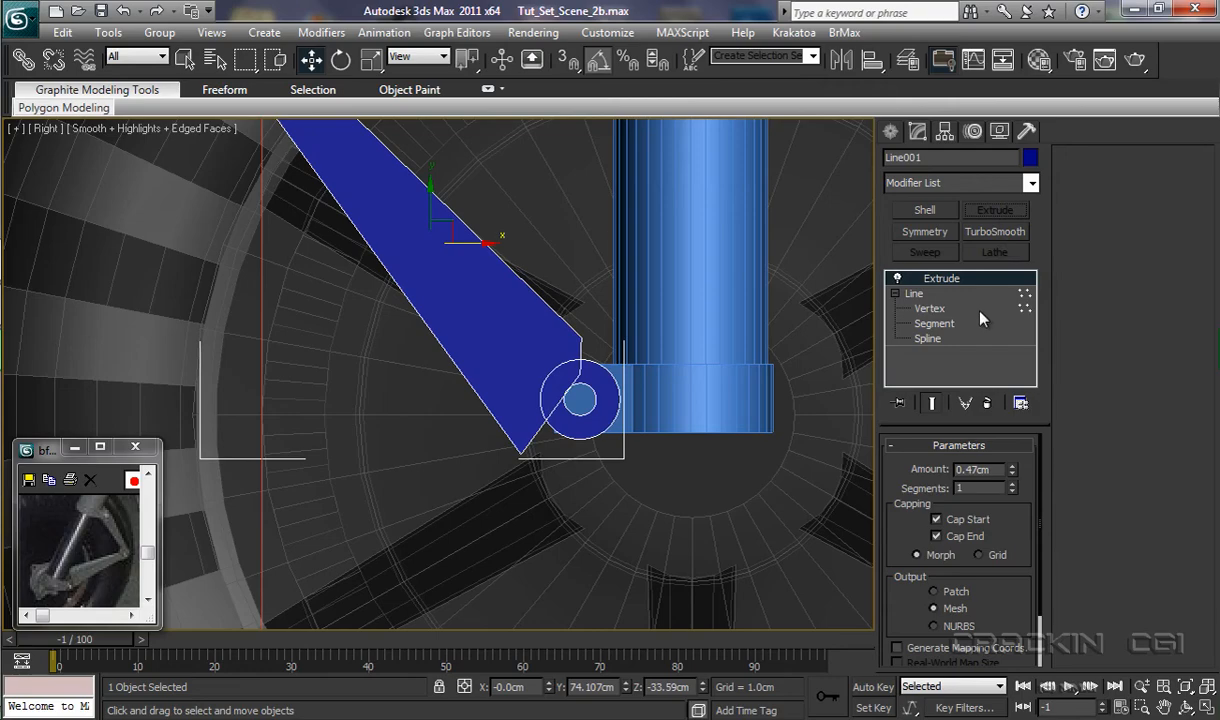
# Step: Move the extruded lower arm along X to about -14.2 cm, lining it up with the upper arm and the strut's lower lug
pyautogui.press('p')
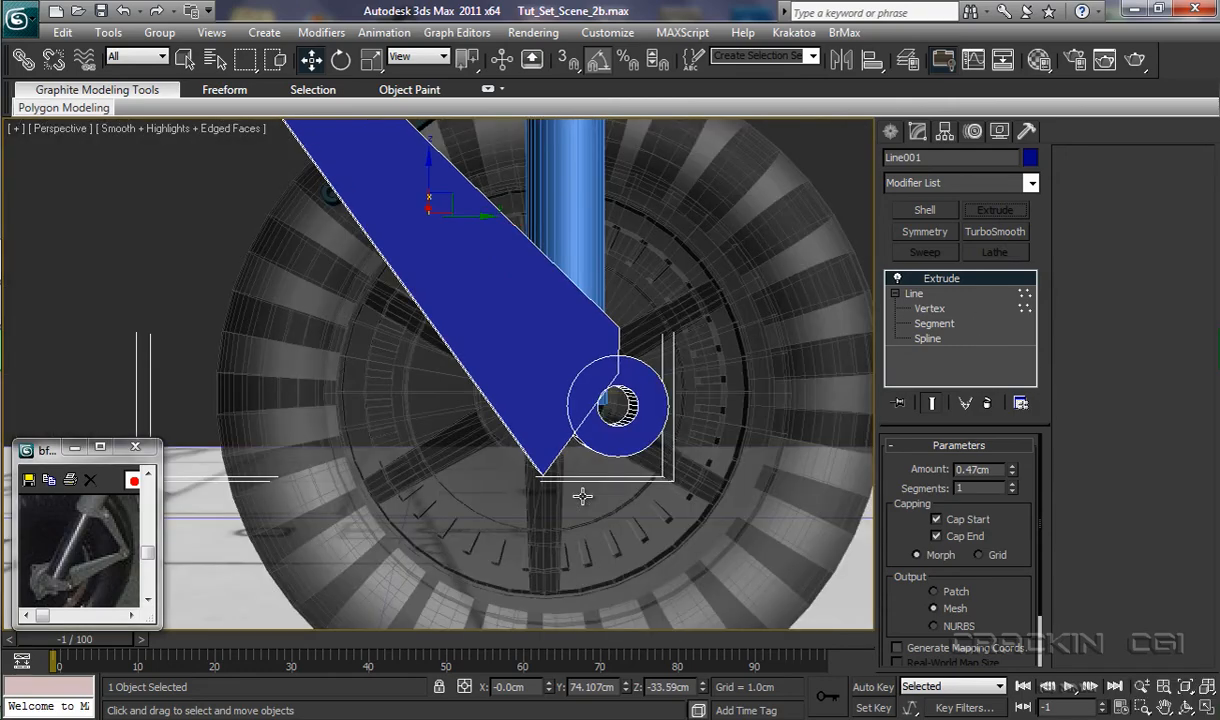
pyautogui.keyDown('alt'); pyautogui.moveTo(555, 482); pyautogui.dragTo(613, 599, button='middle'); pyautogui.keyUp('alt')
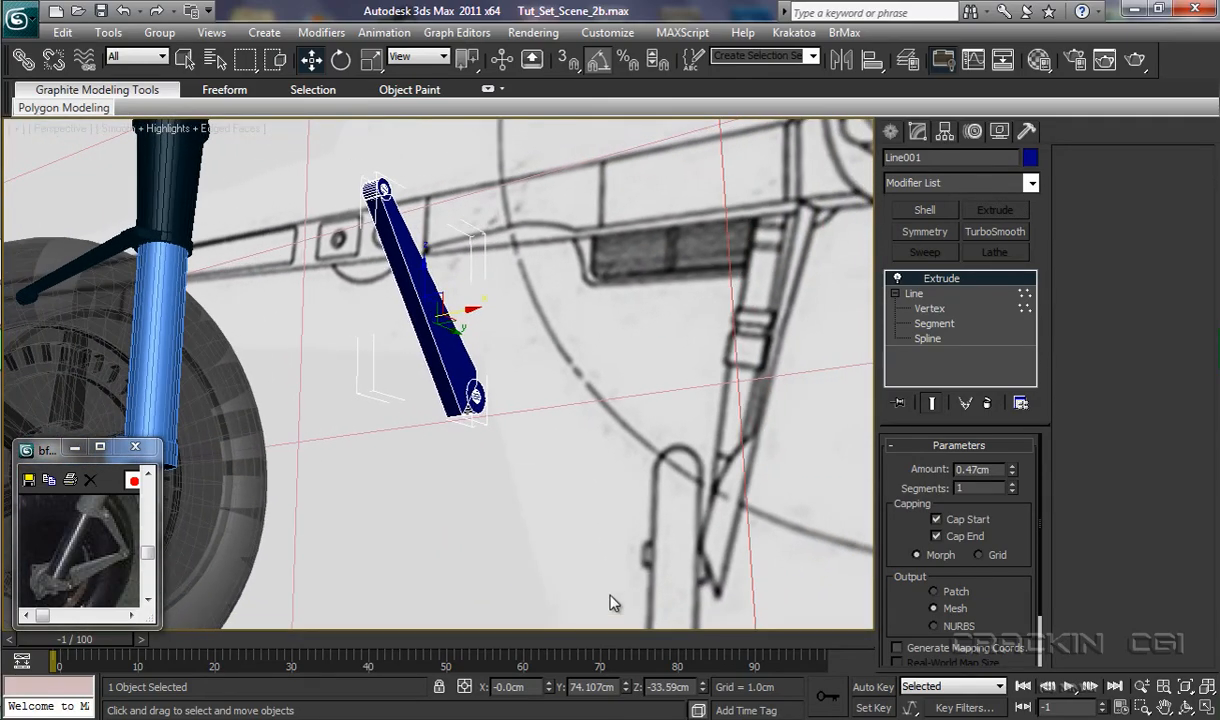
pyautogui.moveTo(469, 310); pyautogui.dragTo(126, 320)
pyautogui.moveTo(414, 396); pyautogui.dragTo(781, 398, button='middle')
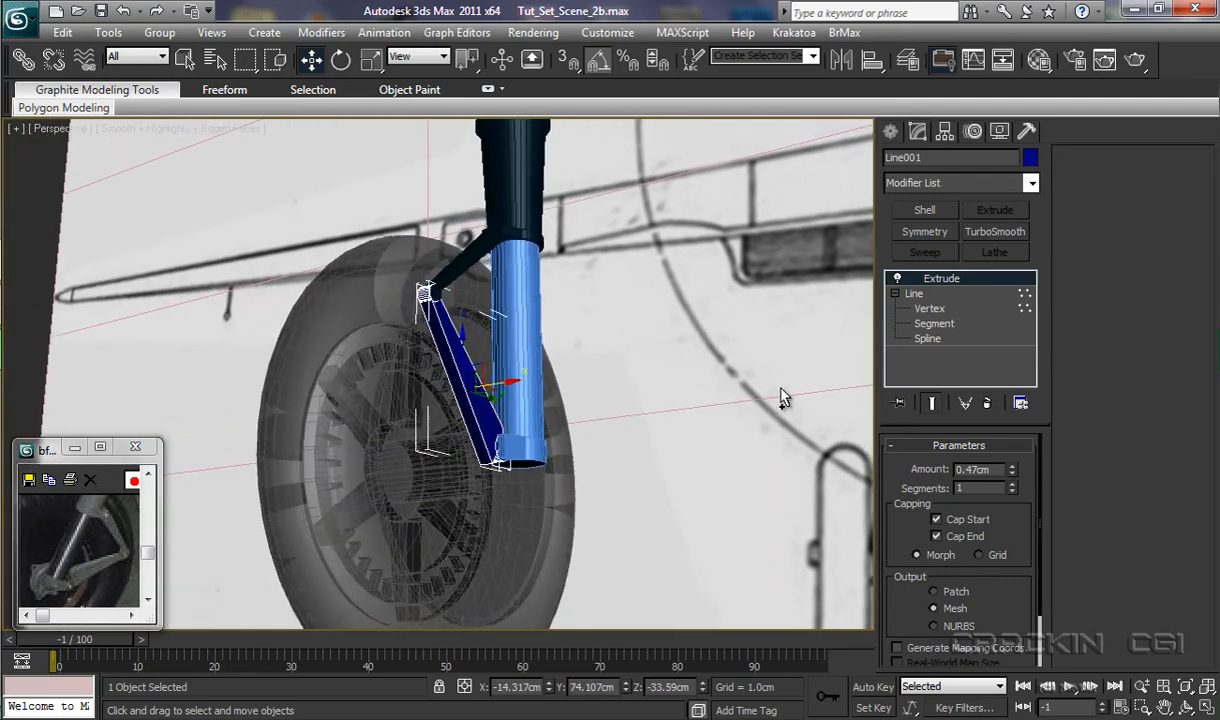
pyautogui.scroll(6, 590, 445)
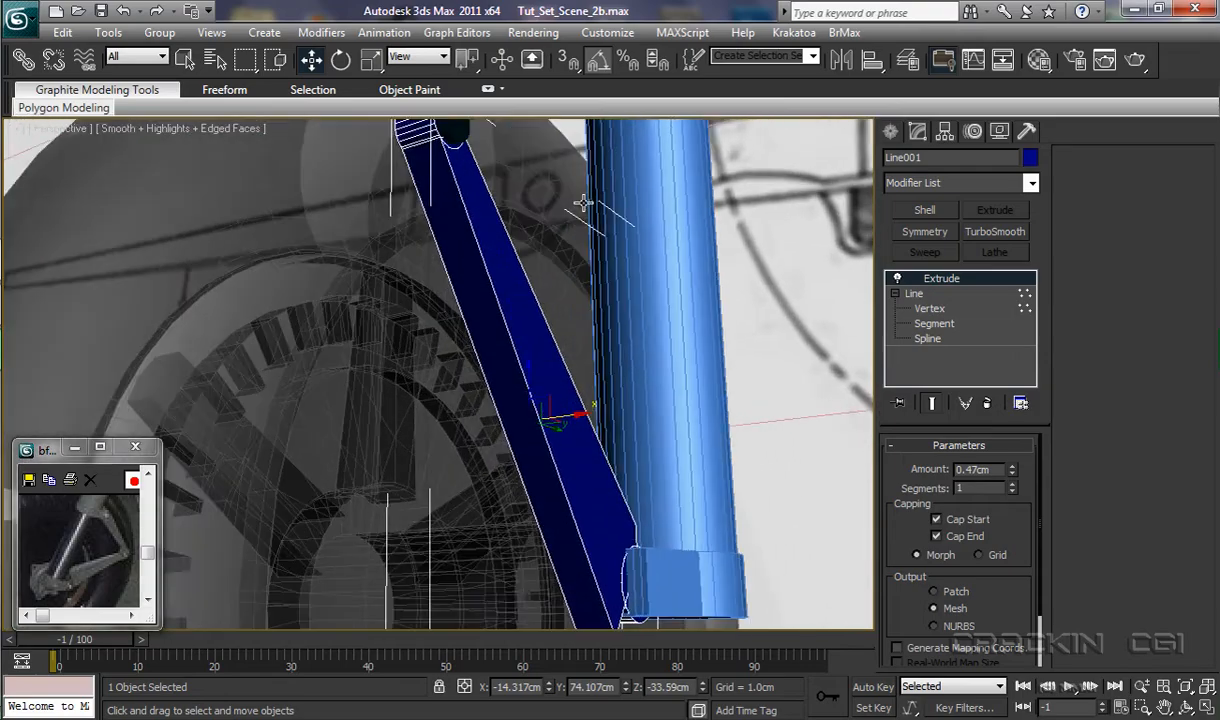
pyautogui.keyDown('alt'); pyautogui.moveTo(620, 398); pyautogui.dragTo(635, 461, button='middle'); pyautogui.keyUp('alt')
pyautogui.moveTo(587, 409); pyautogui.dragTo(597, 408)
pyautogui.keyDown('alt'); pyautogui.moveTo(708, 498); pyautogui.dragTo(555, 433, button='middle'); pyautogui.keyUp('alt')
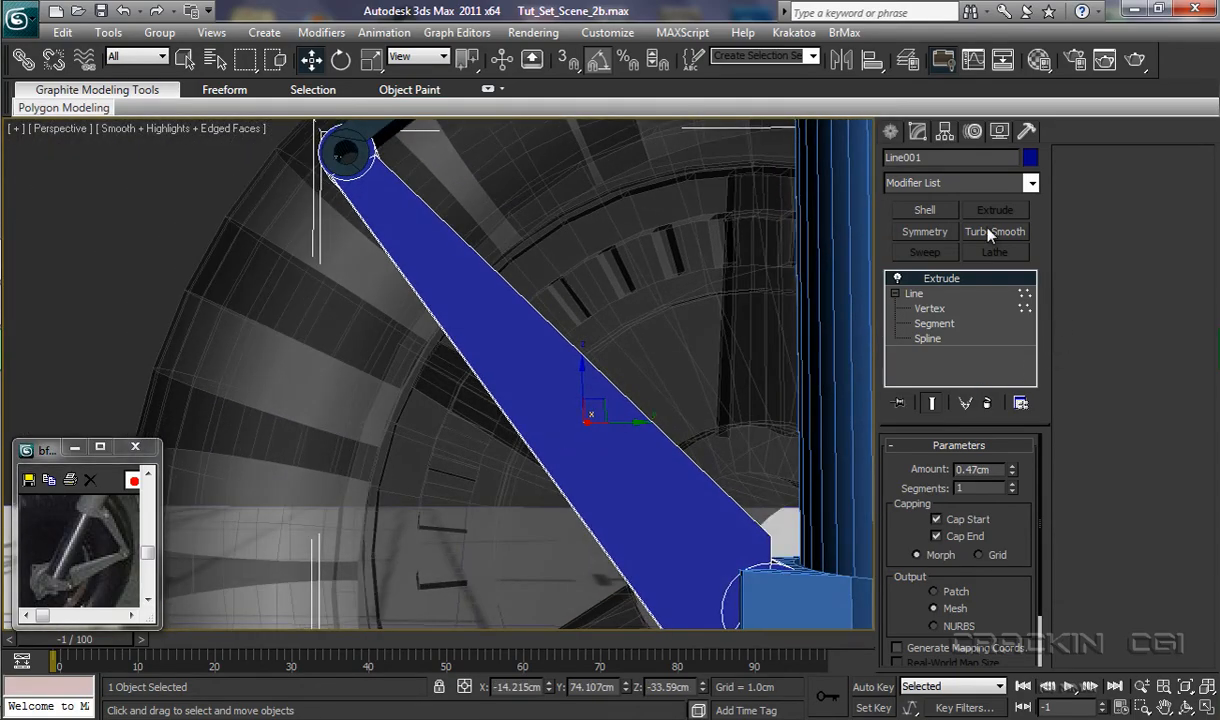
# Step: Give the lower arm the dark custom blue object color and convert it to an Editable Poly
pyautogui.click(1030, 157)
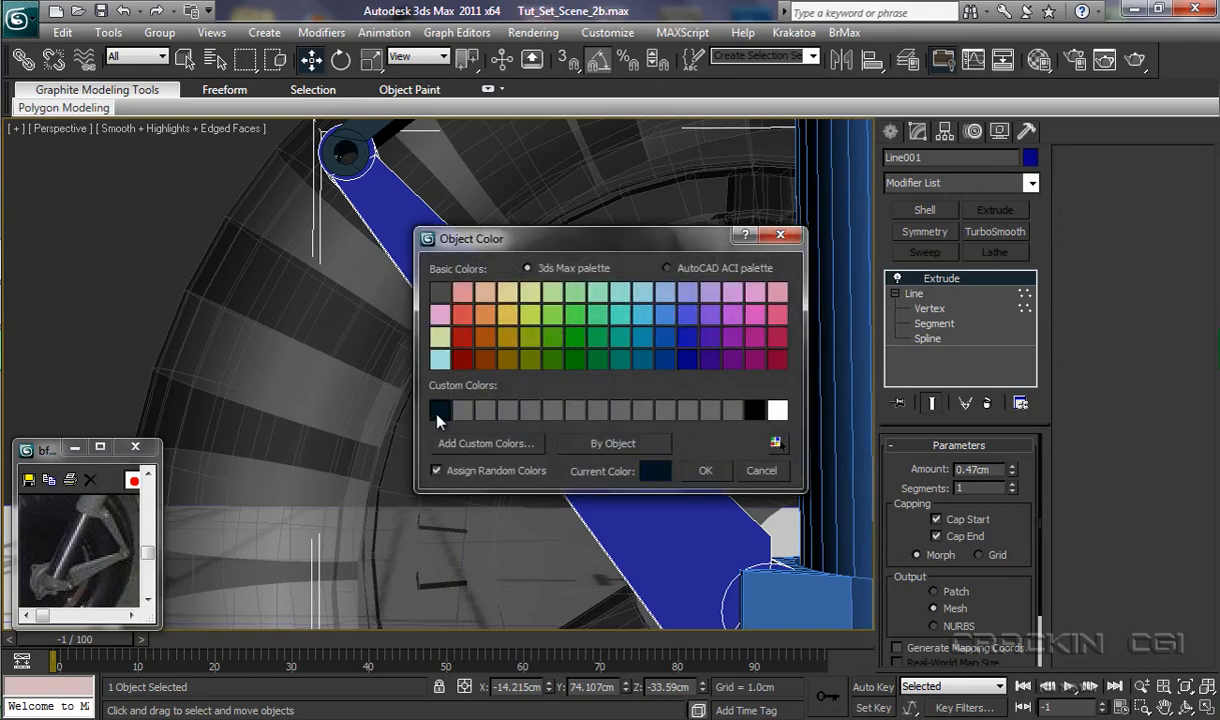
pyautogui.click(700, 471)
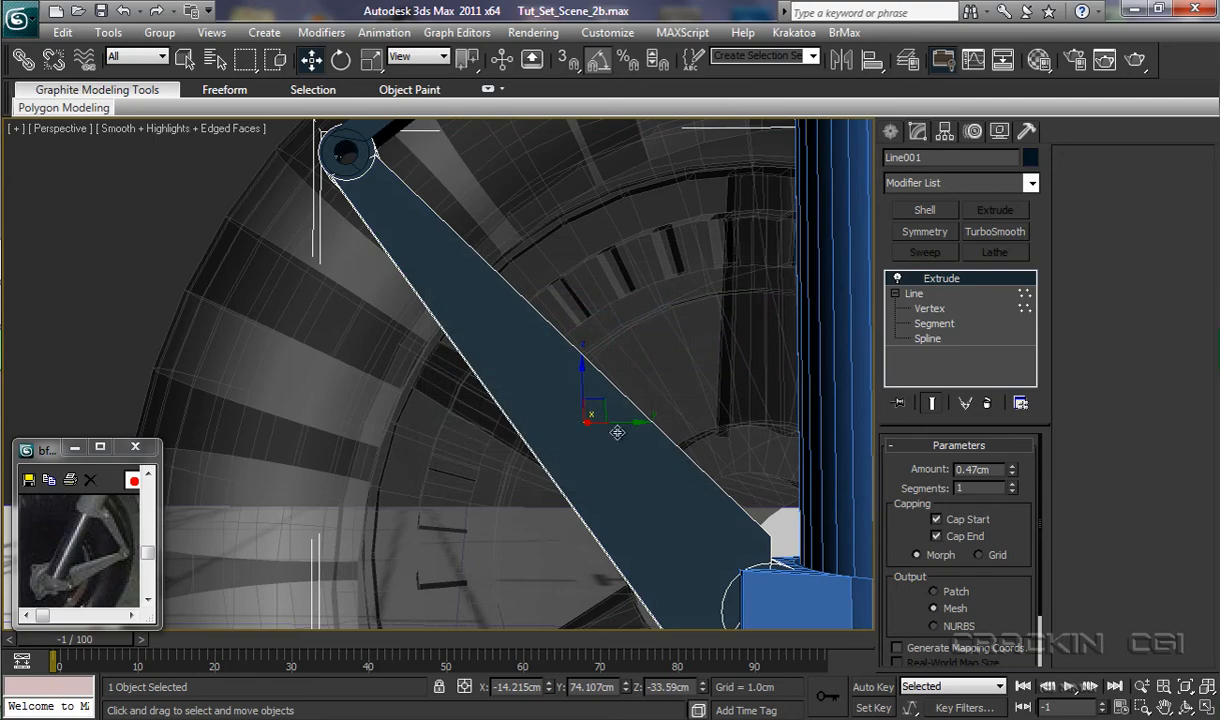
pyautogui.rightClick(620, 400)
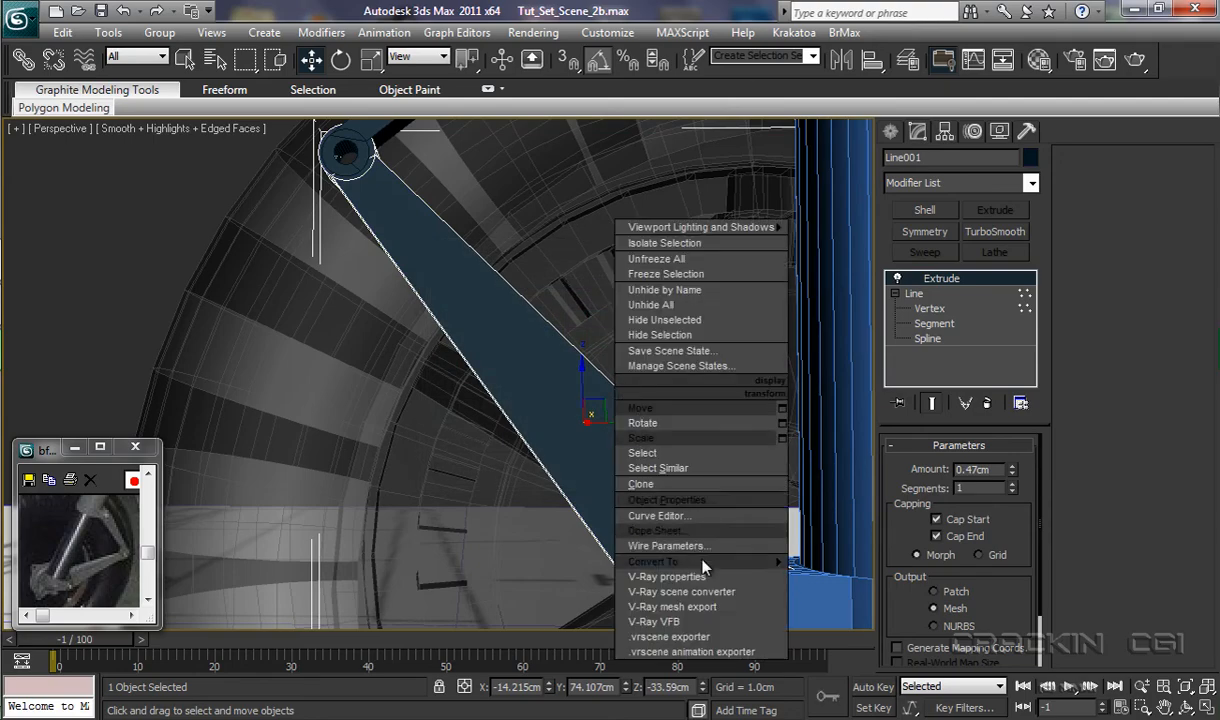
pyautogui.moveTo(770, 562)
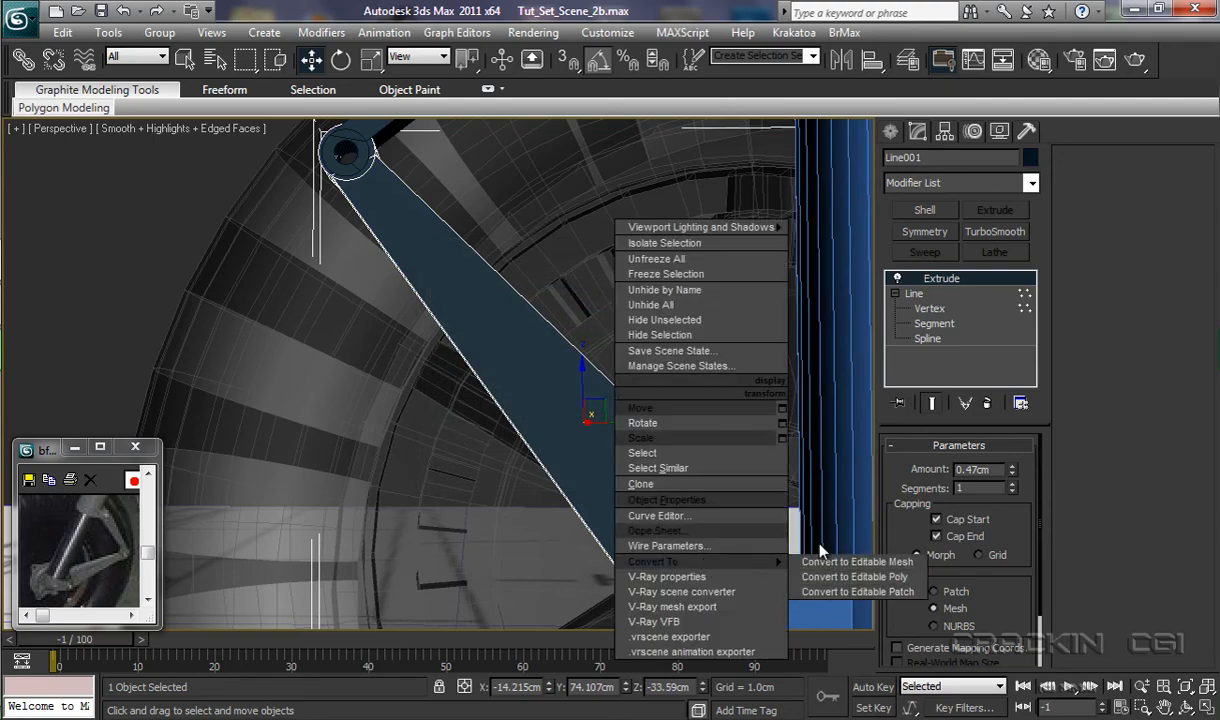
pyautogui.click(826, 580)
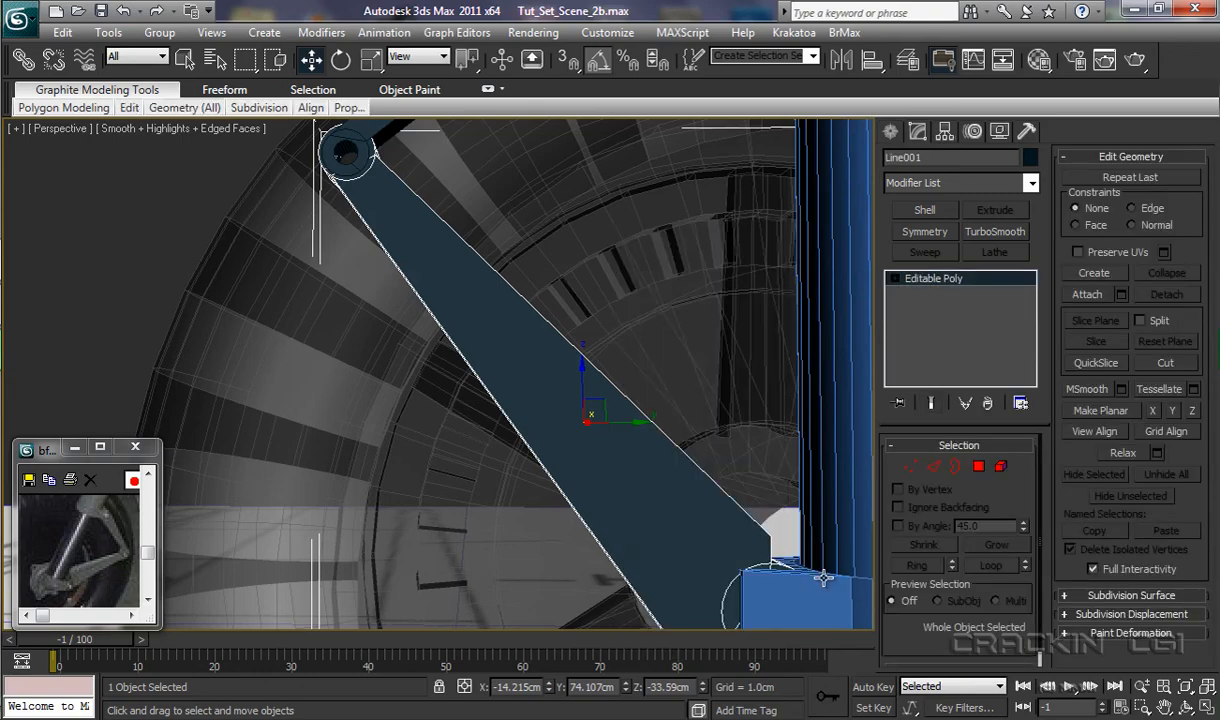